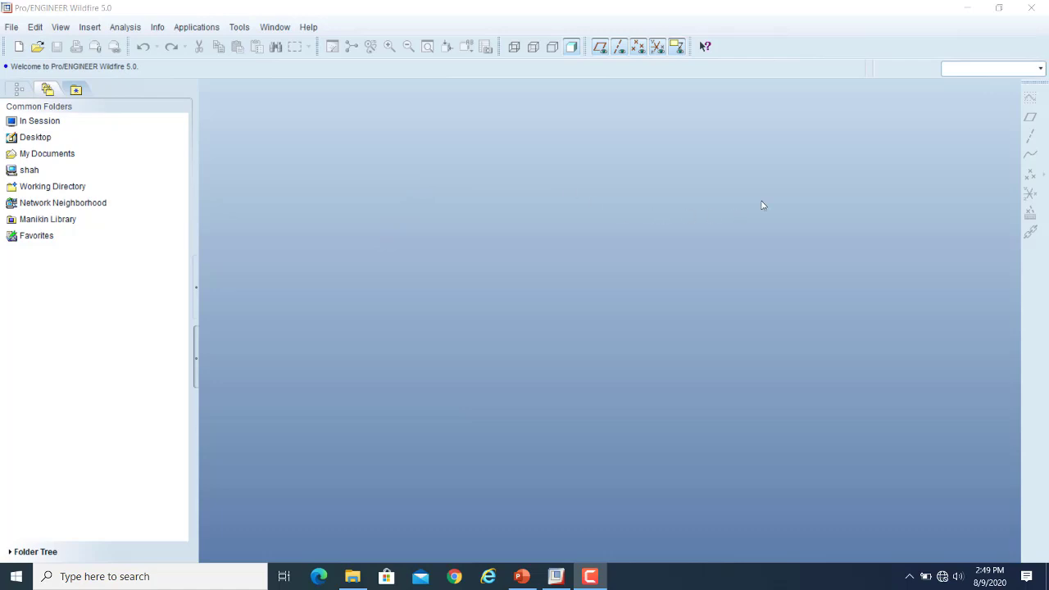
{"action": "left_click", "coordinate": [969, 7]}
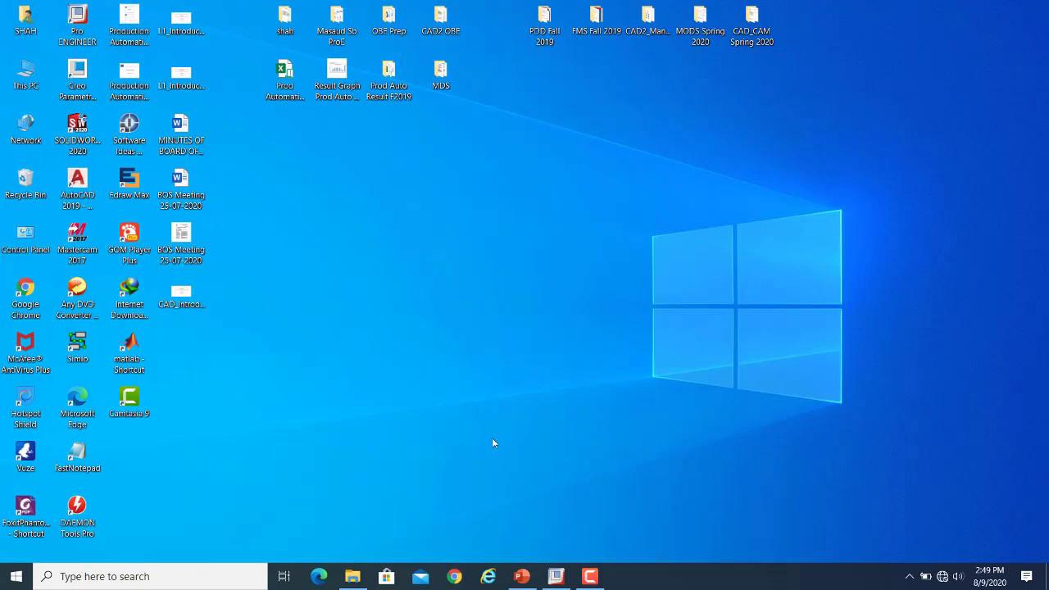
{"action": "left_click", "coordinate": [557, 580]}
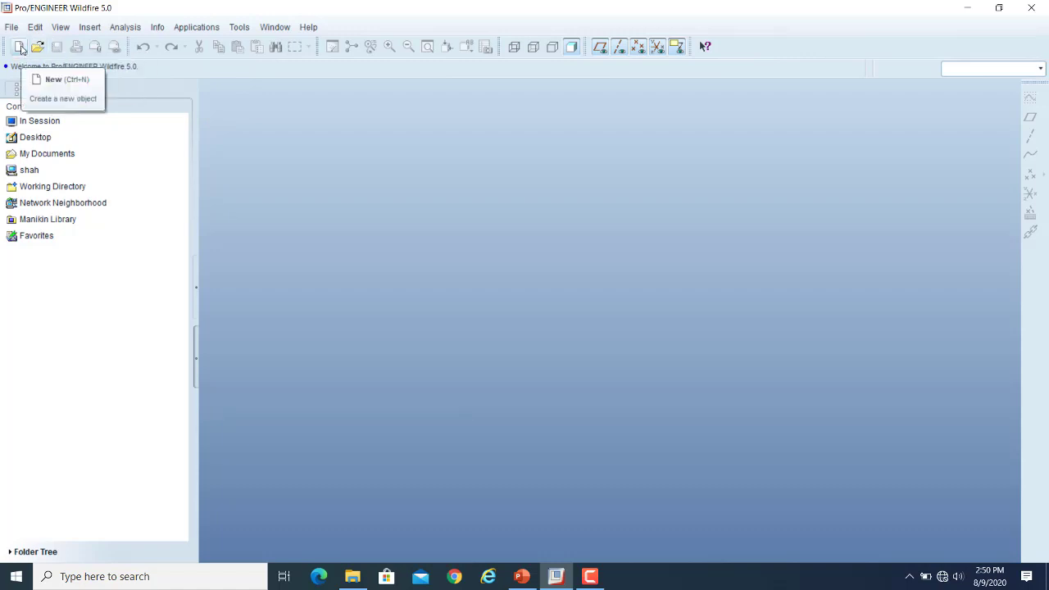
Create a new solid part named prt0022 from the mmns_part_solid template instead of the default template.
{"action": "left_click", "coordinate": [19, 47]}
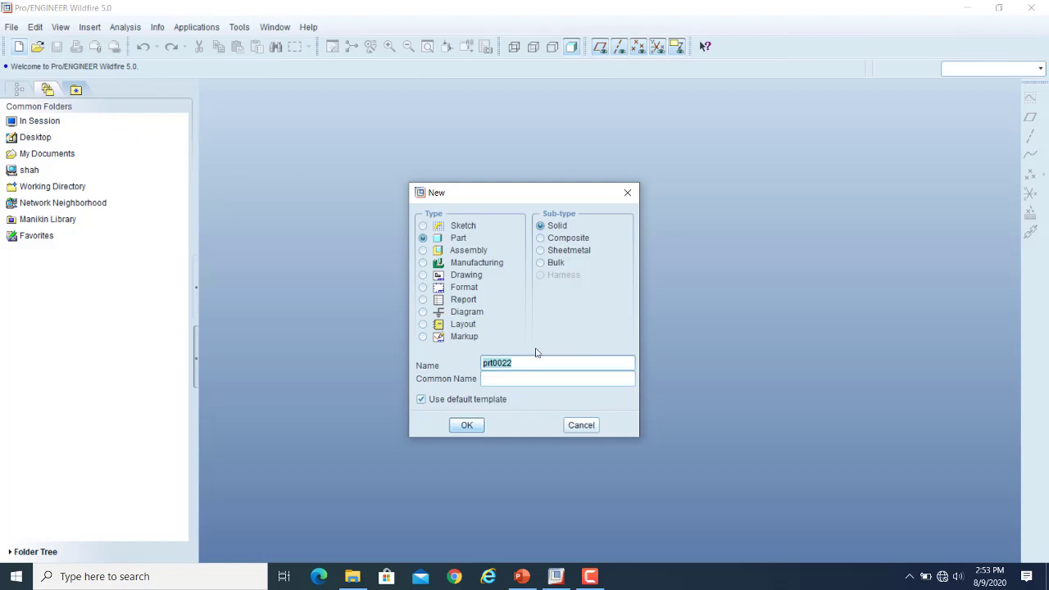
{"action": "left_click", "coordinate": [423, 402]}
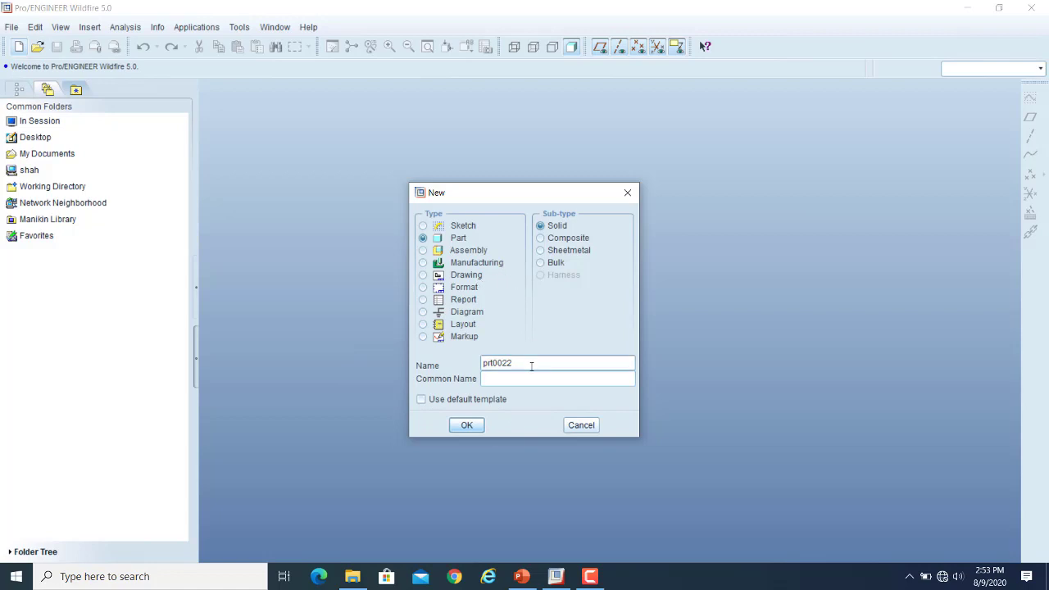
{"action": "left_click", "coordinate": [467, 426]}
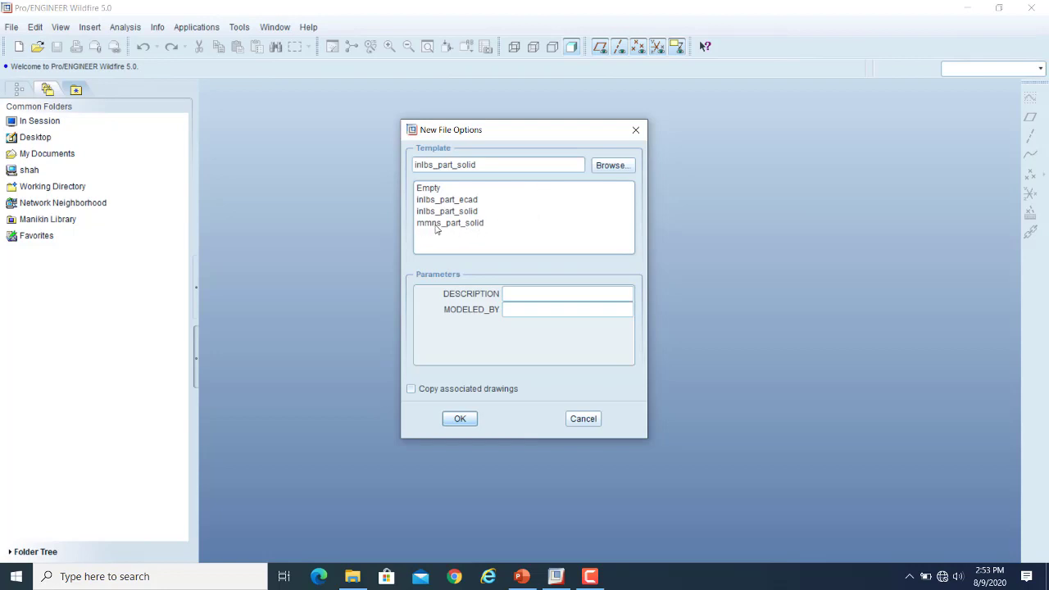
{"action": "left_click", "coordinate": [434, 223]}
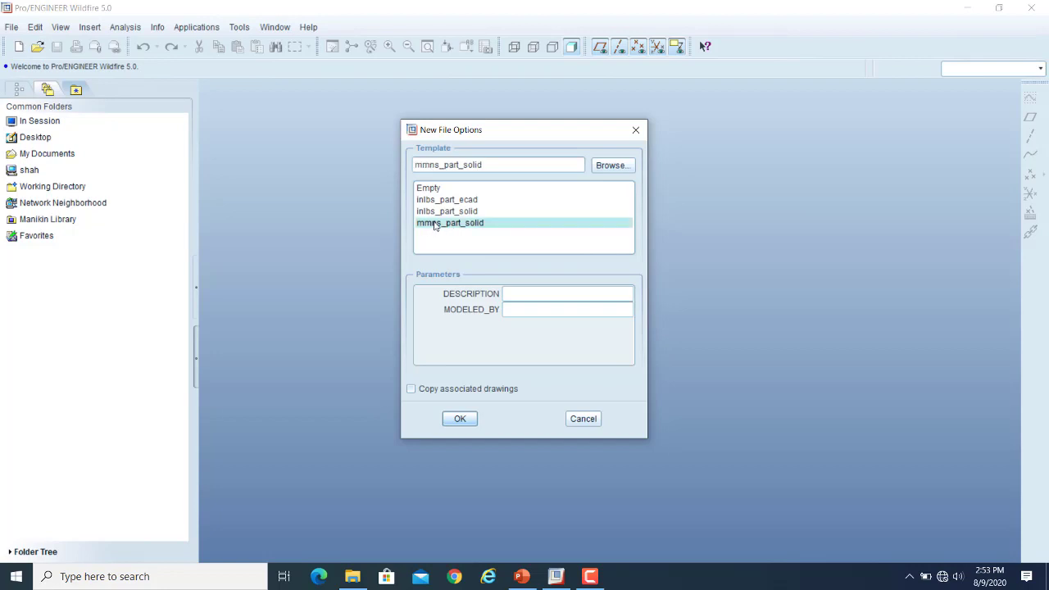
{"action": "left_click", "coordinate": [459, 419]}
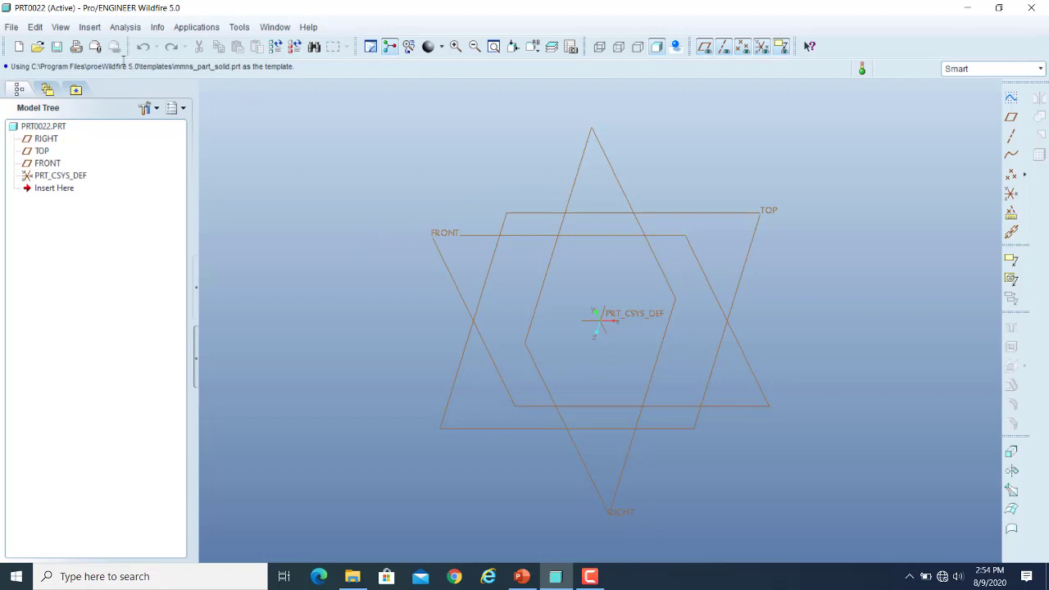
Examine the part's model properties, including the materials available in the library and the selectable systems of units, without changing them.
{"action": "left_click", "coordinate": [12, 27]}
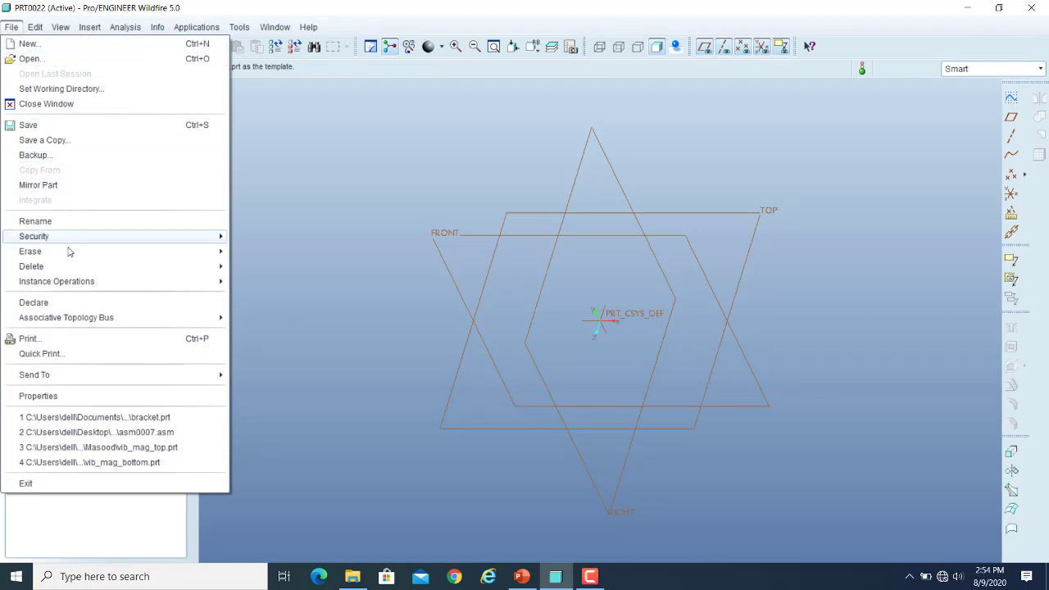
{"action": "left_click", "coordinate": [51, 400]}
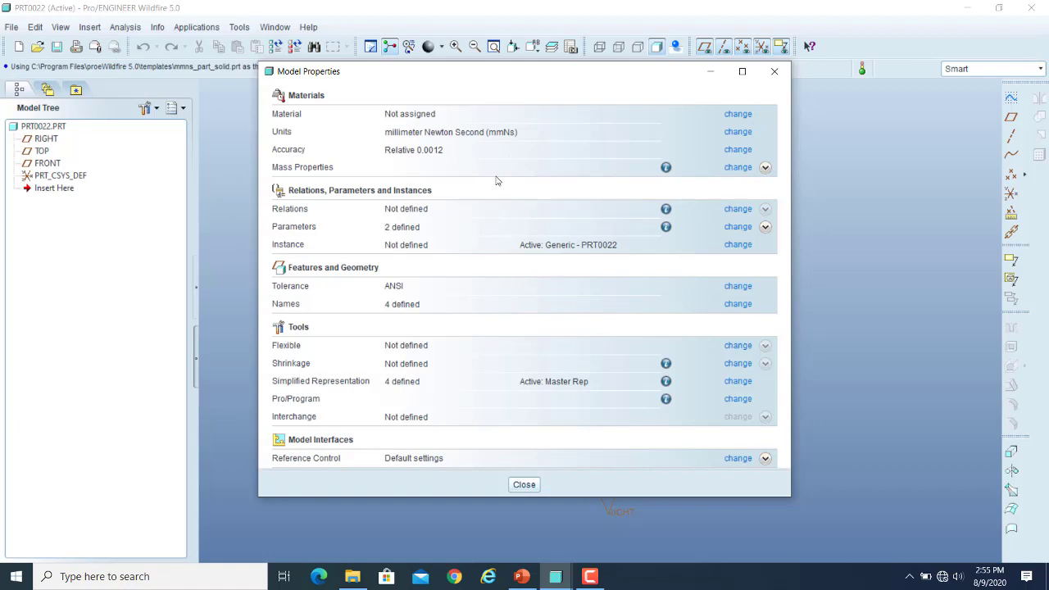
{"action": "left_click", "coordinate": [738, 114]}
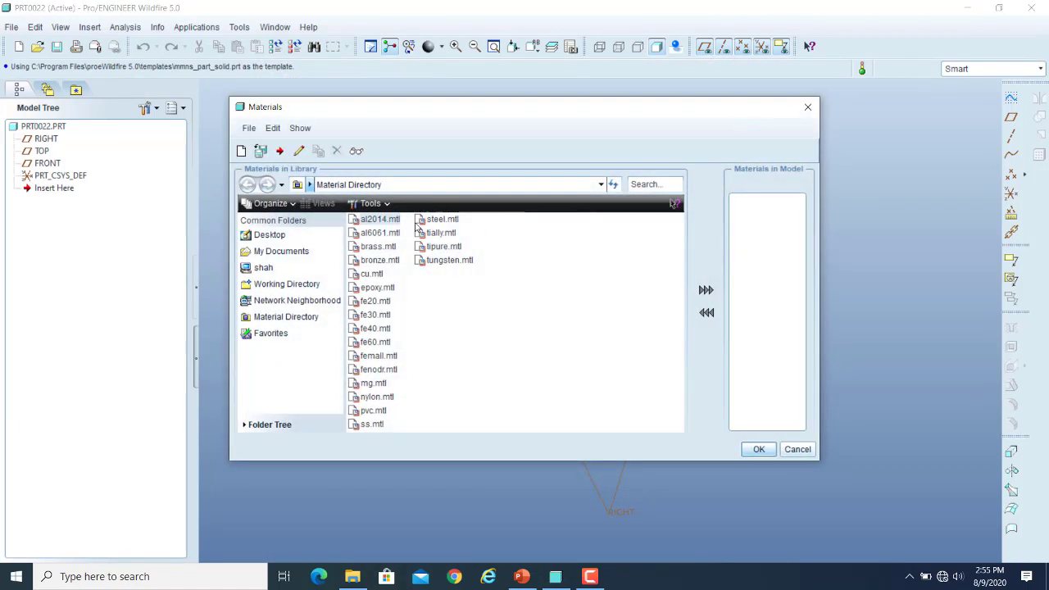
{"action": "left_click", "coordinate": [801, 450]}
{"action": "left_click", "coordinate": [504, 308]}
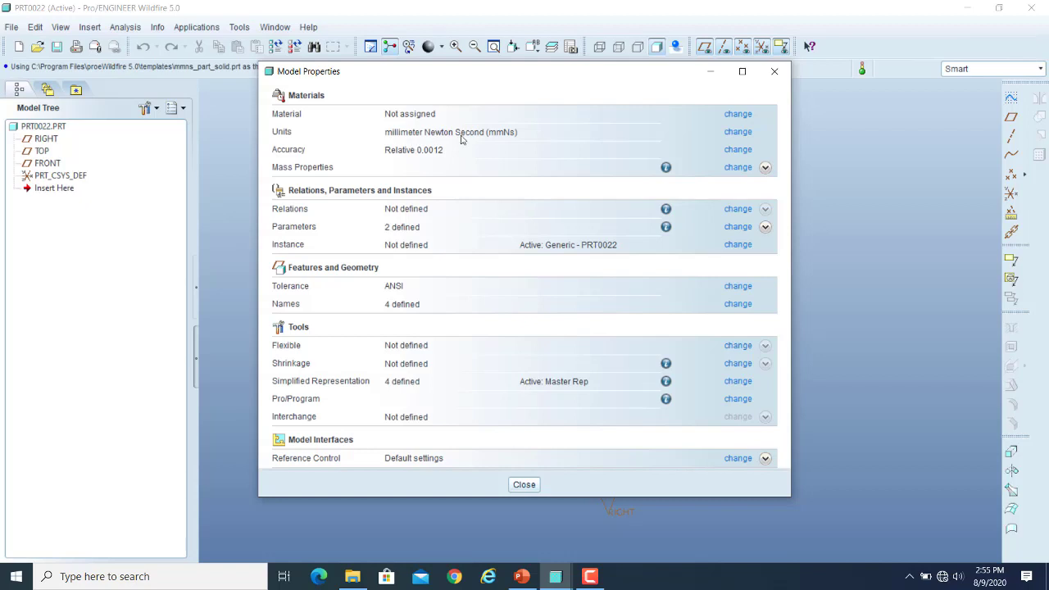
{"action": "left_click", "coordinate": [736, 132]}
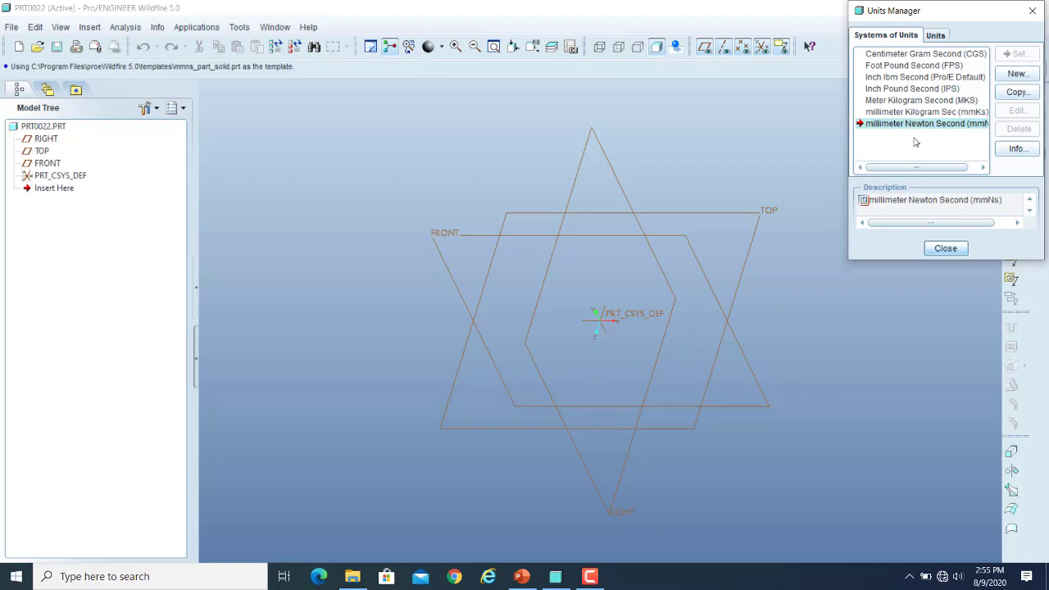
{"action": "left_click", "coordinate": [945, 249]}
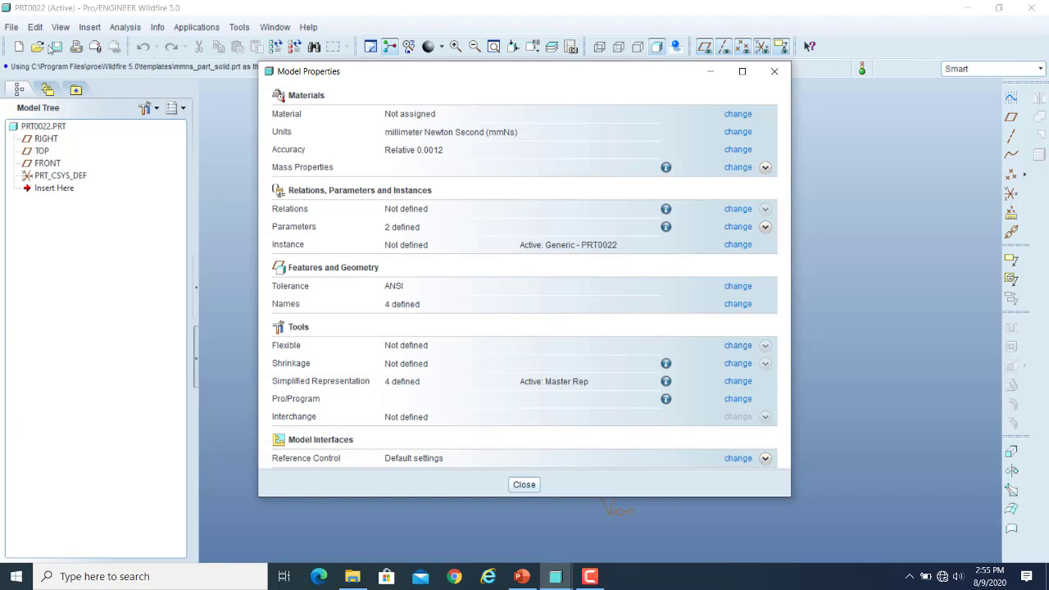
{"action": "left_click", "coordinate": [524, 485]}
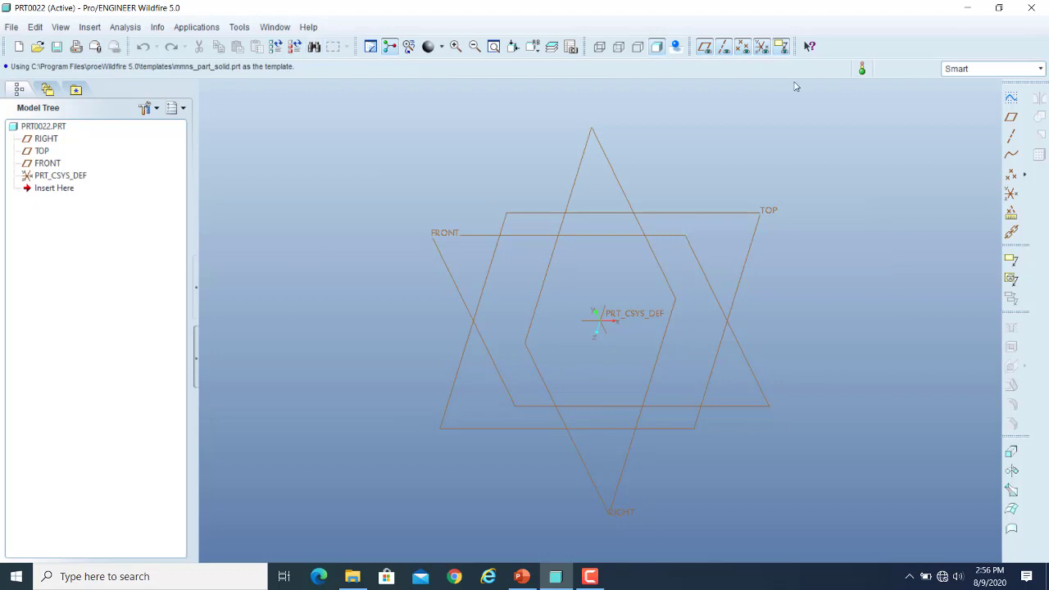
{"action": "right_click", "coordinate": [879, 46]}
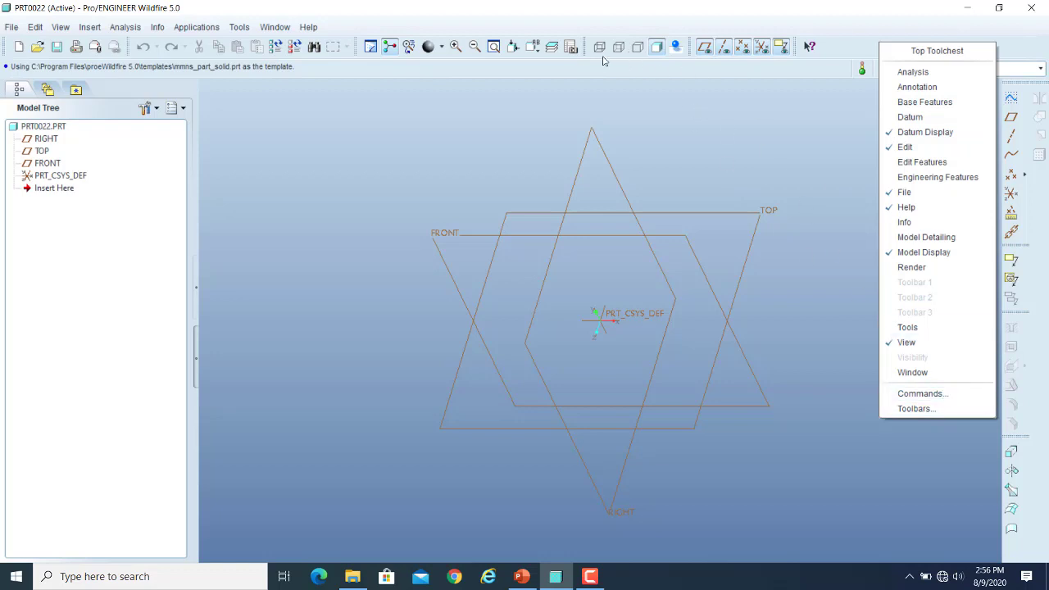
{"action": "left_click", "coordinate": [554, 73]}
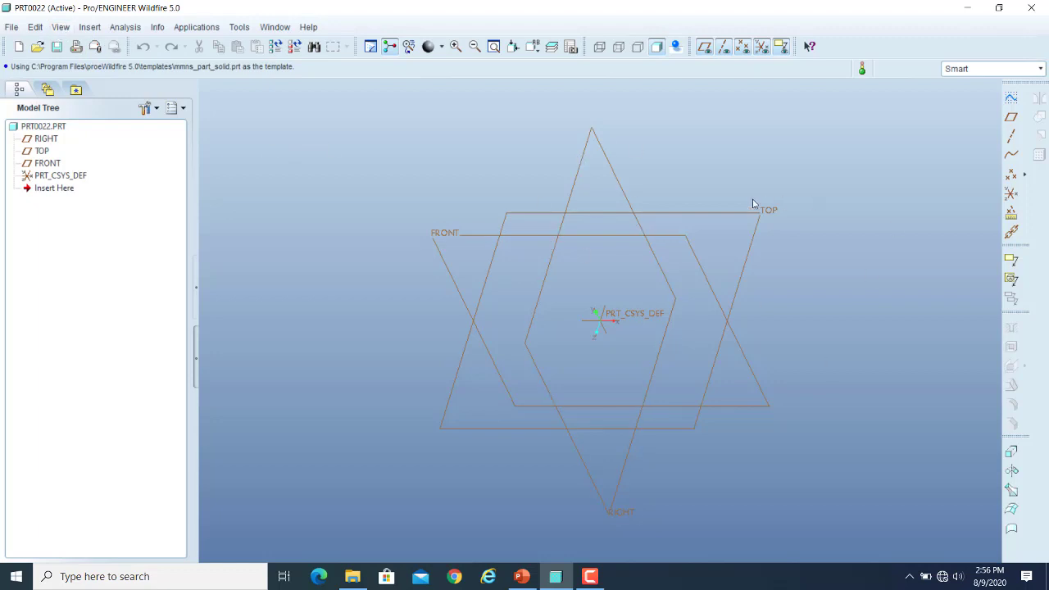
Review the general, edge/line and shading options of the model display settings and leave them without changes.
{"action": "left_click", "coordinate": [62, 28]}
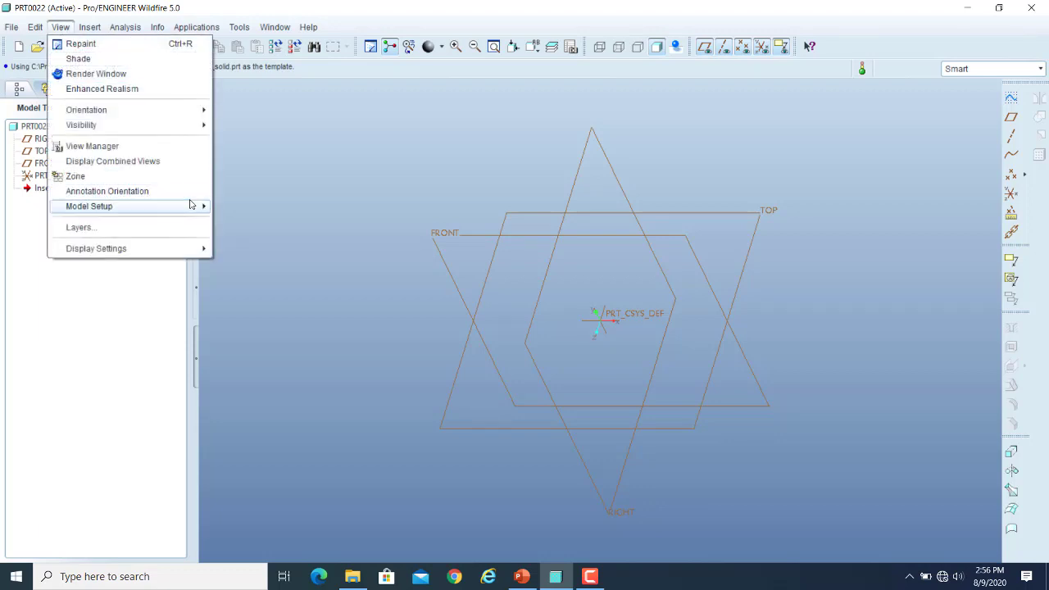
{"action": "mouse_move", "coordinate": [163, 258]}
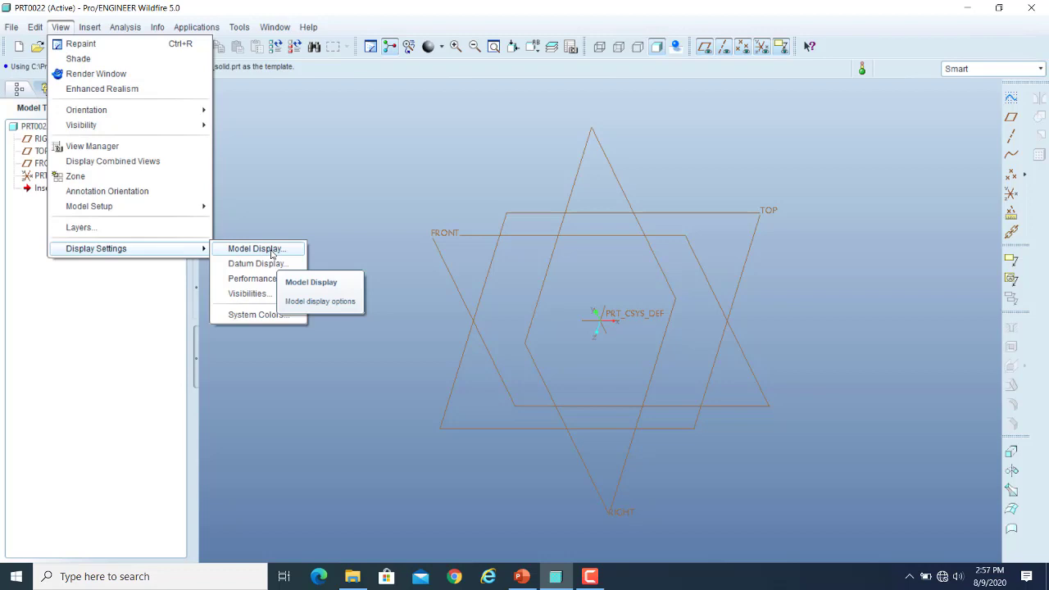
{"action": "left_click", "coordinate": [262, 248]}
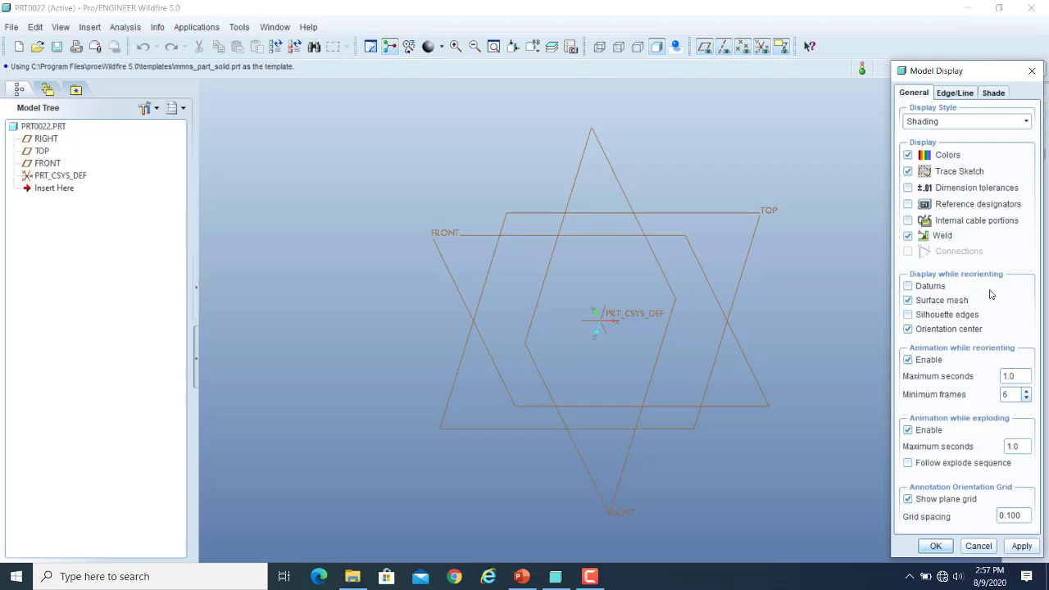
{"action": "left_click", "coordinate": [963, 96]}
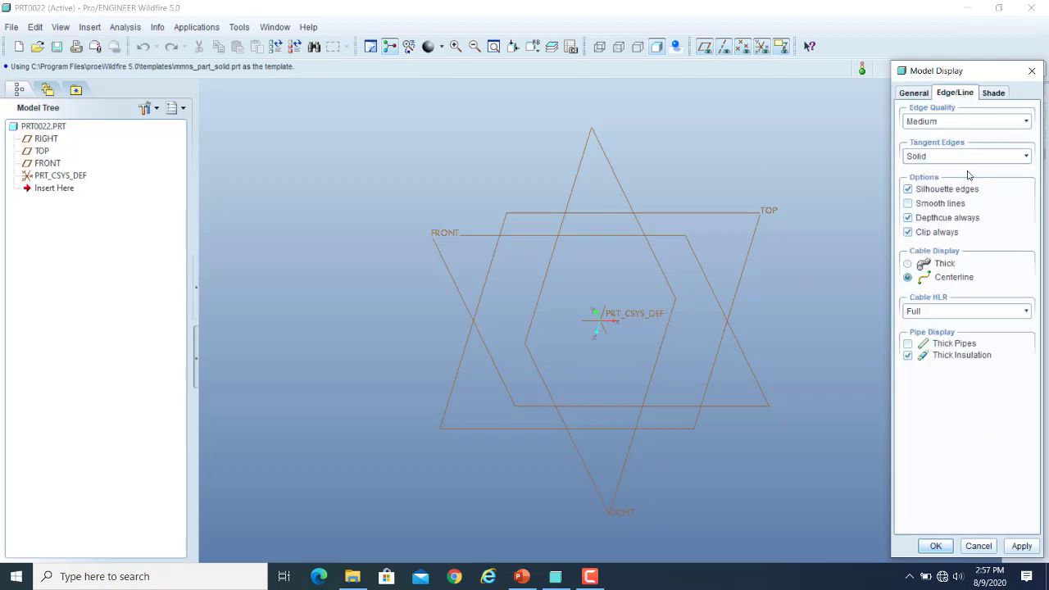
{"action": "left_click", "coordinate": [994, 94]}
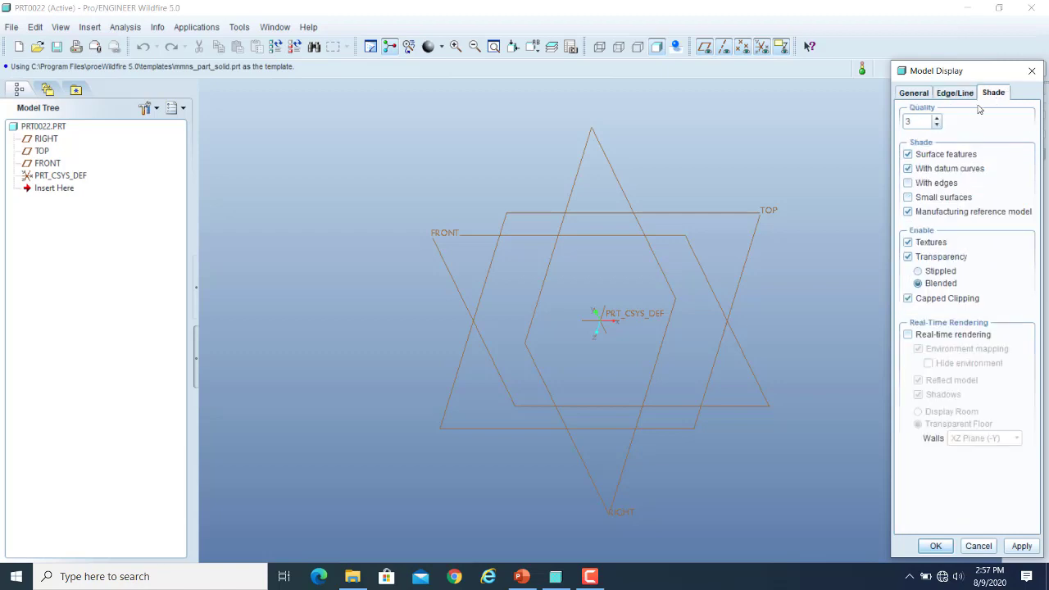
{"action": "left_click", "coordinate": [924, 95]}
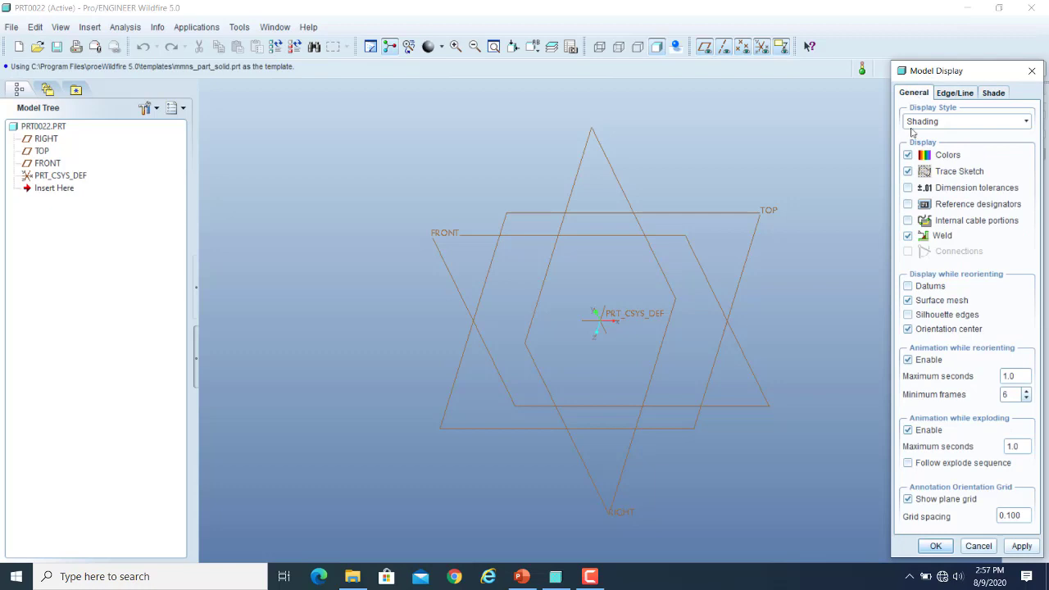
{"action": "left_click", "coordinate": [978, 546]}
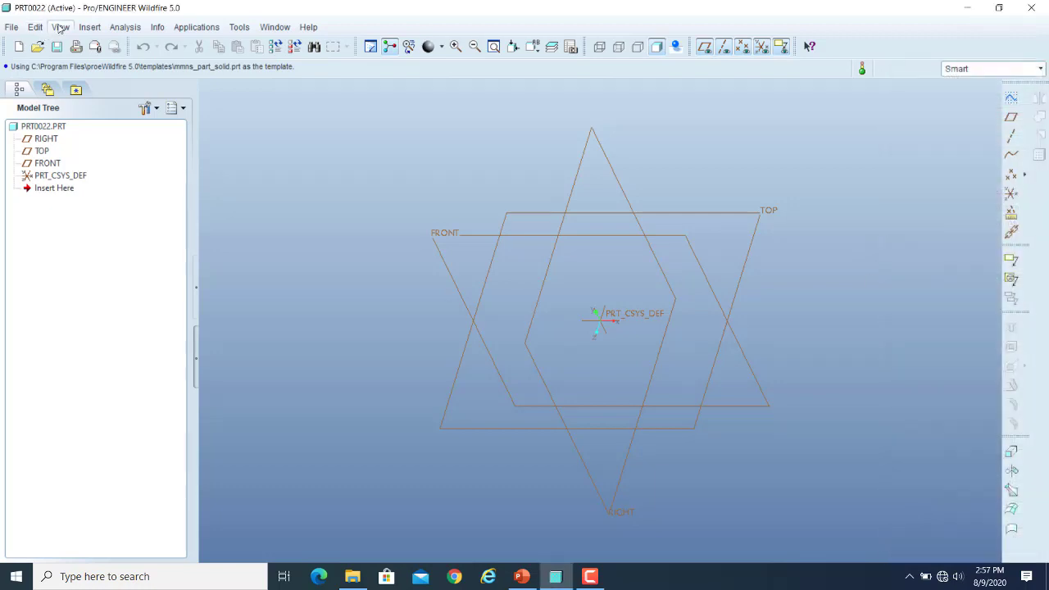
Examine the datum display options, including those for plane tags and axis tags.
{"action": "left_click", "coordinate": [61, 28]}
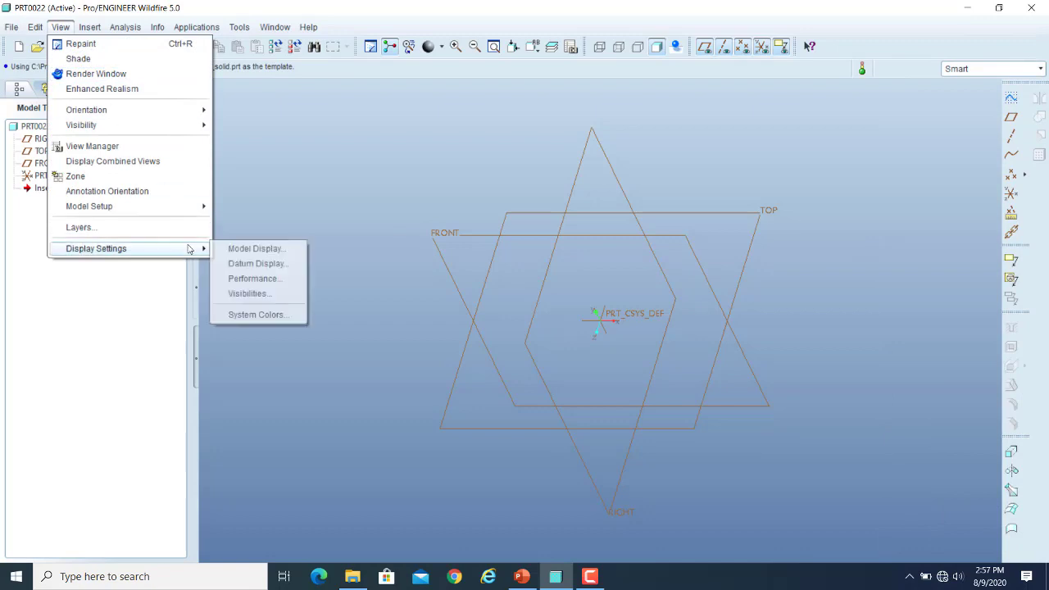
{"action": "left_click", "coordinate": [255, 264]}
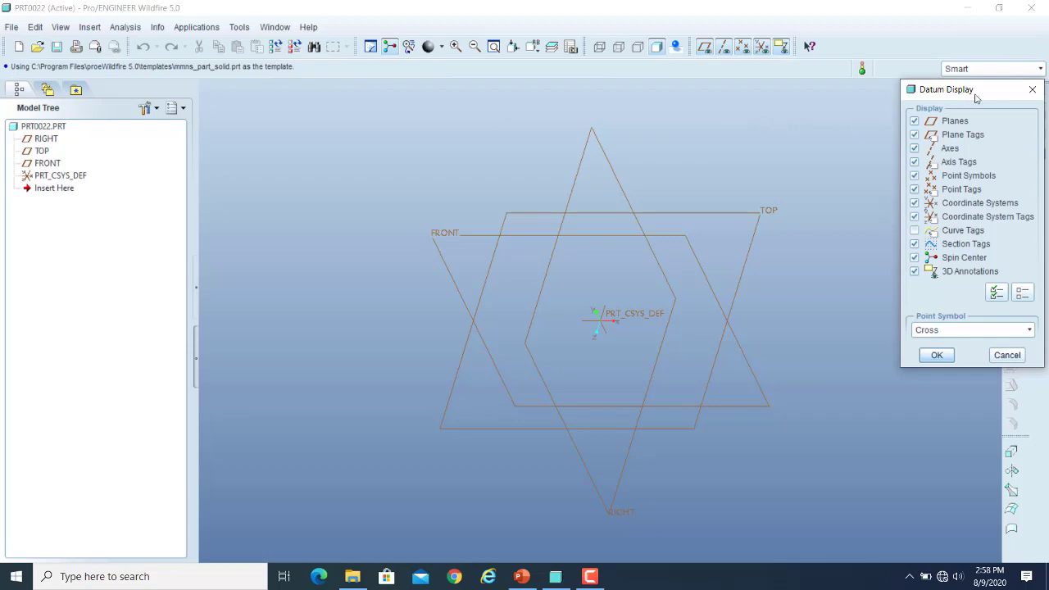
{"action": "left_click", "coordinate": [914, 161]}
{"action": "left_click", "coordinate": [915, 134]}
{"action": "left_click", "coordinate": [937, 355]}
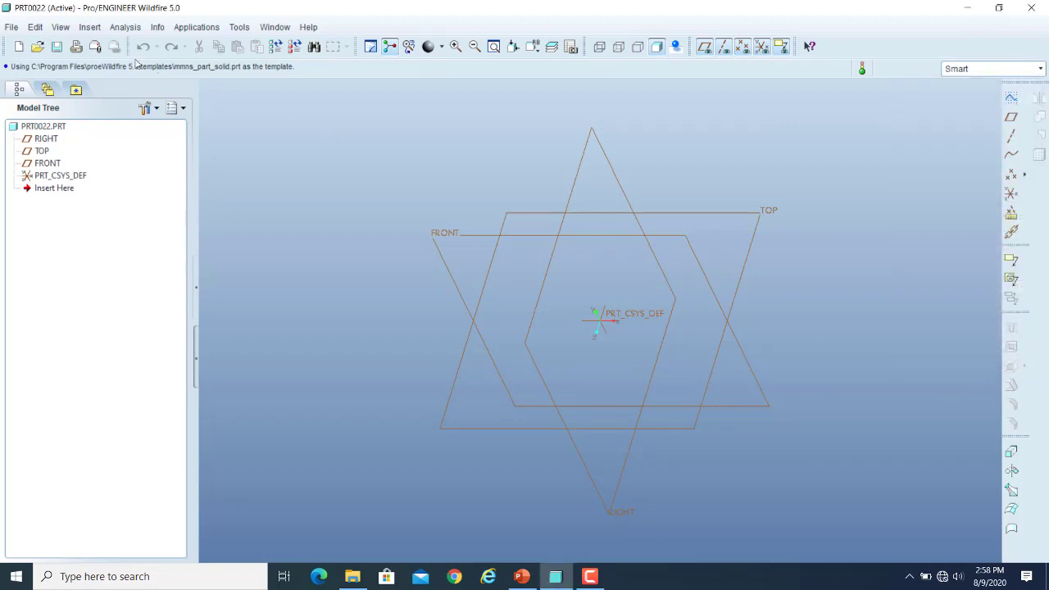
Open the system colors settings and inspect the RGB definition of the Datum color.
{"action": "left_click", "coordinate": [61, 30]}
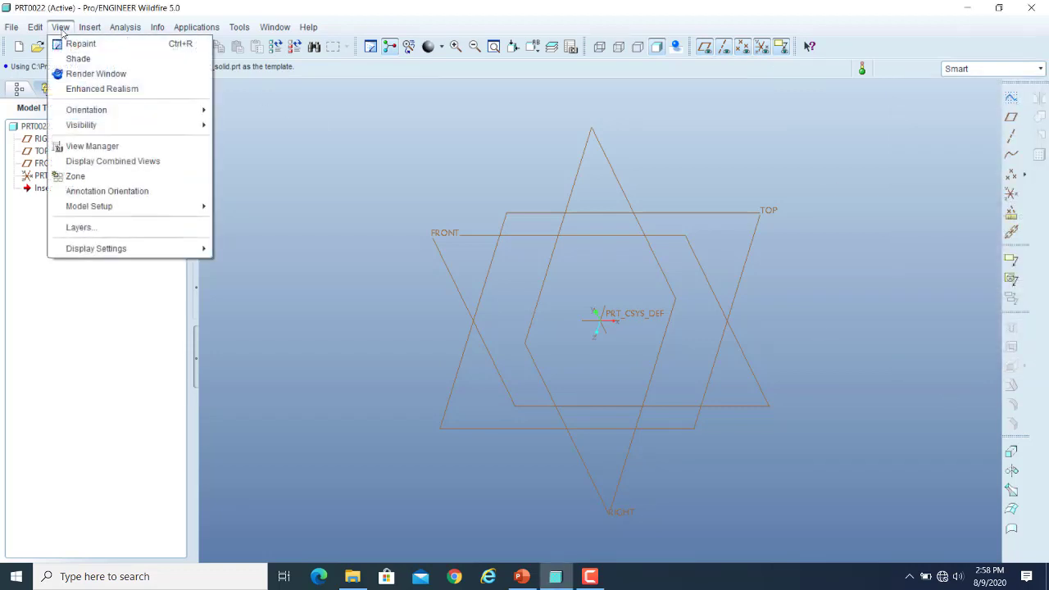
{"action": "mouse_move", "coordinate": [189, 255]}
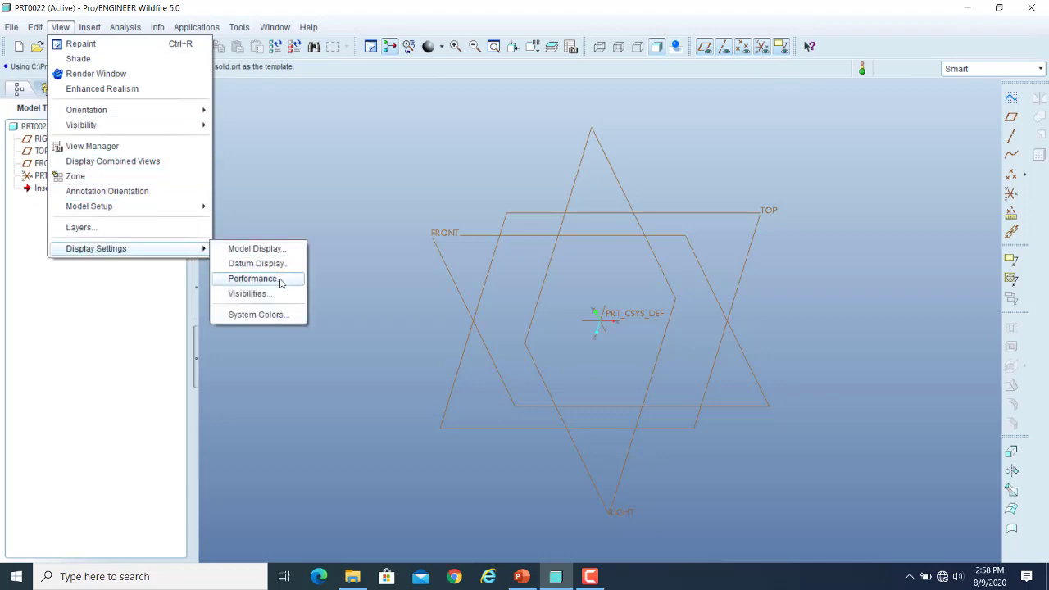
{"action": "left_click", "coordinate": [266, 316]}
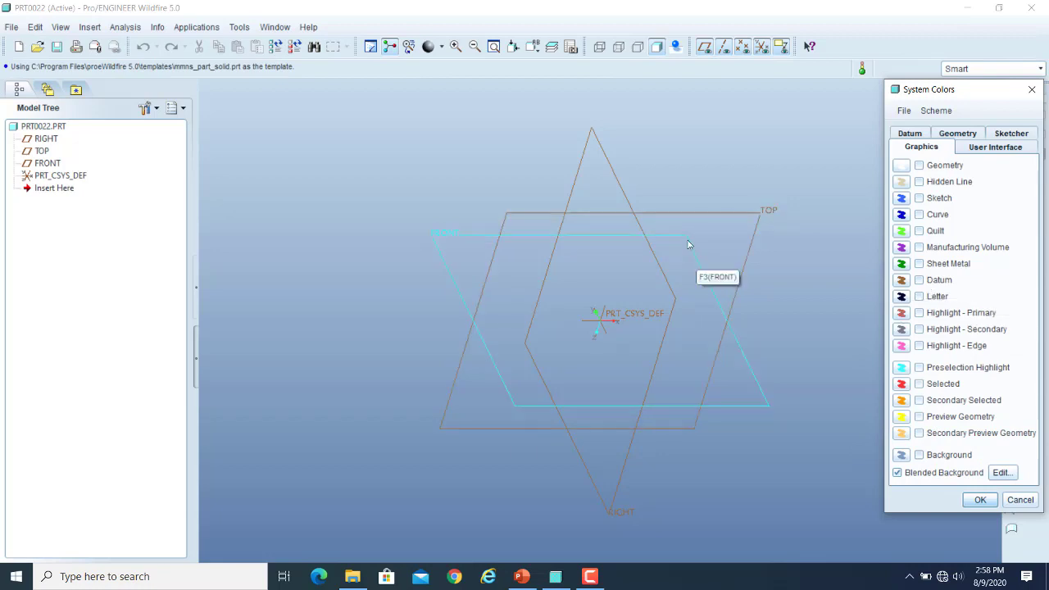
{"action": "left_click", "coordinate": [902, 281]}
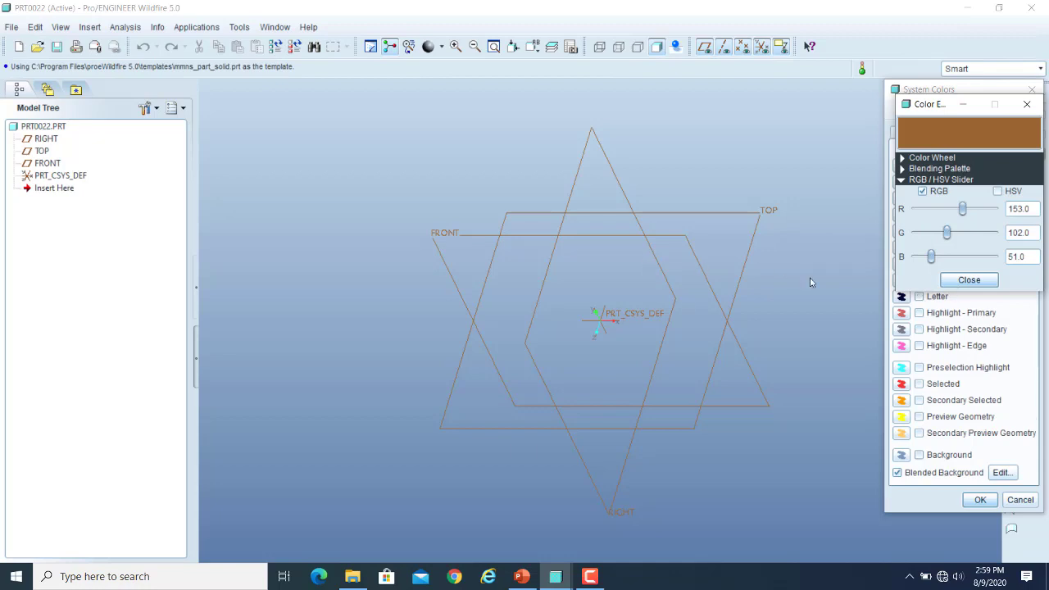
{"action": "left_click", "coordinate": [968, 280]}
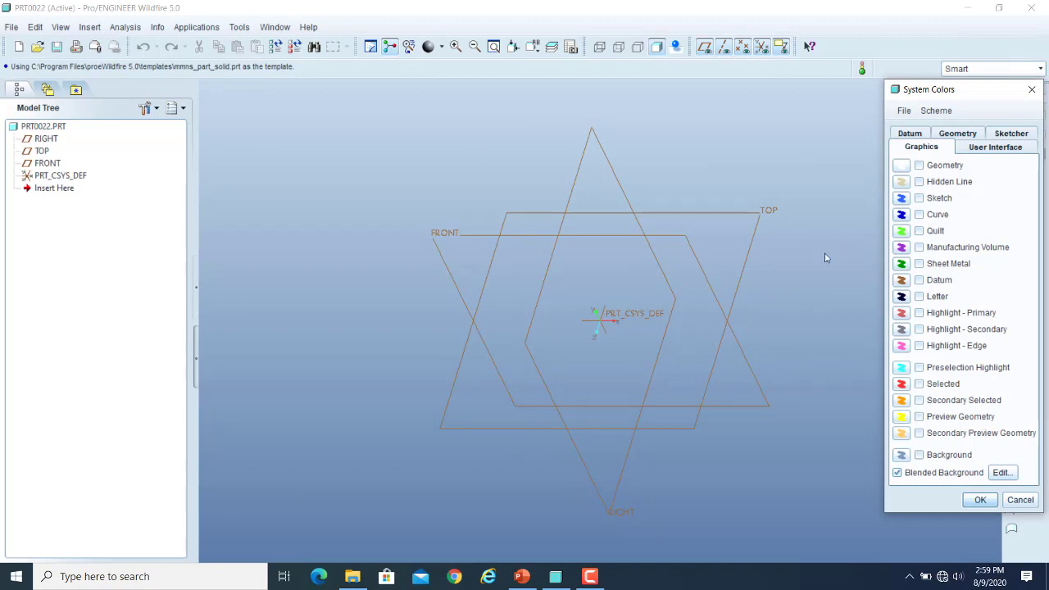
Try the Black on White, White on Black and White on Green system color schemes, and restore the Default scheme.
{"action": "left_click", "coordinate": [938, 110]}
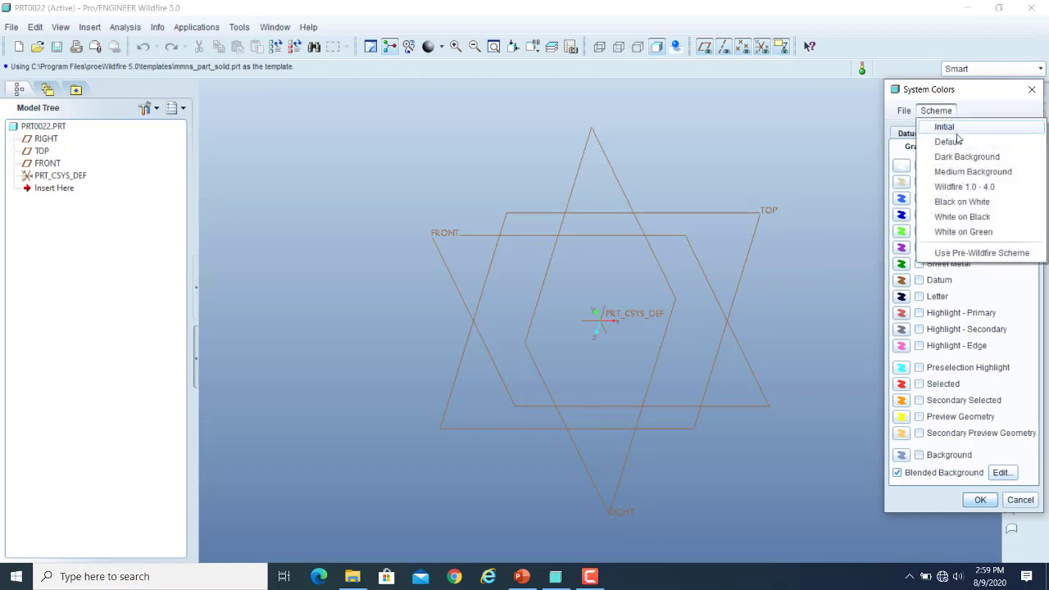
{"action": "left_click", "coordinate": [965, 204]}
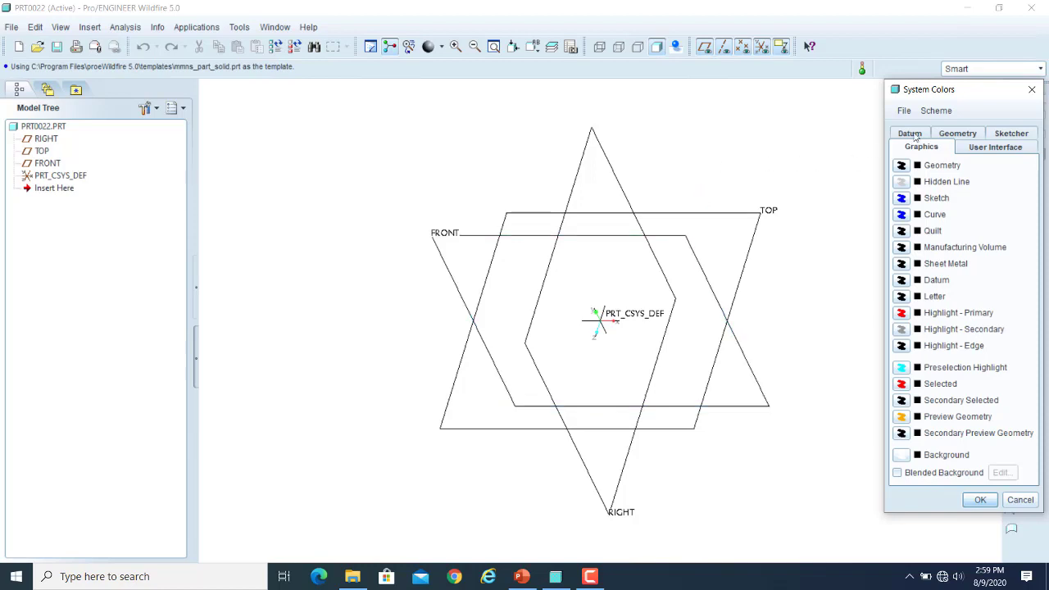
{"action": "left_click", "coordinate": [947, 114]}
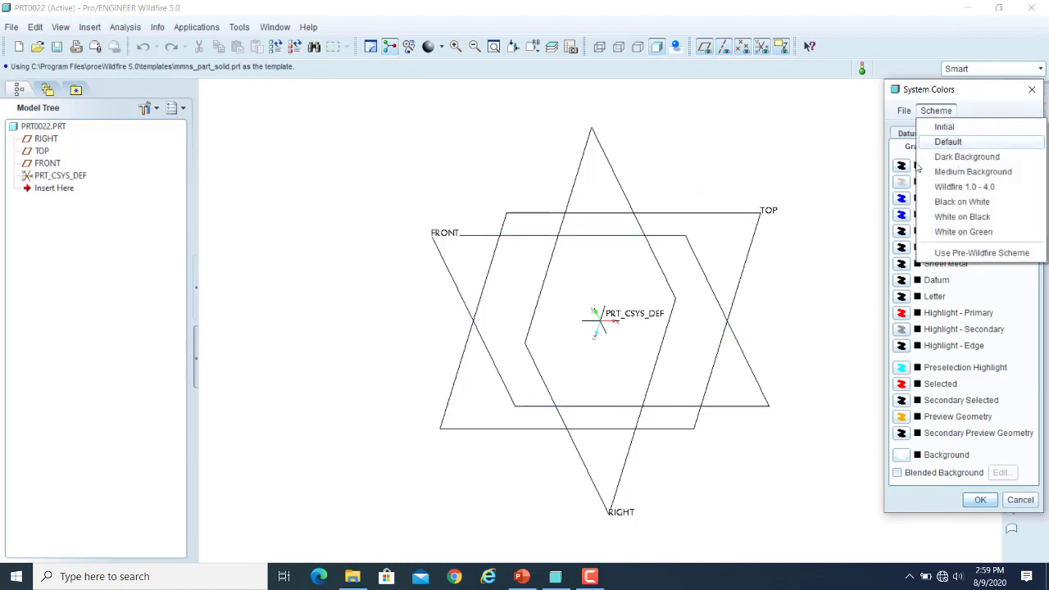
{"action": "left_click", "coordinate": [962, 217]}
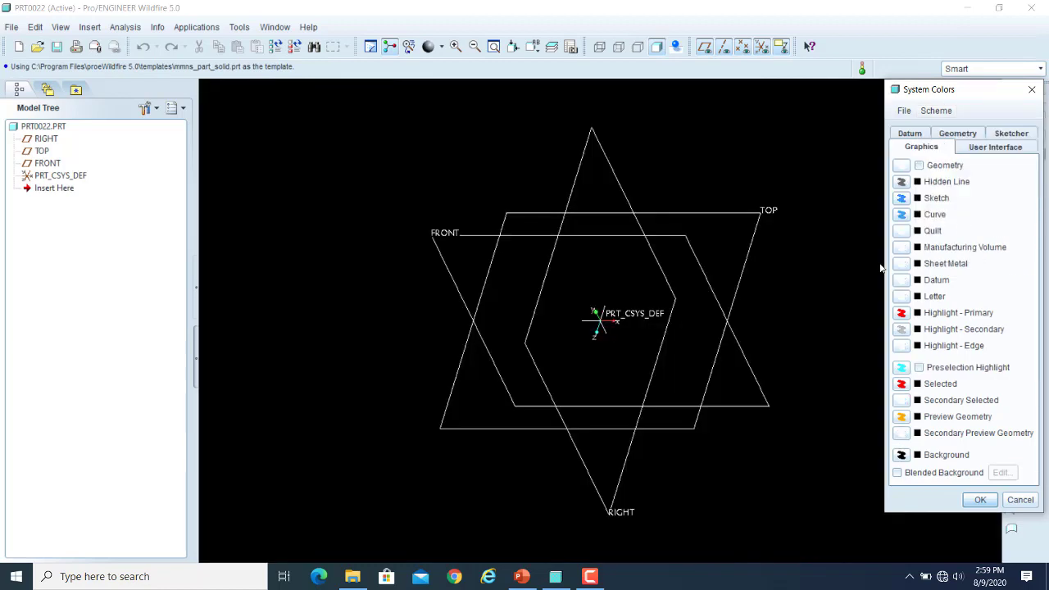
{"action": "left_click", "coordinate": [936, 110]}
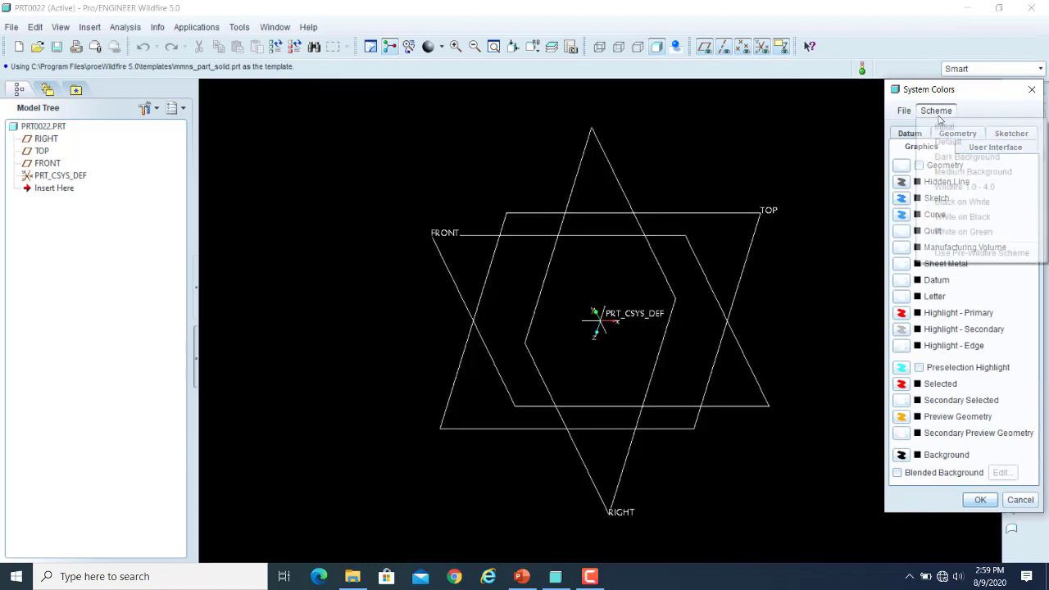
{"action": "left_click", "coordinate": [966, 234]}
{"action": "left_click", "coordinate": [936, 111]}
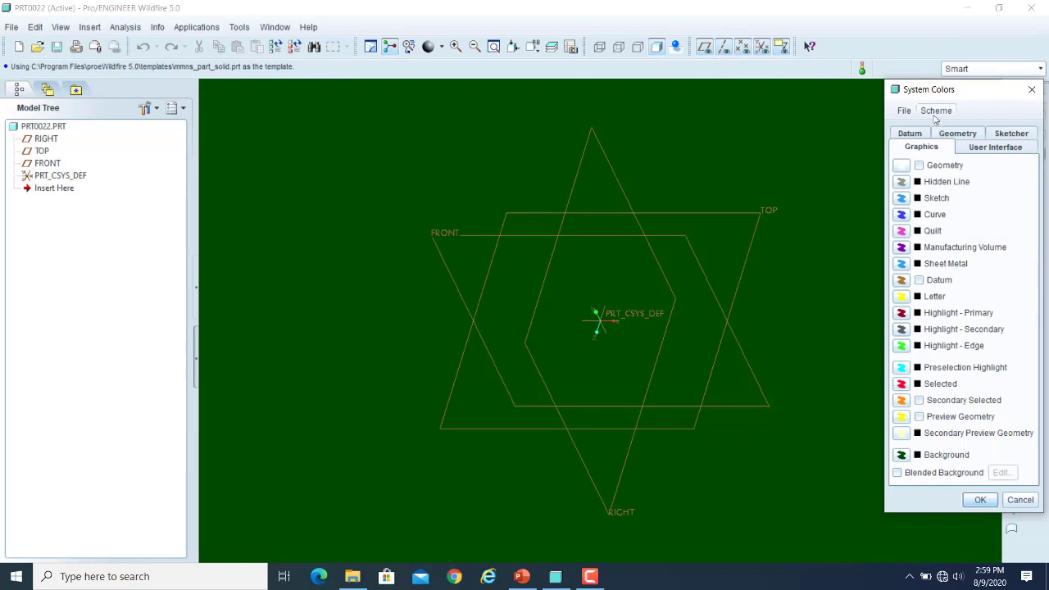
{"action": "left_click", "coordinate": [948, 143]}
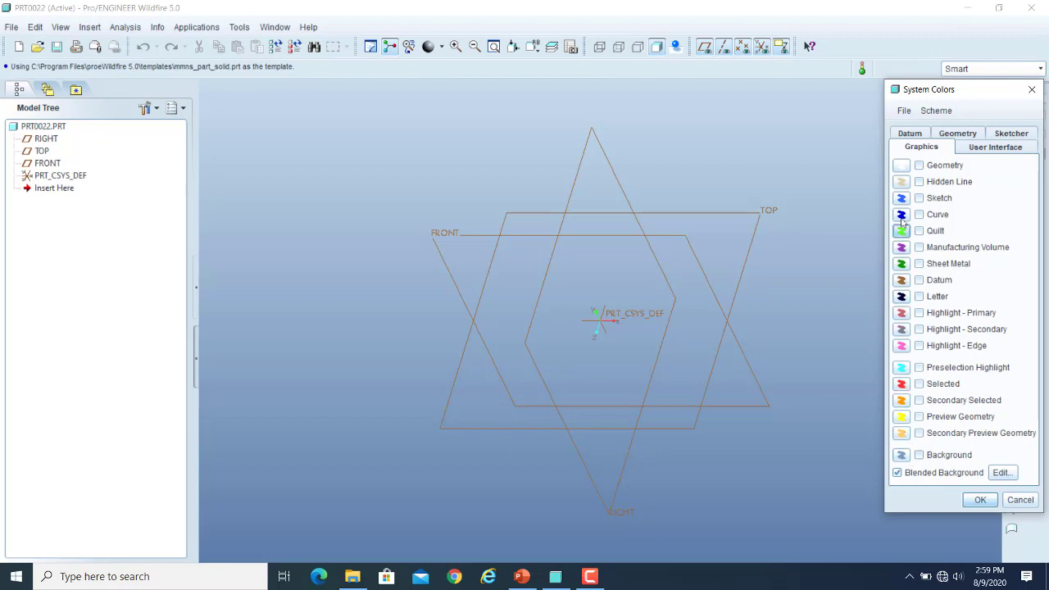
Examine the user interface, datum and sketcher system colors and accept the color settings without changes.
{"action": "left_click", "coordinate": [997, 149]}
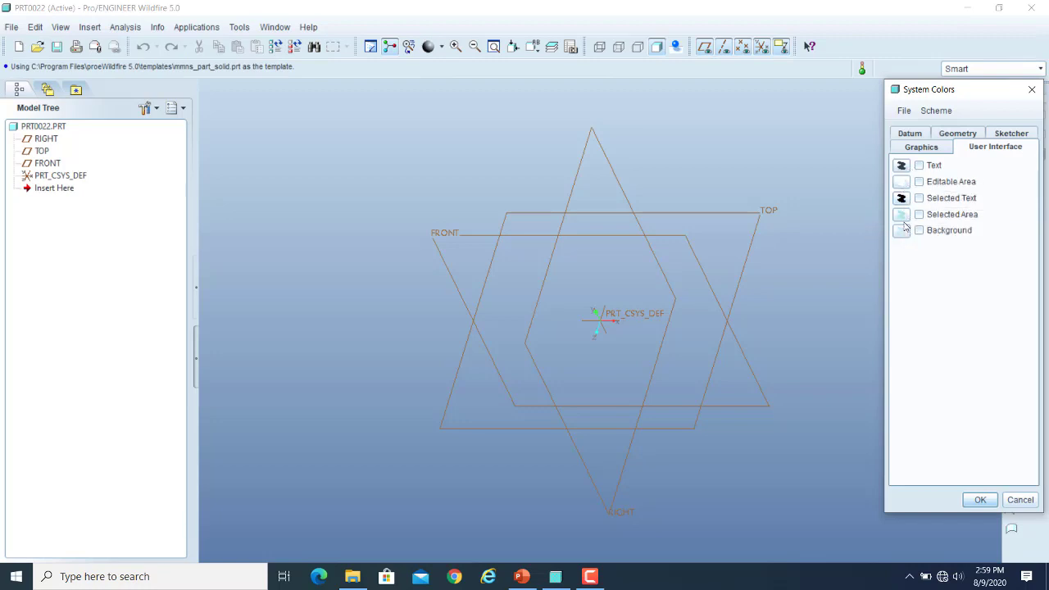
{"action": "left_click", "coordinate": [911, 135]}
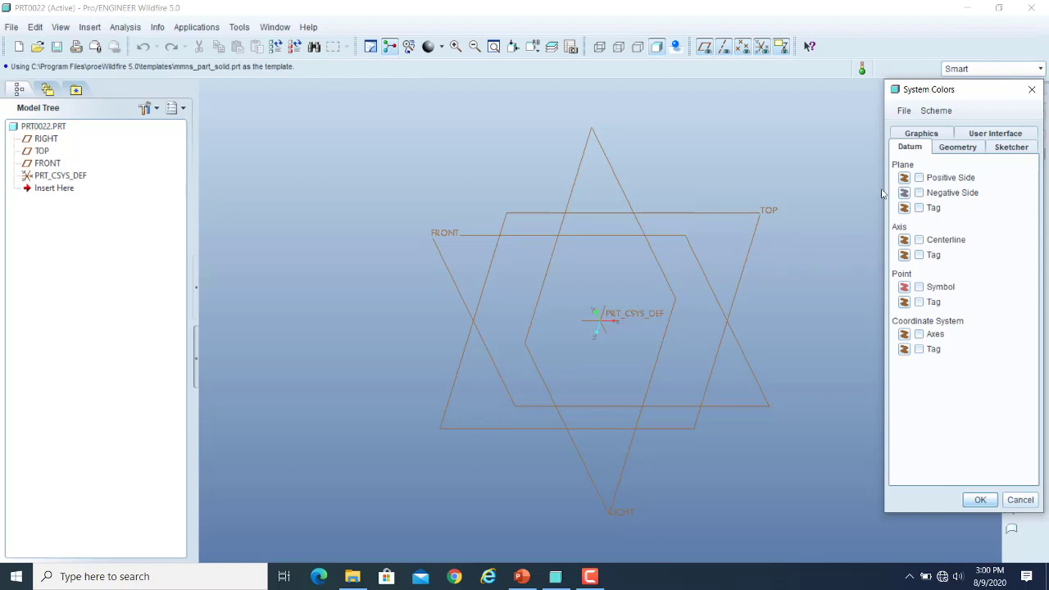
{"action": "left_click", "coordinate": [998, 154]}
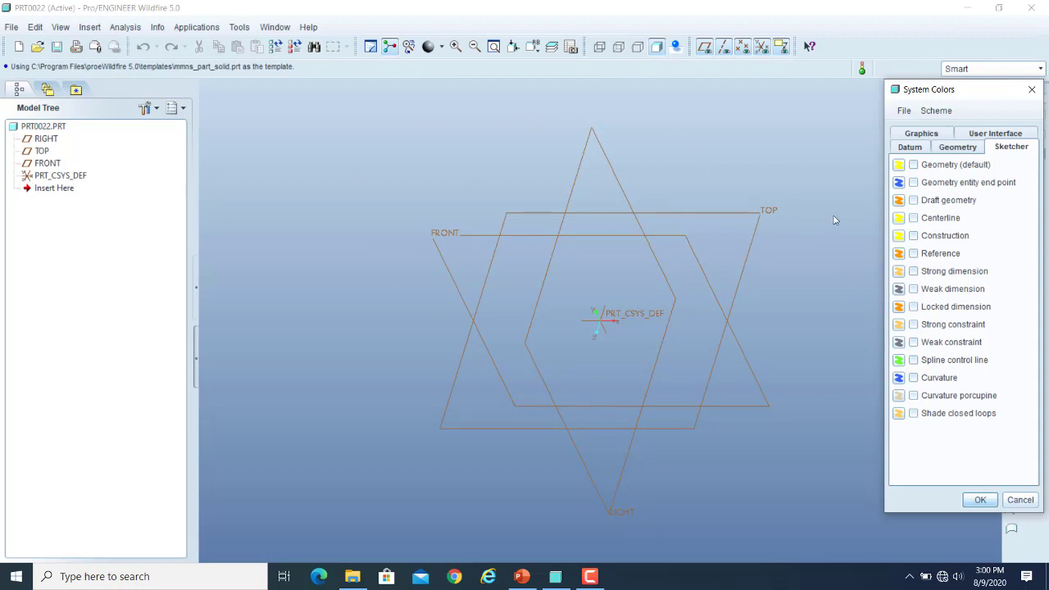
{"action": "left_click", "coordinate": [990, 499]}
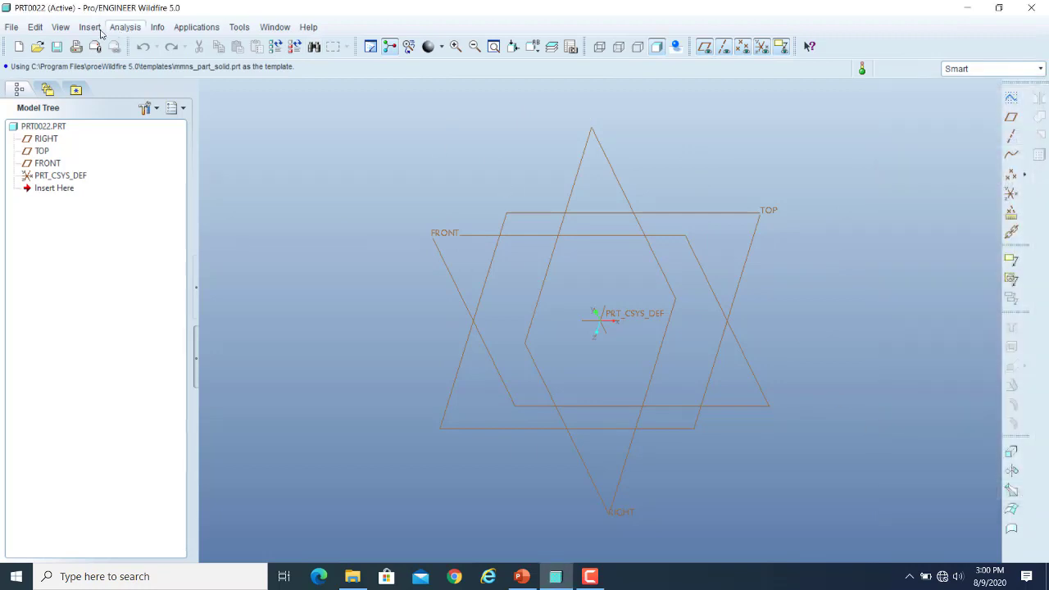
Reopen the system colors settings, look over the graphics colors and cancel without changes.
{"action": "left_click", "coordinate": [59, 29]}
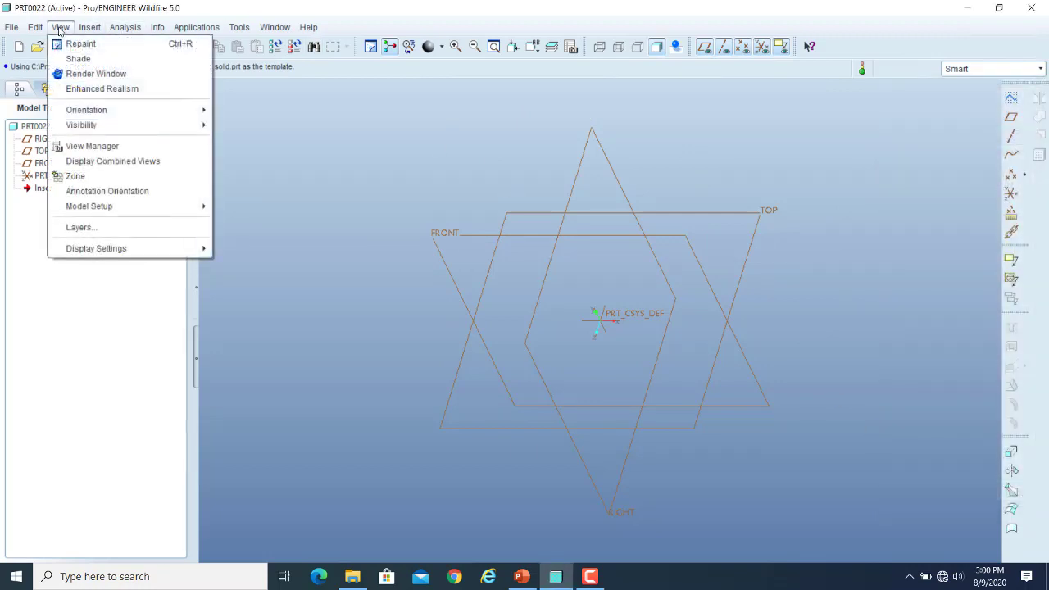
{"action": "mouse_move", "coordinate": [159, 252]}
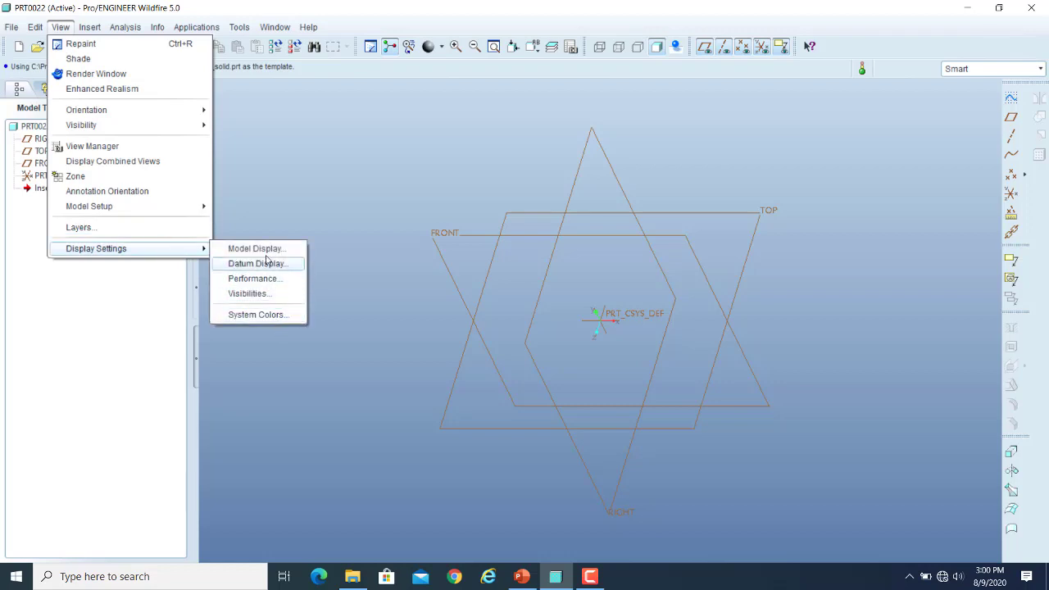
{"action": "left_click", "coordinate": [258, 315]}
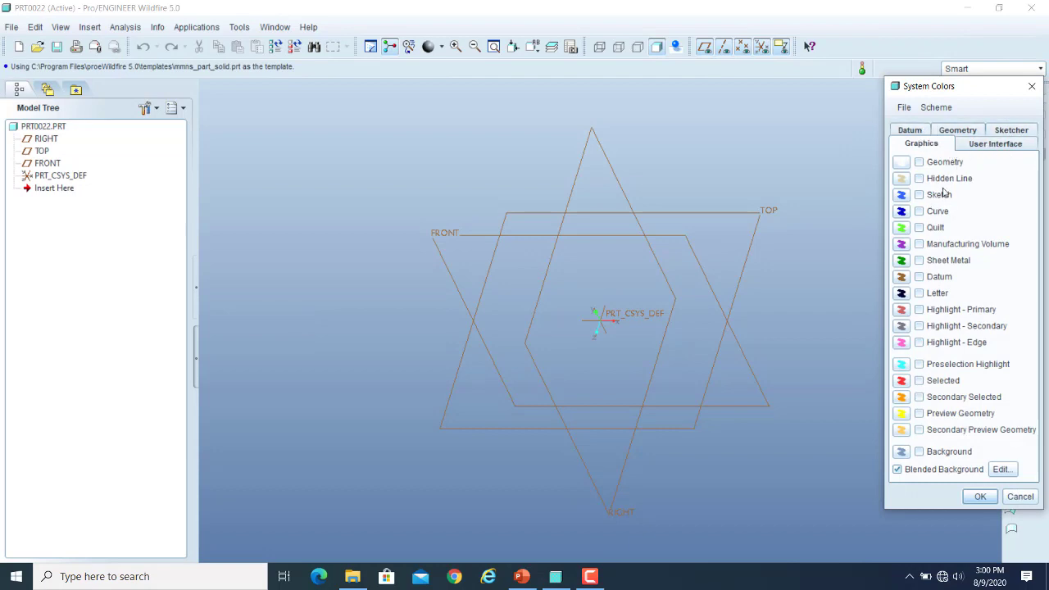
{"action": "left_click", "coordinate": [1021, 497]}
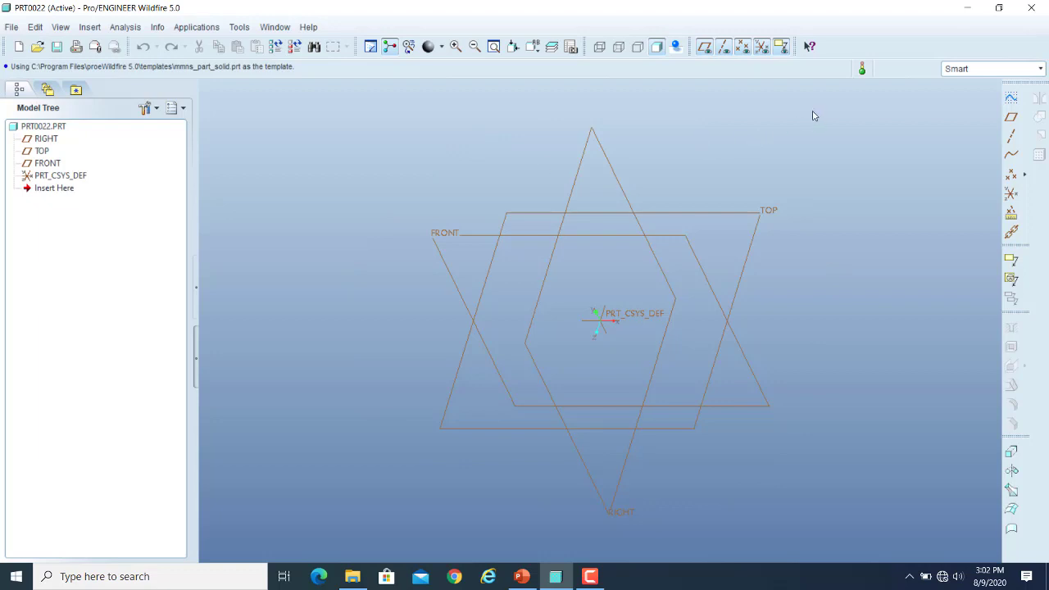
{"action": "left_click", "coordinate": [444, 234]}
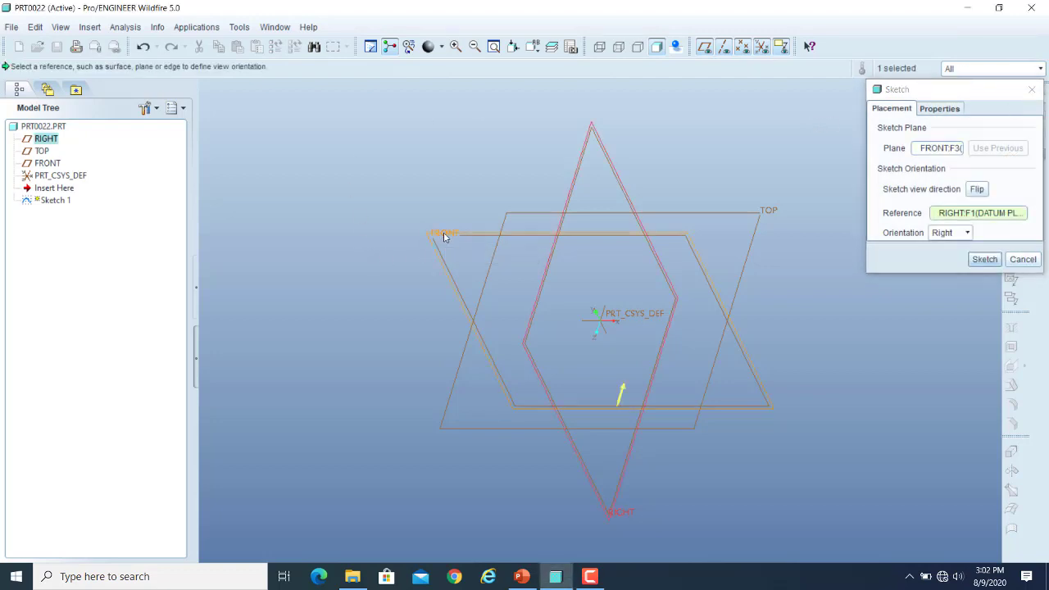
{"action": "right_click", "coordinate": [933, 155]}
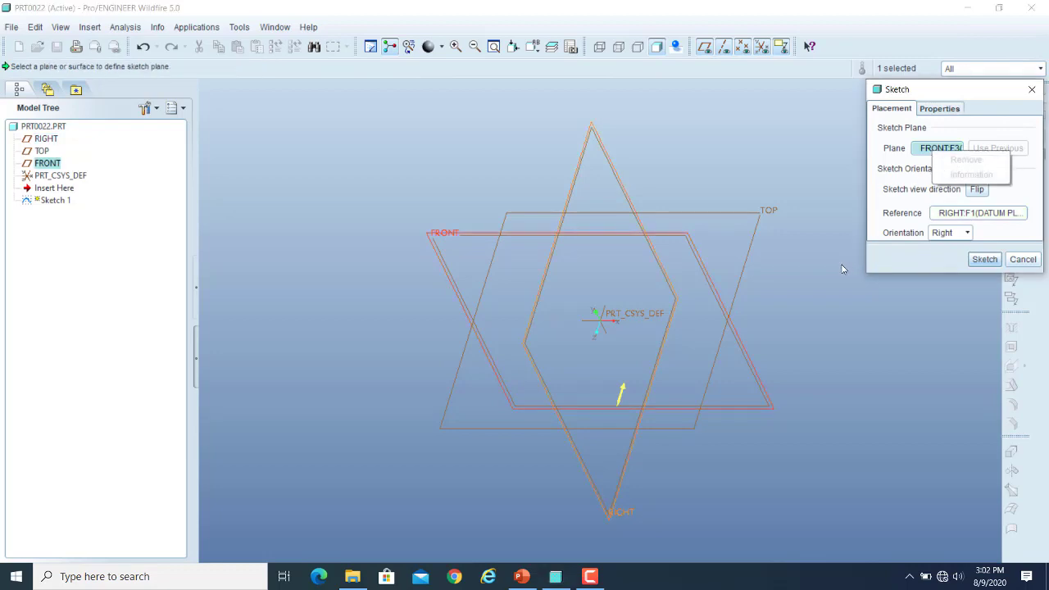
{"action": "left_click", "coordinate": [943, 151]}
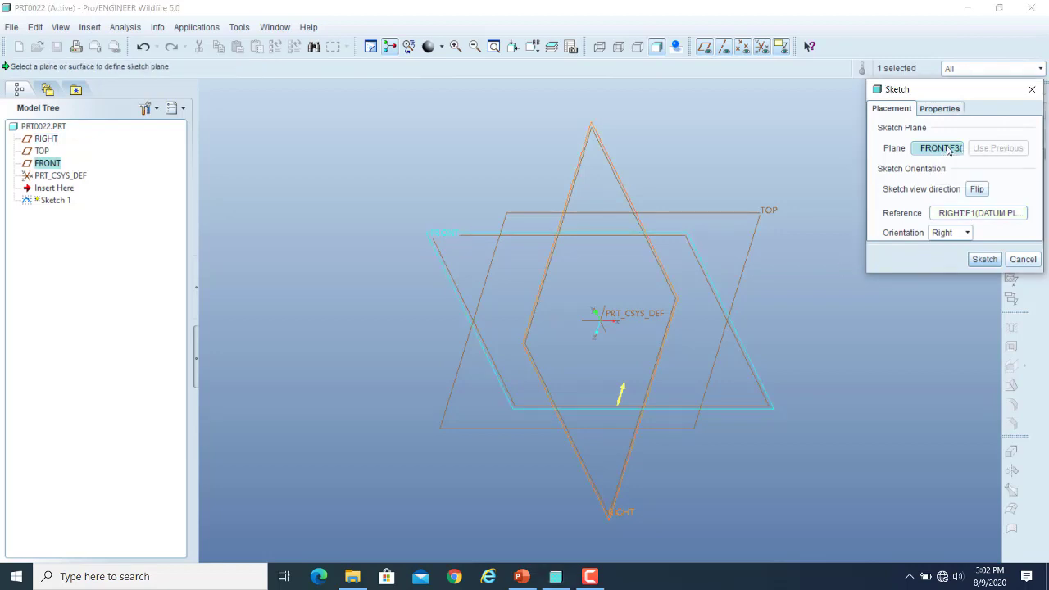
{"action": "right_click", "coordinate": [948, 150]}
{"action": "left_click", "coordinate": [975, 153]}
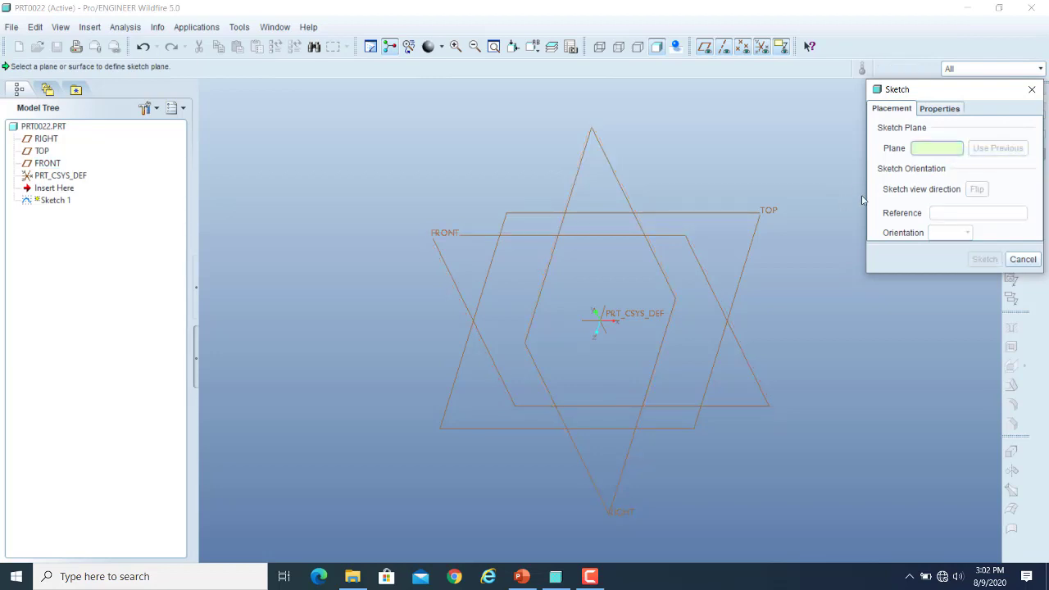
{"action": "left_click", "coordinate": [1022, 259]}
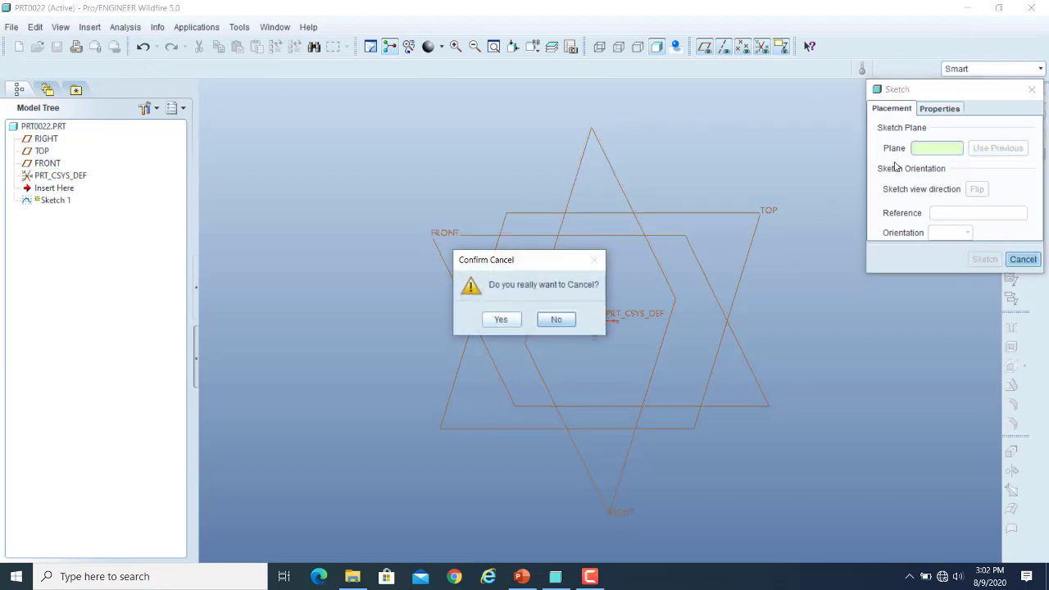
{"action": "left_click", "coordinate": [501, 319]}
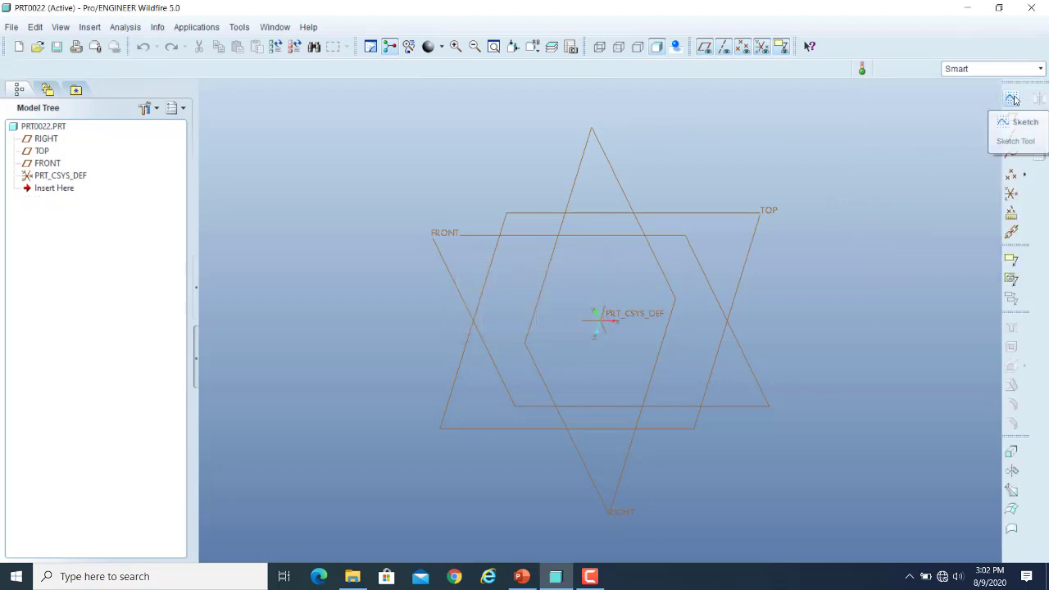
Start a sketch on the FRONT datum plane and remove the RIGHT plane as its orientation reference.
{"action": "left_click", "coordinate": [1012, 99]}
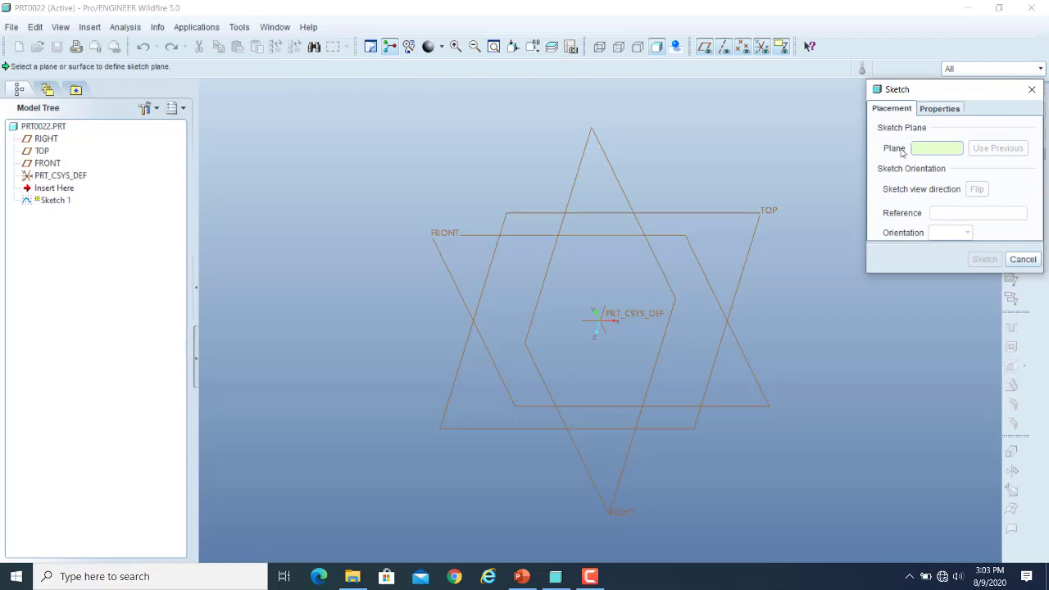
{"action": "left_click", "coordinate": [449, 238]}
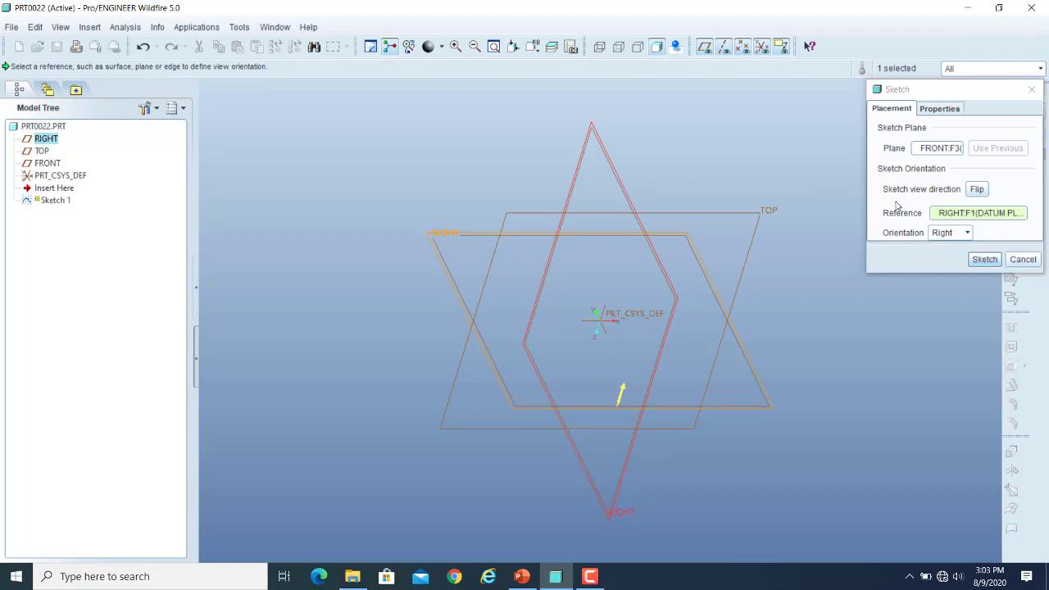
{"action": "left_click", "coordinate": [973, 217]}
{"action": "right_click", "coordinate": [973, 217]}
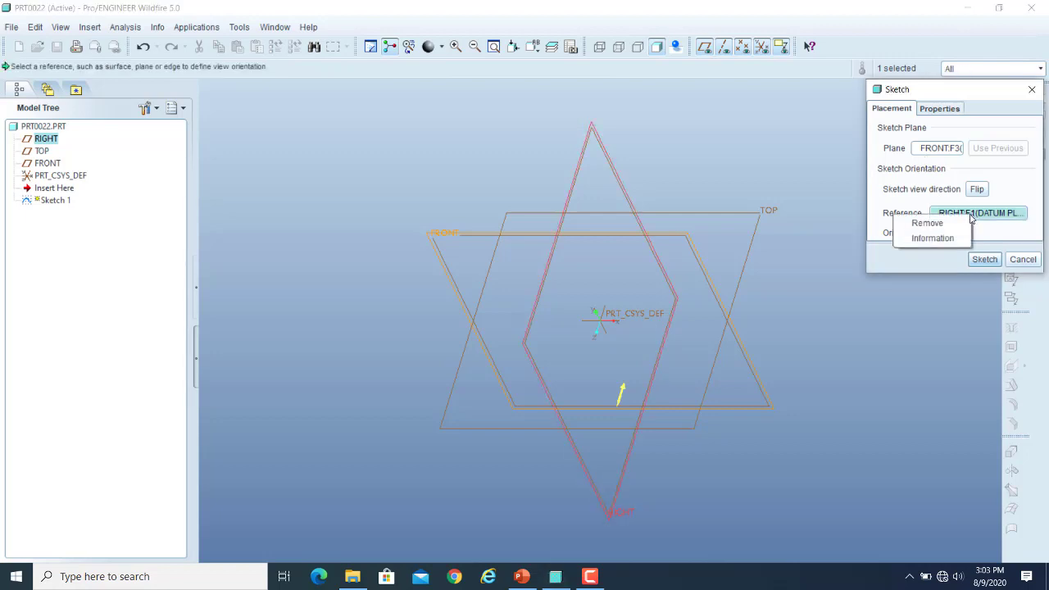
{"action": "left_click", "coordinate": [919, 224]}
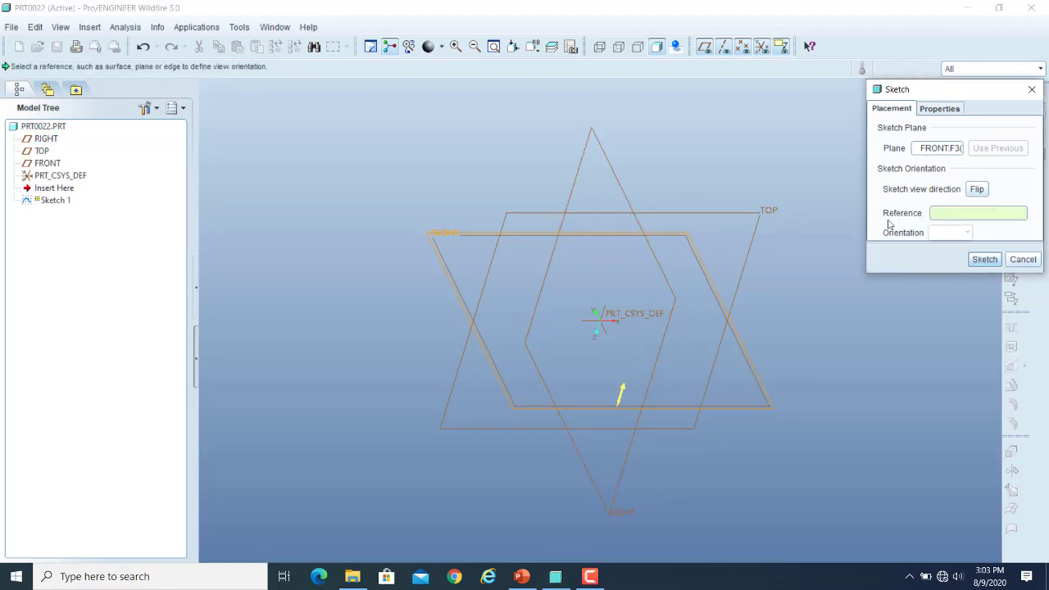
Flip the sketch view direction of the FRONT plane back and forth, leaving it in its original direction.
{"action": "left_click", "coordinate": [918, 154]}
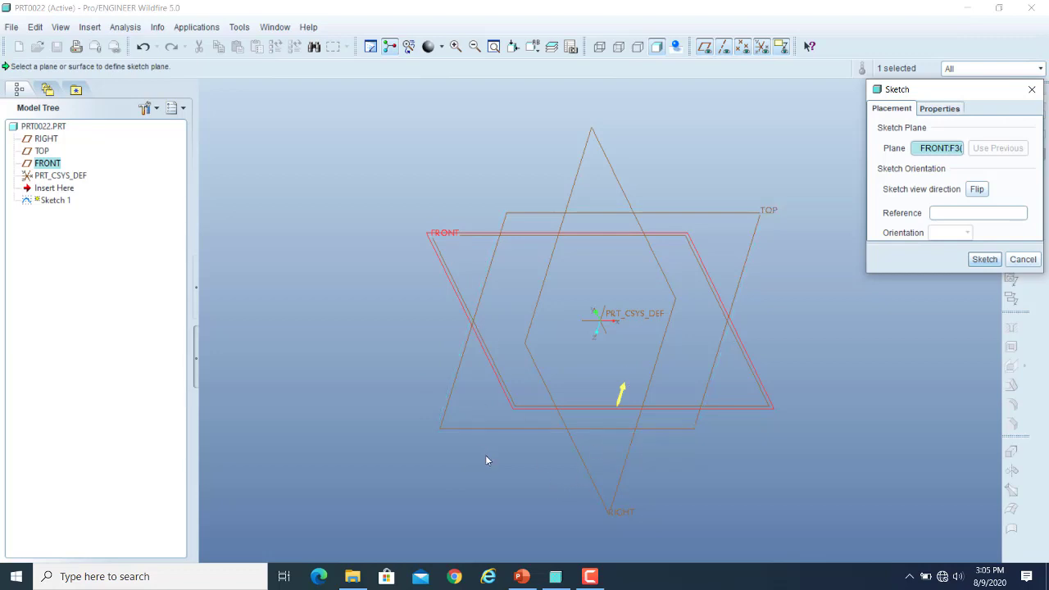
{"action": "left_click", "coordinate": [623, 396]}
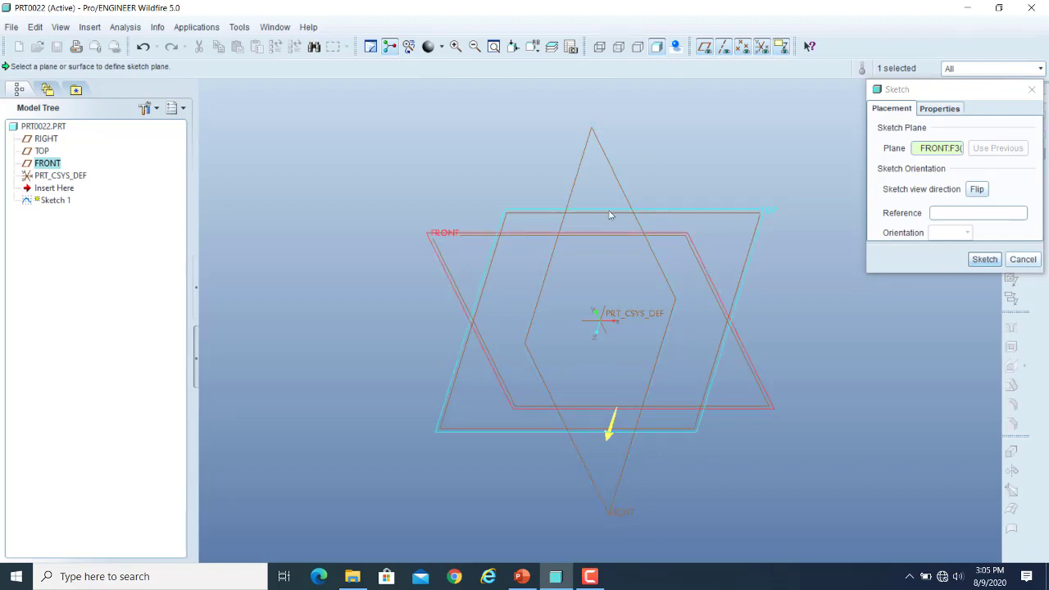
{"action": "left_click", "coordinate": [609, 439]}
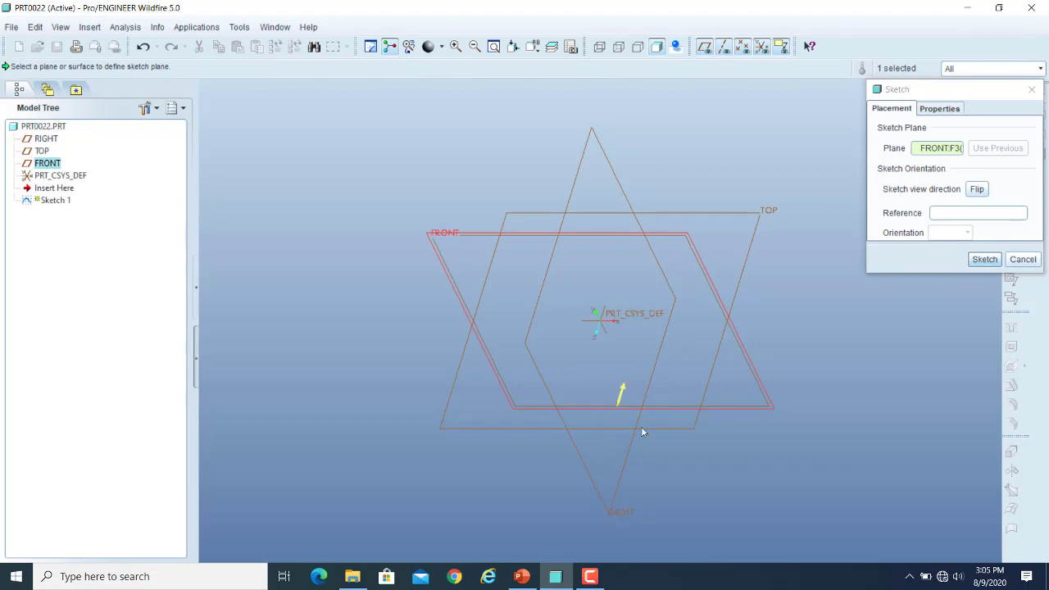
{"action": "left_click", "coordinate": [978, 190]}
{"action": "left_click", "coordinate": [978, 190]}
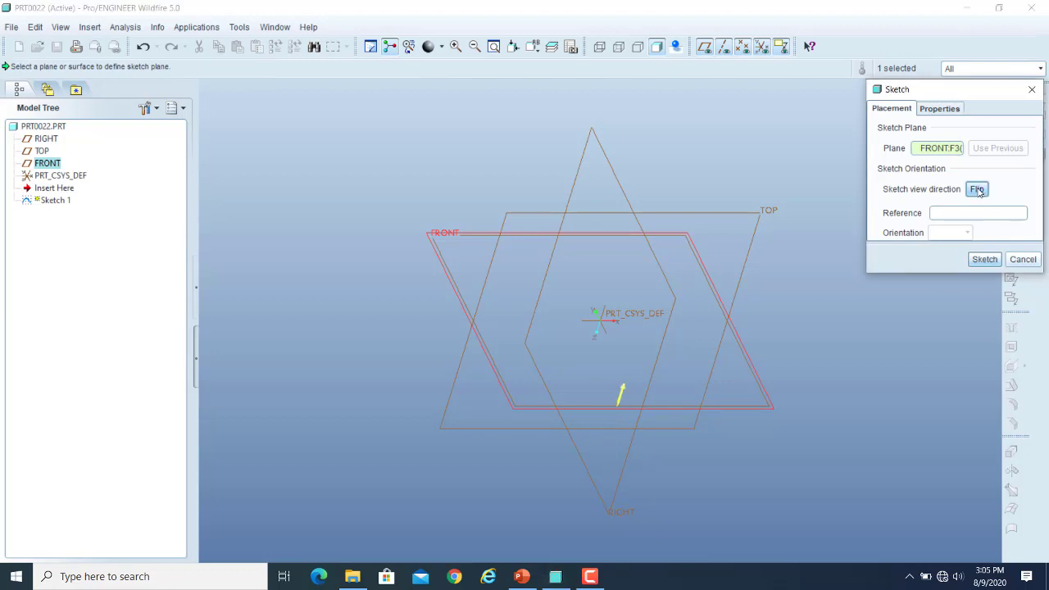
{"action": "left_click", "coordinate": [977, 190]}
{"action": "left_click", "coordinate": [978, 190]}
Set the RIGHT datum plane as the sketch reference with Right orientation and enter the sketching environment.
{"action": "left_click", "coordinate": [976, 215]}
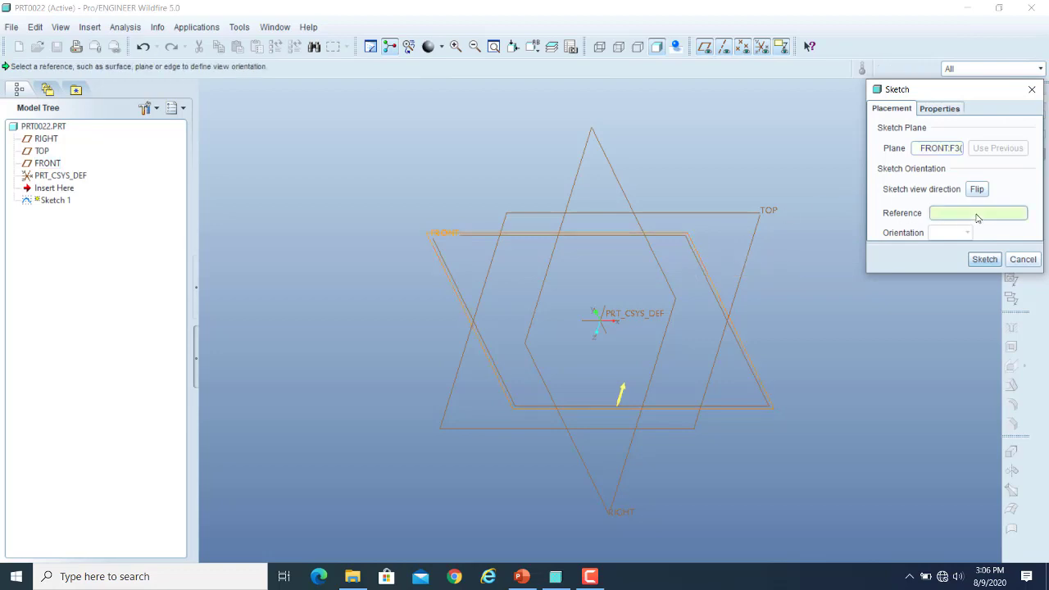
{"action": "left_click", "coordinate": [599, 145]}
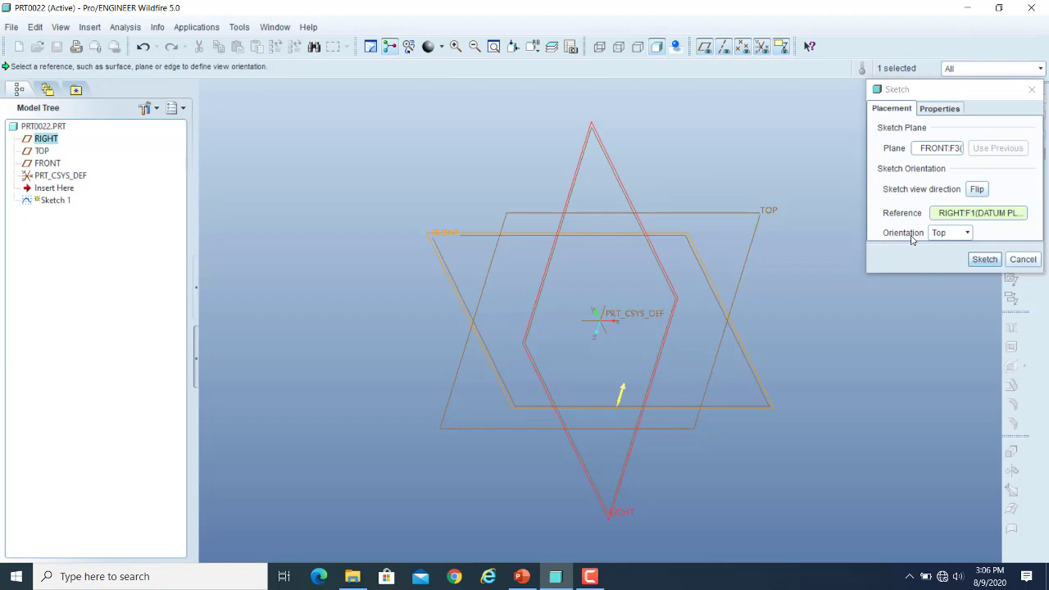
{"action": "left_click", "coordinate": [968, 233]}
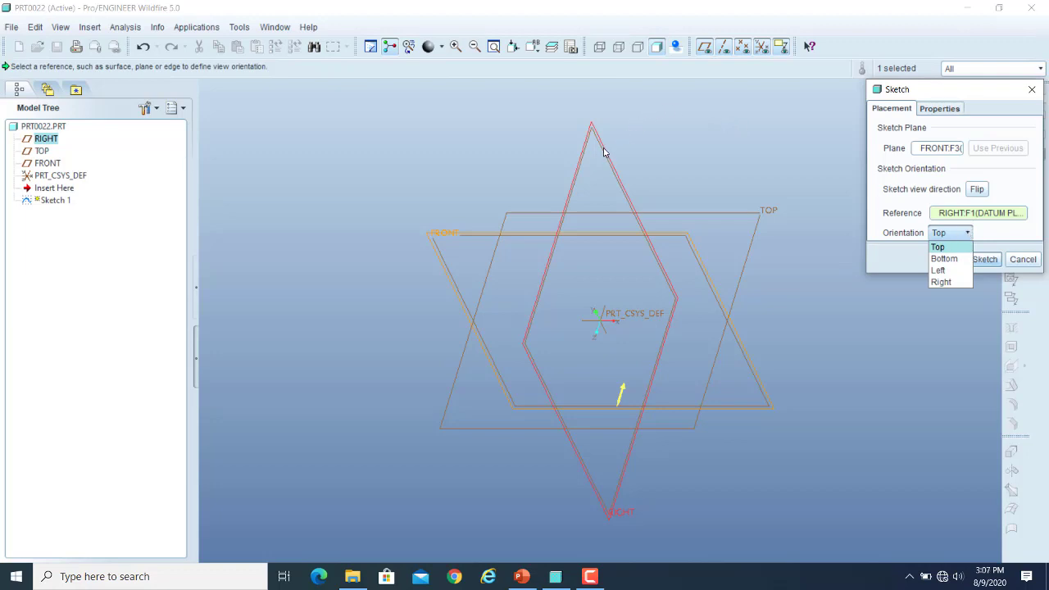
{"action": "left_click", "coordinate": [942, 282]}
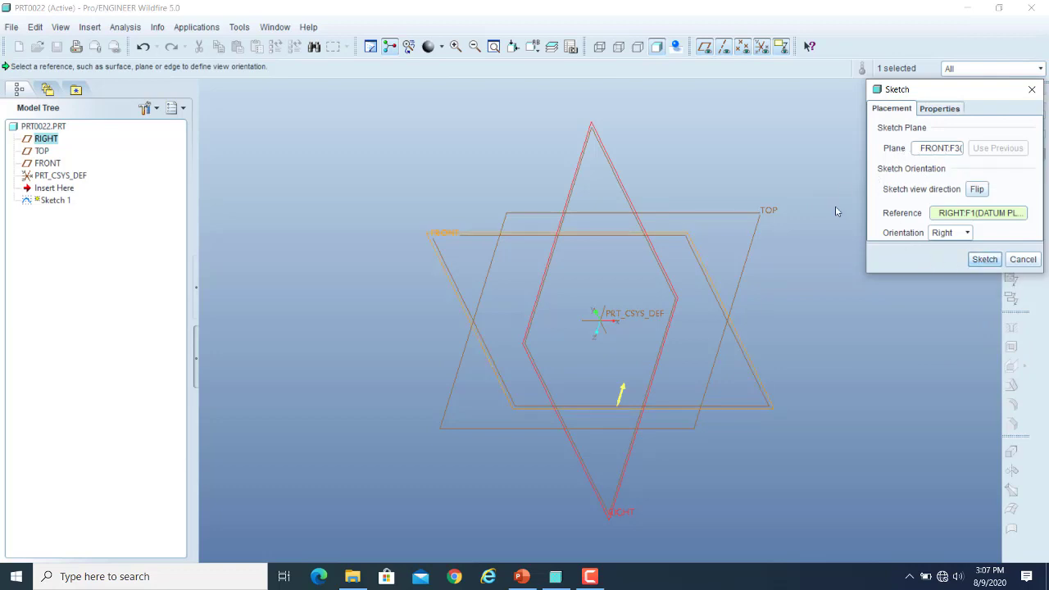
{"action": "left_click", "coordinate": [984, 260]}
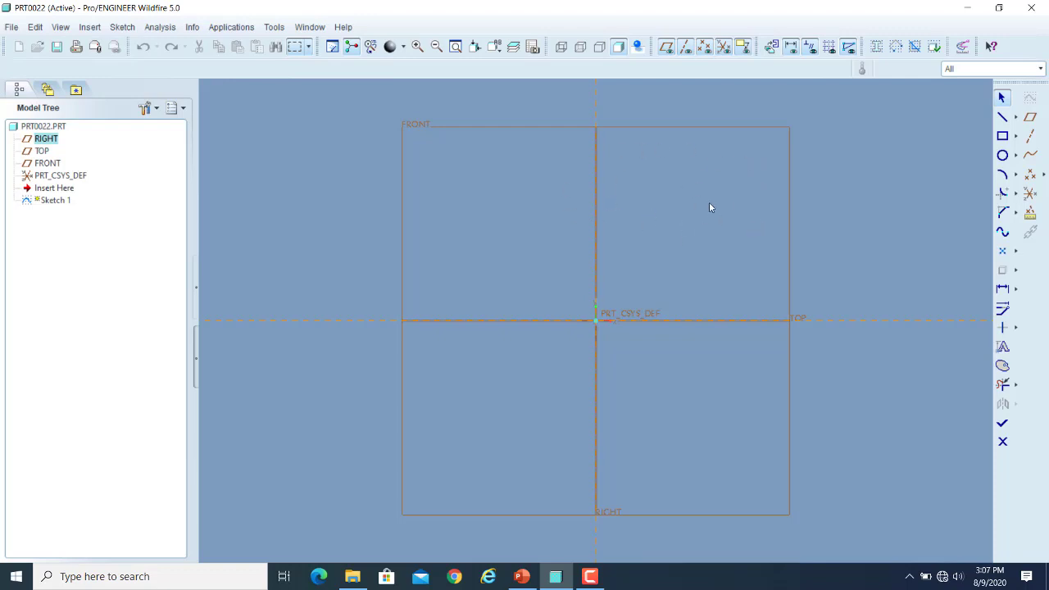
{"action": "mouse_move", "coordinate": [710, 201]}
{"action": "middle_mouse_down"}
{"action": "mouse_move", "coordinate": [700, 214]}
{"action": "mouse_move", "coordinate": [758, 235]}
{"action": "middle_mouse_up"}
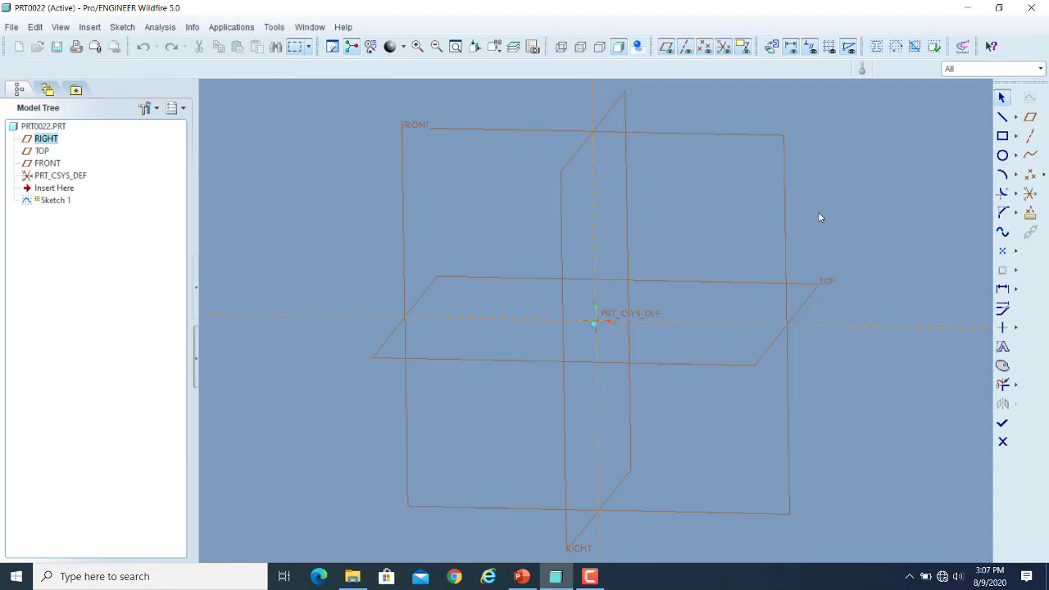
Sketch a closed triangle with its base on the TOP plane reference and its apex on the RIGHT plane reference, and finish the sketch.
{"action": "middle_click_drag", "start_coordinate": [823, 186], "coordinate": [815, 194]}
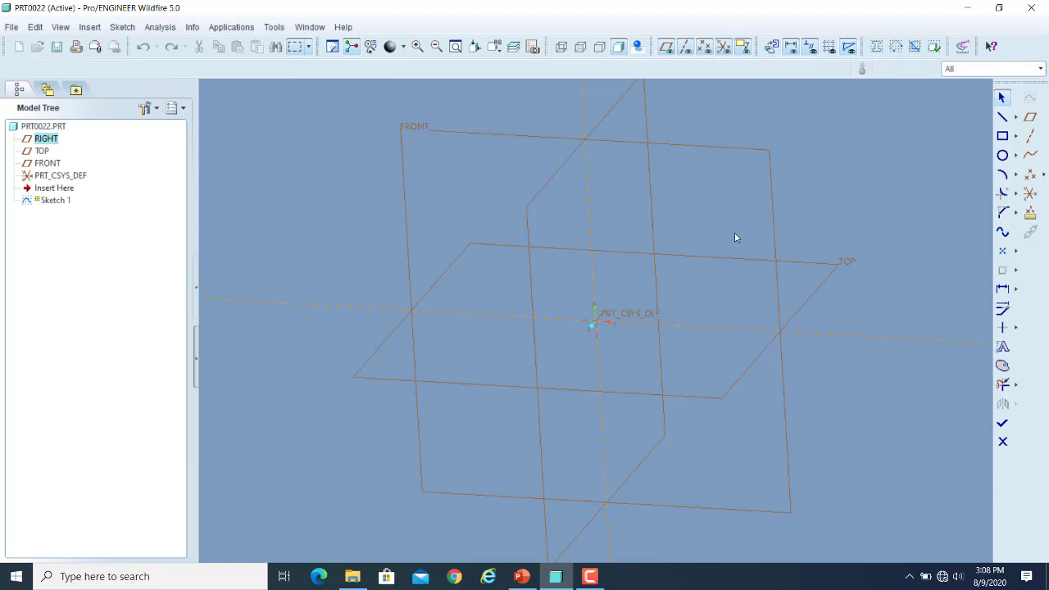
{"action": "left_click", "coordinate": [770, 51]}
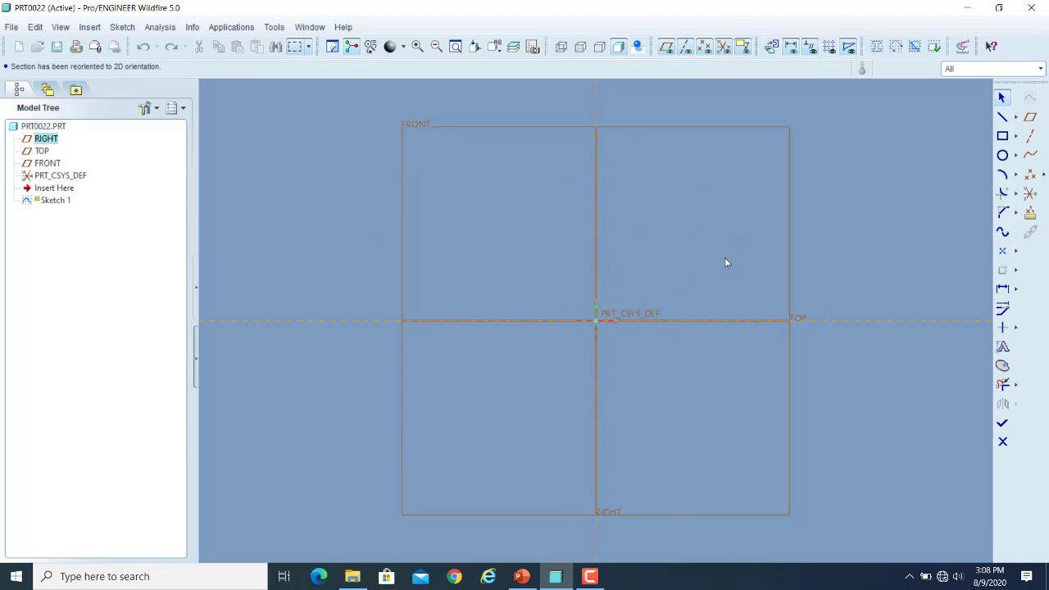
{"action": "left_click", "coordinate": [1002, 118]}
{"action": "left_click", "coordinate": [532, 321]}
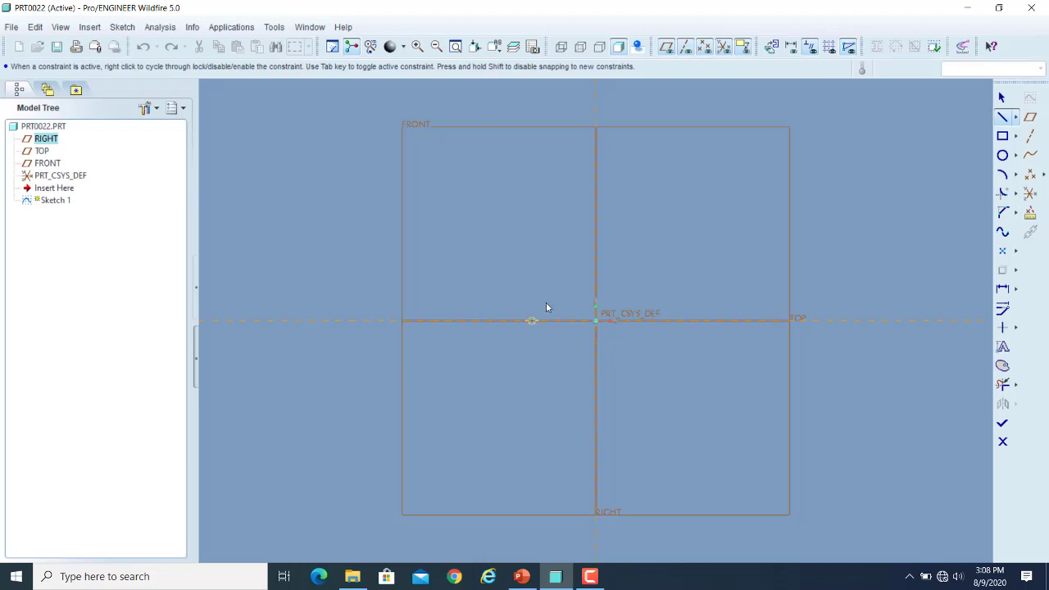
{"action": "left_click", "coordinate": [596, 208]}
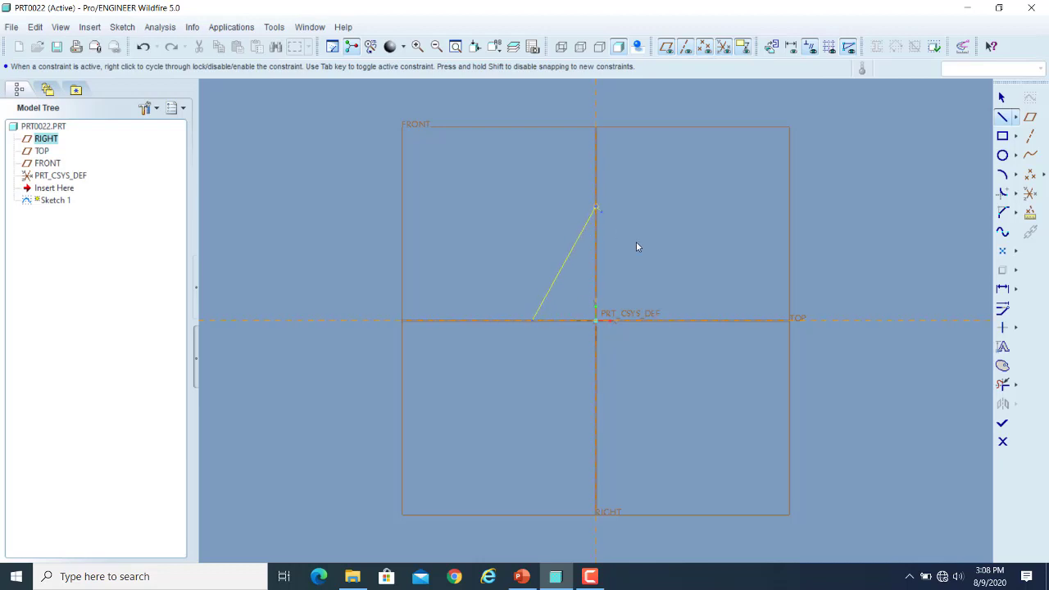
{"action": "left_click", "coordinate": [654, 322]}
{"action": "left_click", "coordinate": [531, 319]}
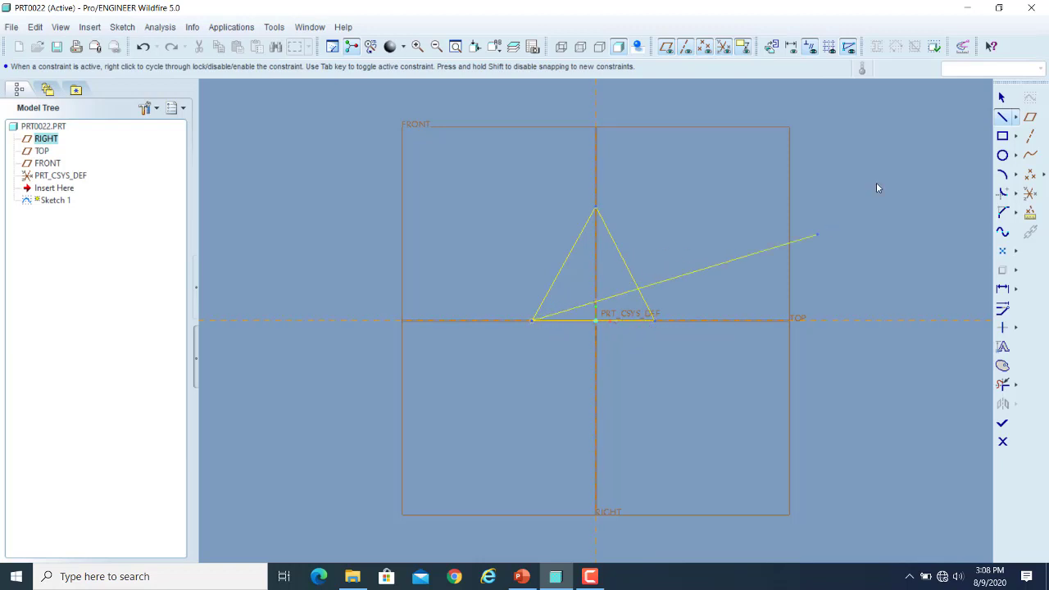
{"action": "left_click", "coordinate": [1002, 98]}
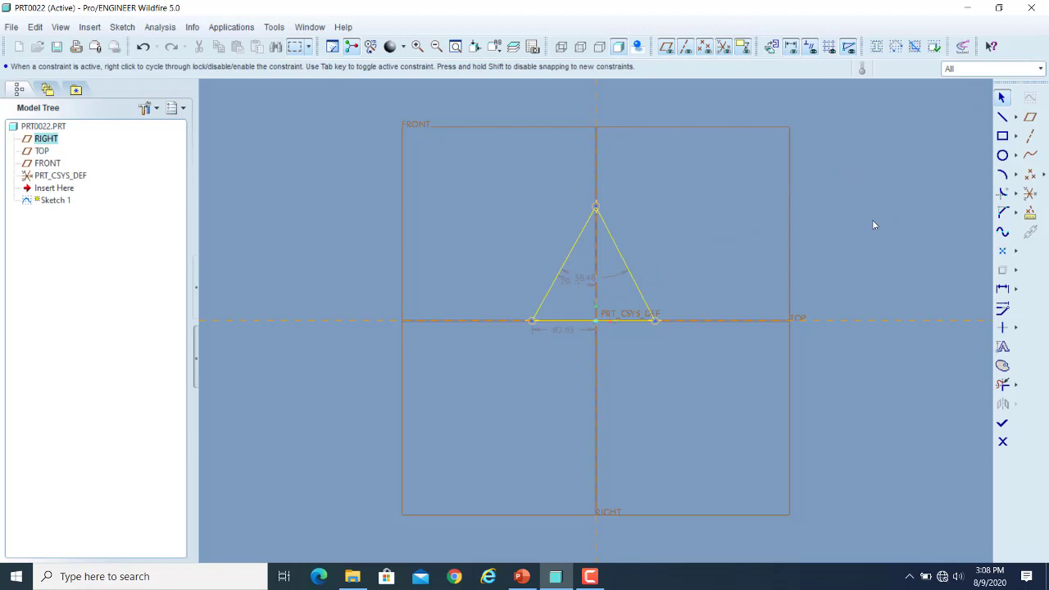
{"action": "left_click", "coordinate": [1002, 424]}
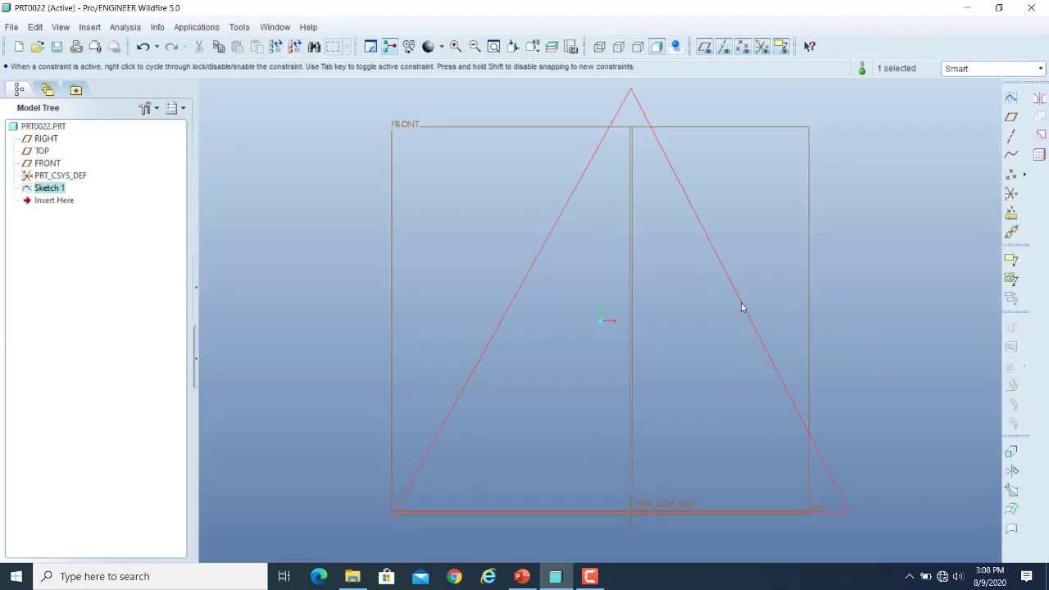
Extrude the triangle sketch as a 35 mm deep solid, with the direction flipped to behind the FRONT plane.
{"action": "scroll", "coordinate": [647, 324], "scroll_direction": "down", "scroll_amount": 2}
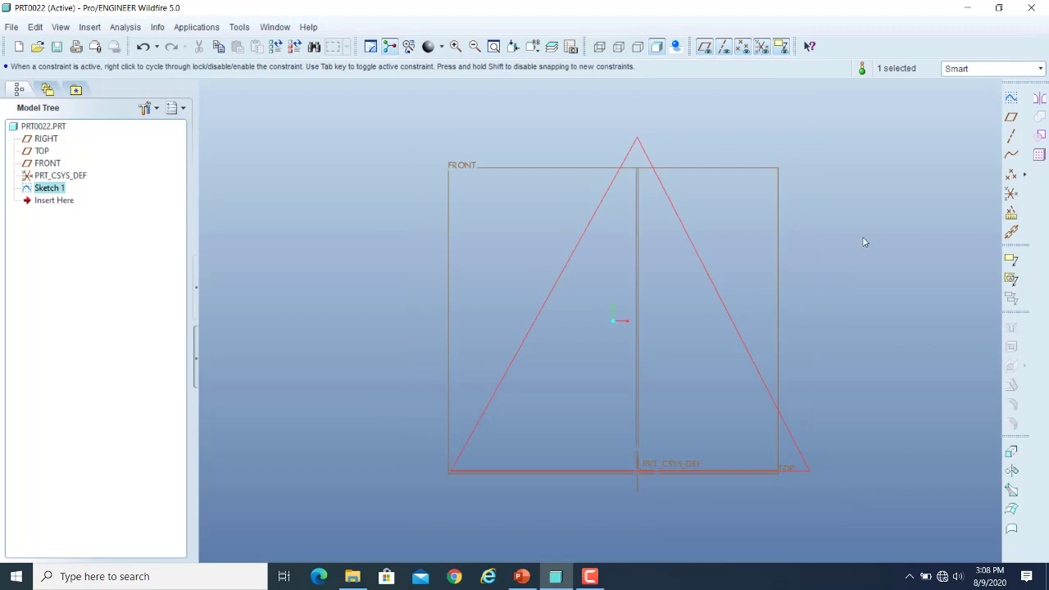
{"action": "key", "text": "ctrl+d"}
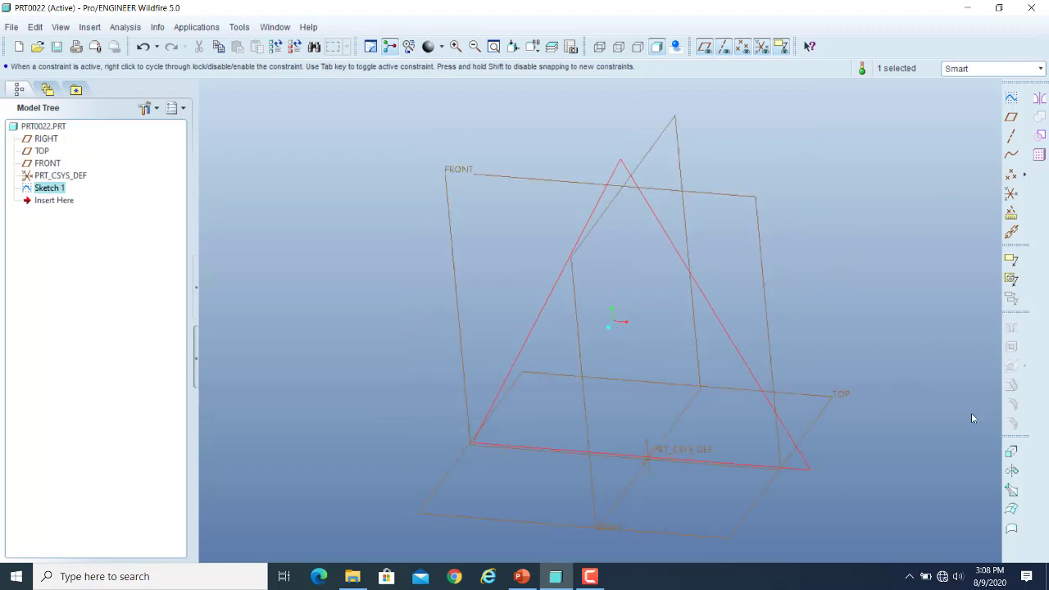
{"action": "left_click", "coordinate": [1011, 452]}
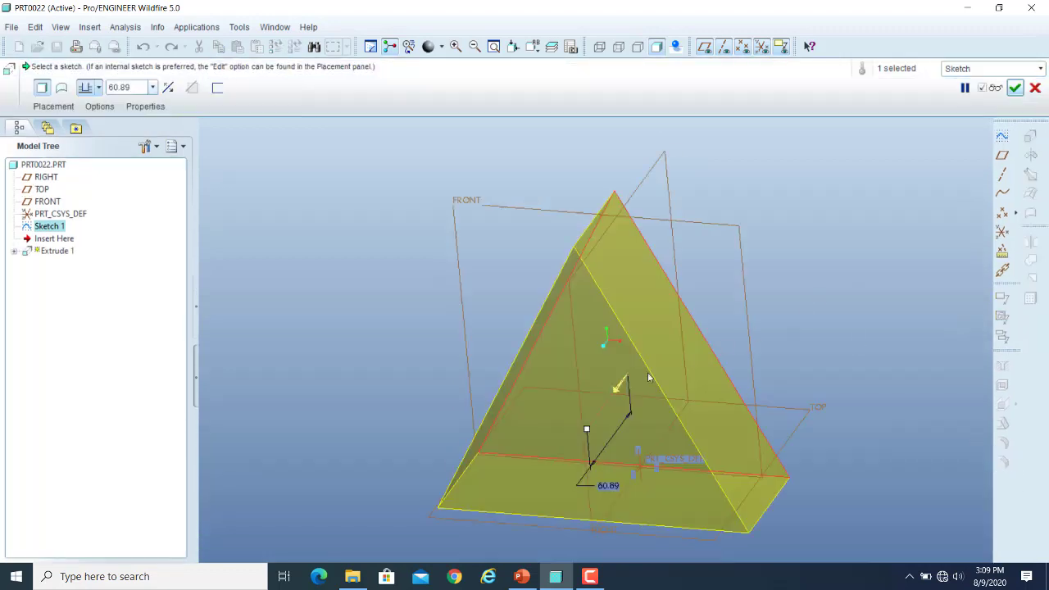
{"action": "left_click", "coordinate": [618, 385]}
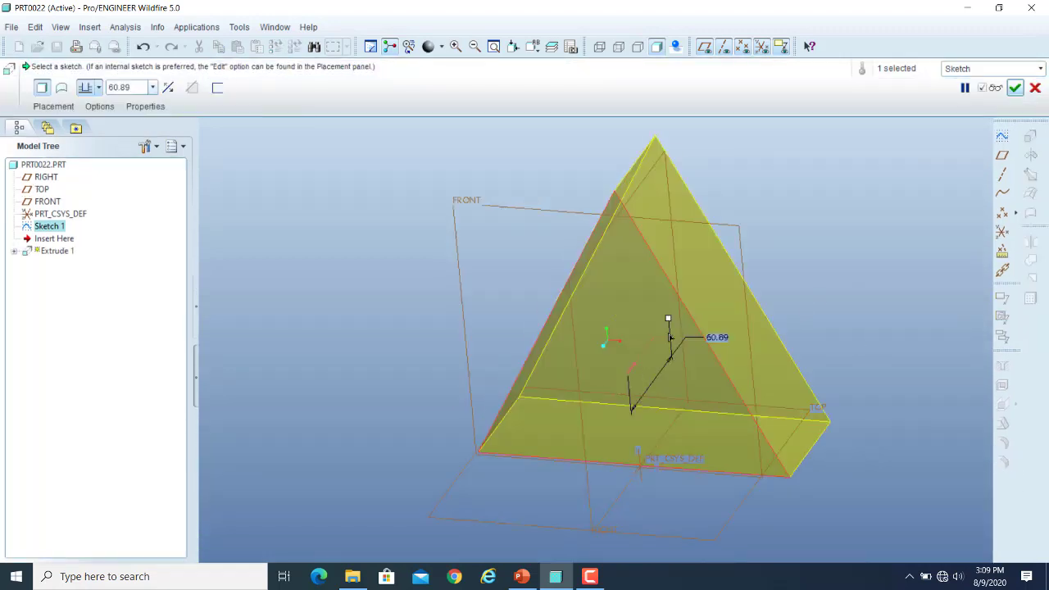
{"action": "left_click", "coordinate": [637, 371]}
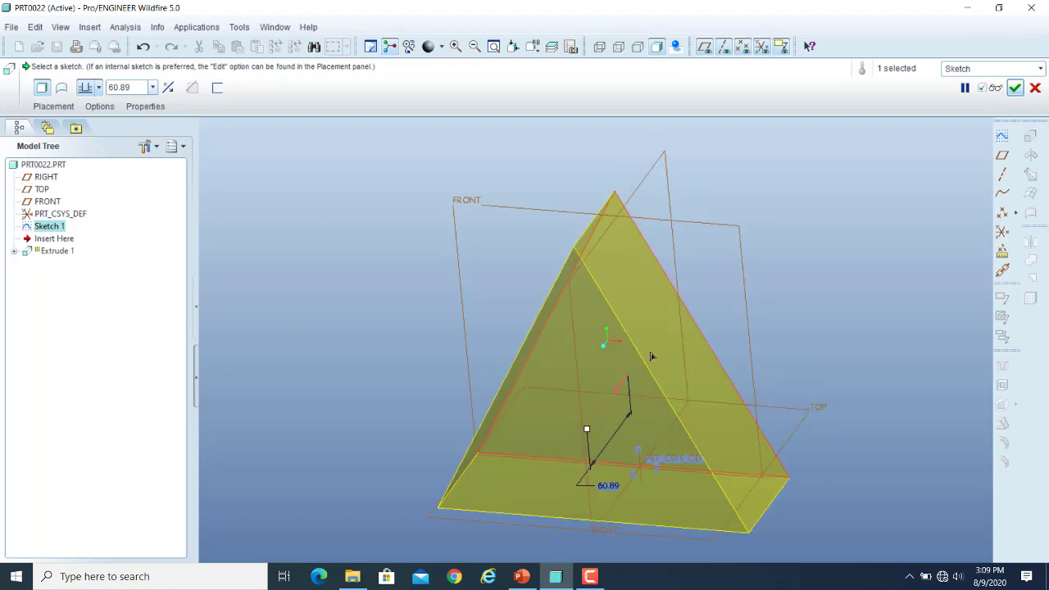
{"action": "left_click", "coordinate": [619, 393]}
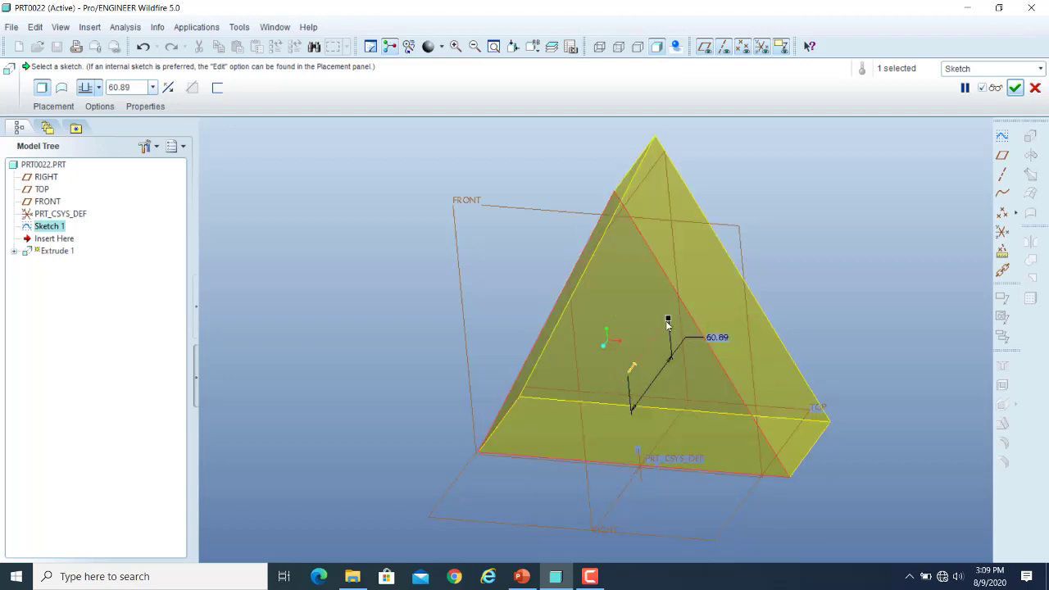
{"action": "left_click_drag", "start_coordinate": [668, 325], "coordinate": [651, 341]}
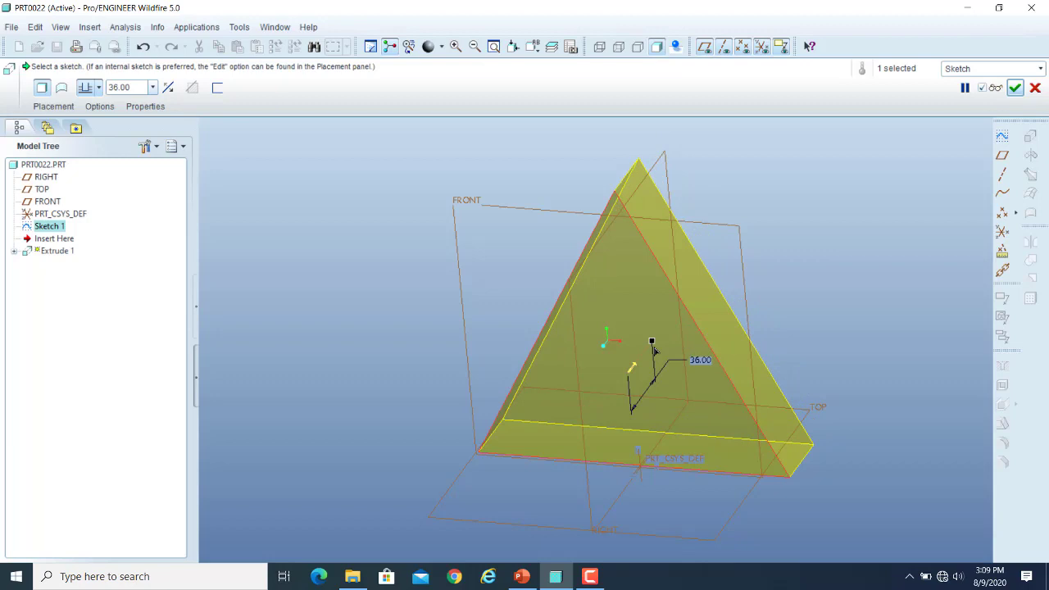
{"action": "left_click", "coordinate": [1014, 89]}
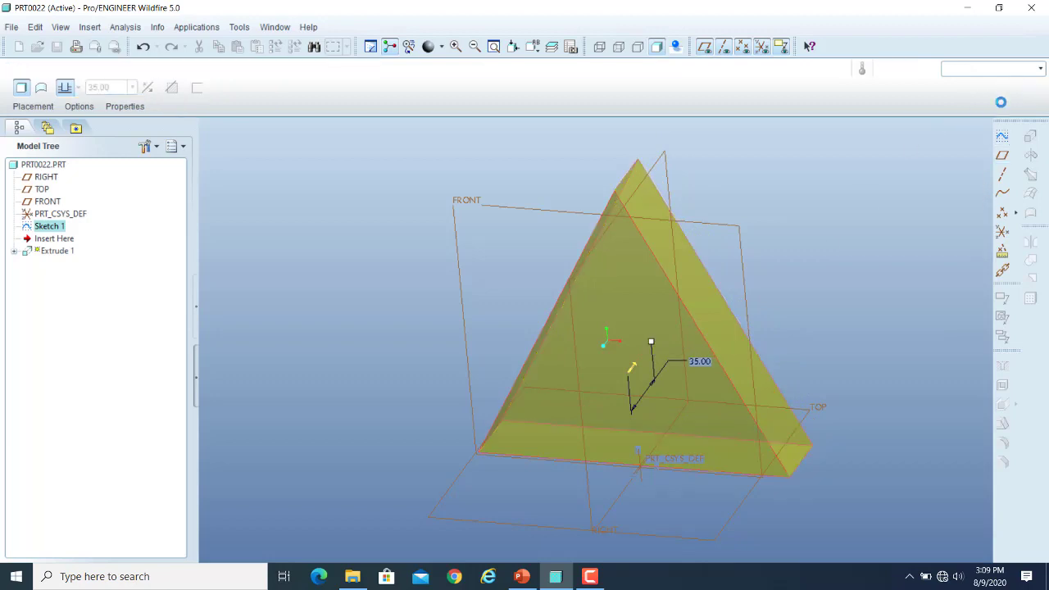
{"action": "left_click", "coordinate": [840, 276]}
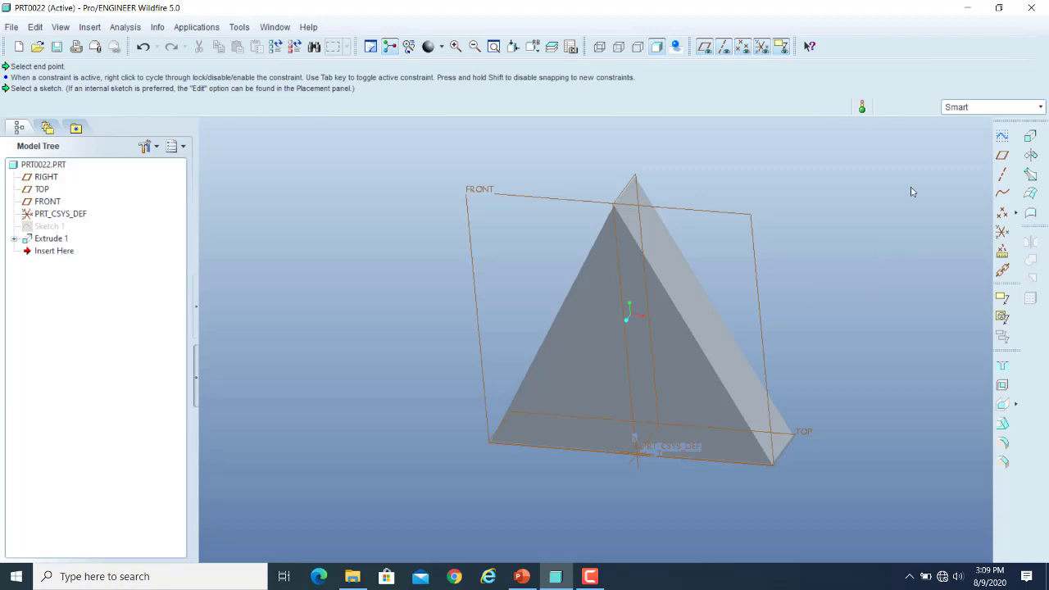
Start a new sketch on the FRONT datum plane with the RIGHT plane as reference and Top orientation.
{"action": "left_click", "coordinate": [1003, 137]}
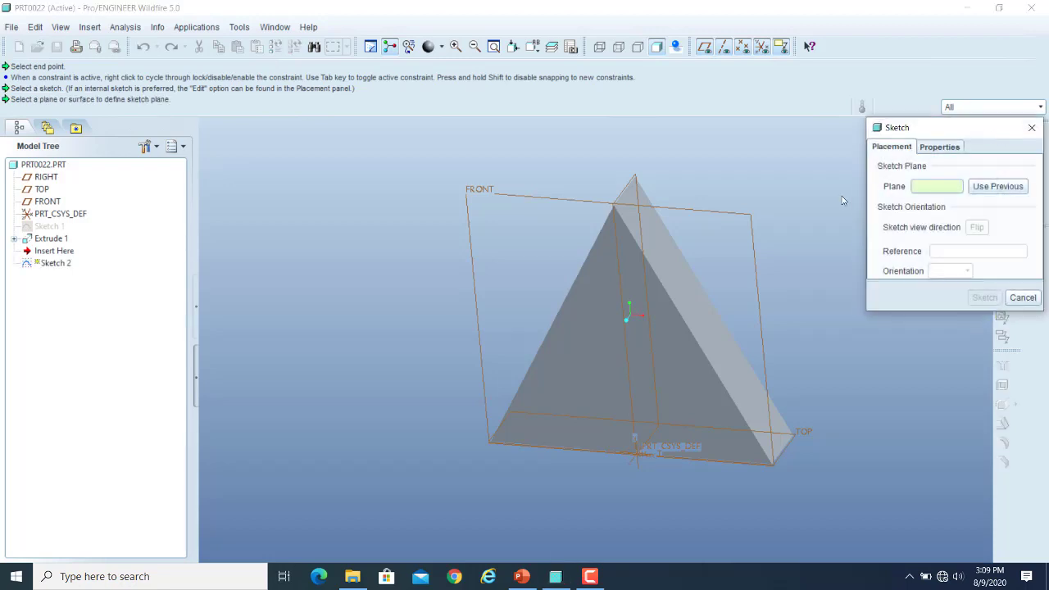
{"action": "left_click", "coordinate": [483, 193]}
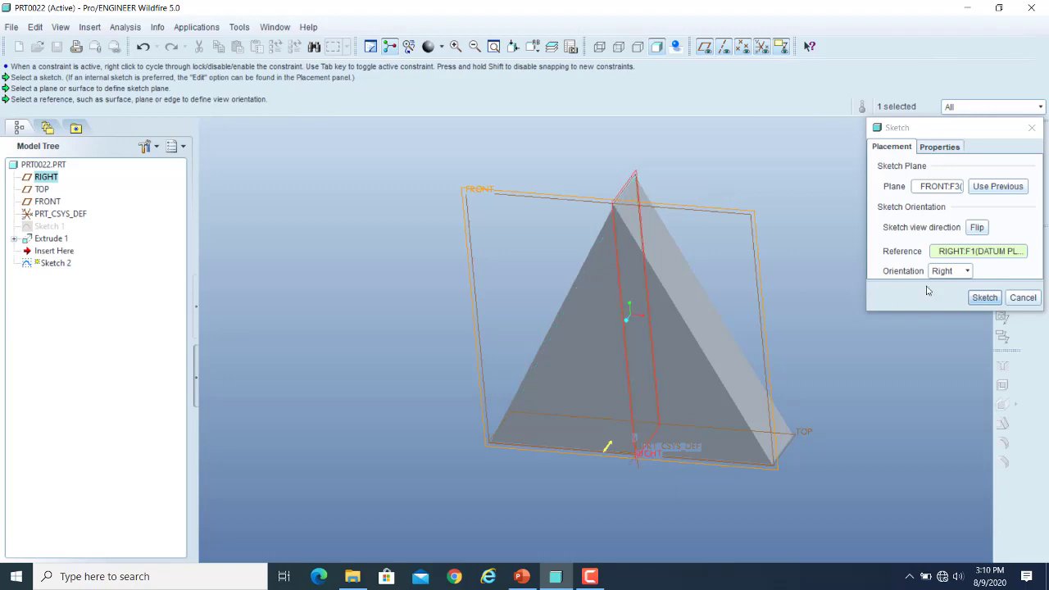
{"action": "left_click", "coordinate": [965, 272]}
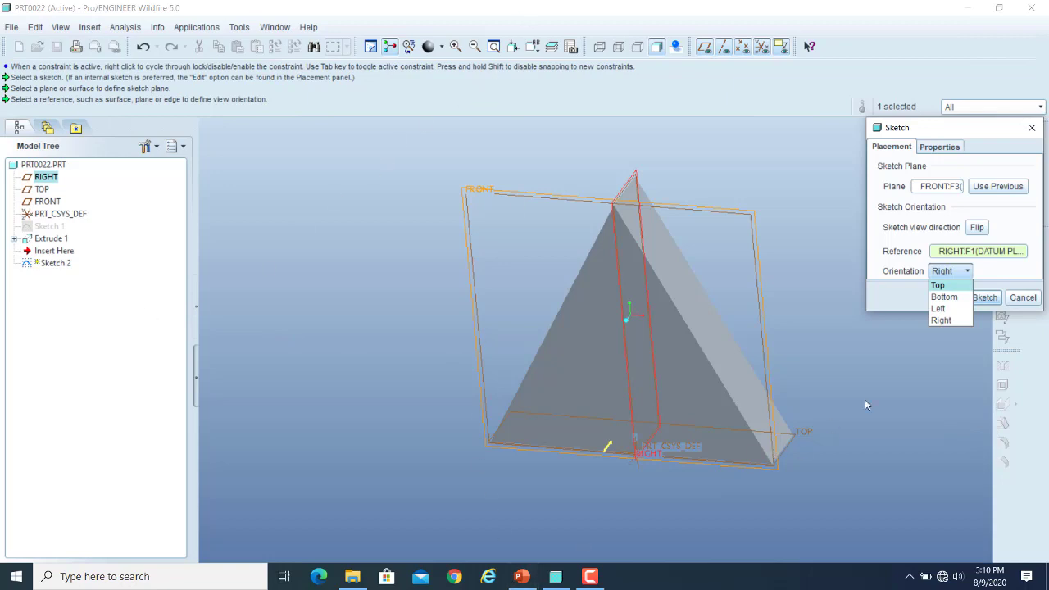
{"action": "left_click", "coordinate": [938, 286]}
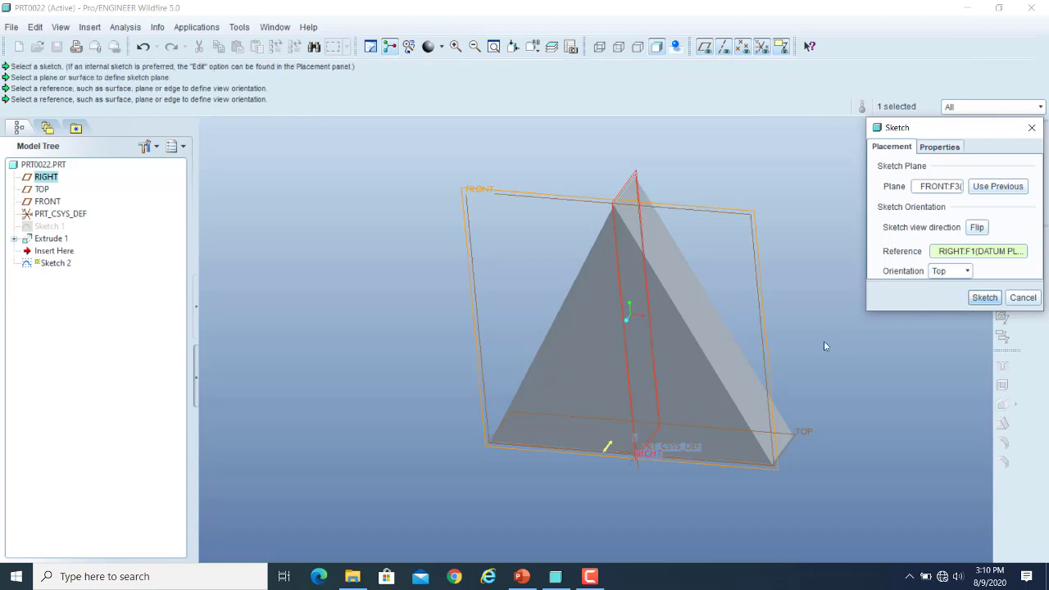
{"action": "left_click", "coordinate": [985, 299]}
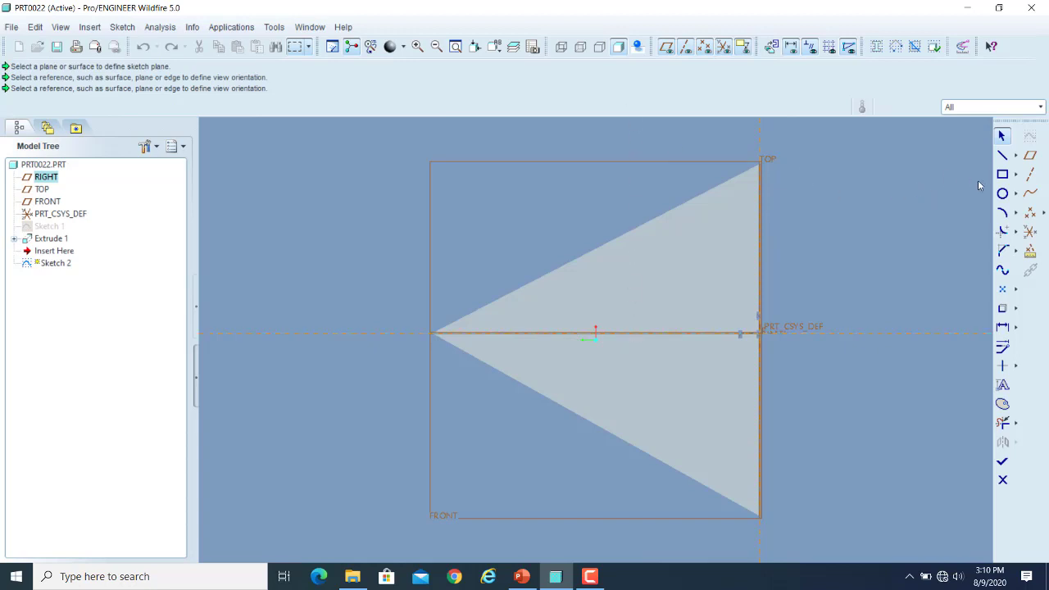
Sketch a narrow rectangle within the triangular face, one short side on the RIGHT plane reference, and finish the sketch.
{"action": "left_click", "coordinate": [1003, 174]}
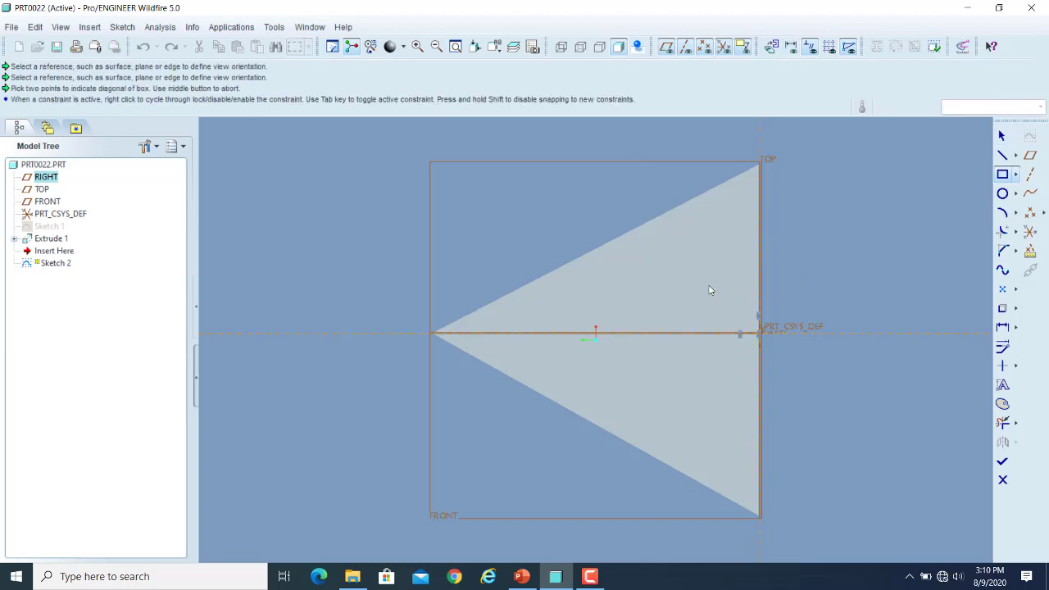
{"action": "left_click", "coordinate": [691, 237]}
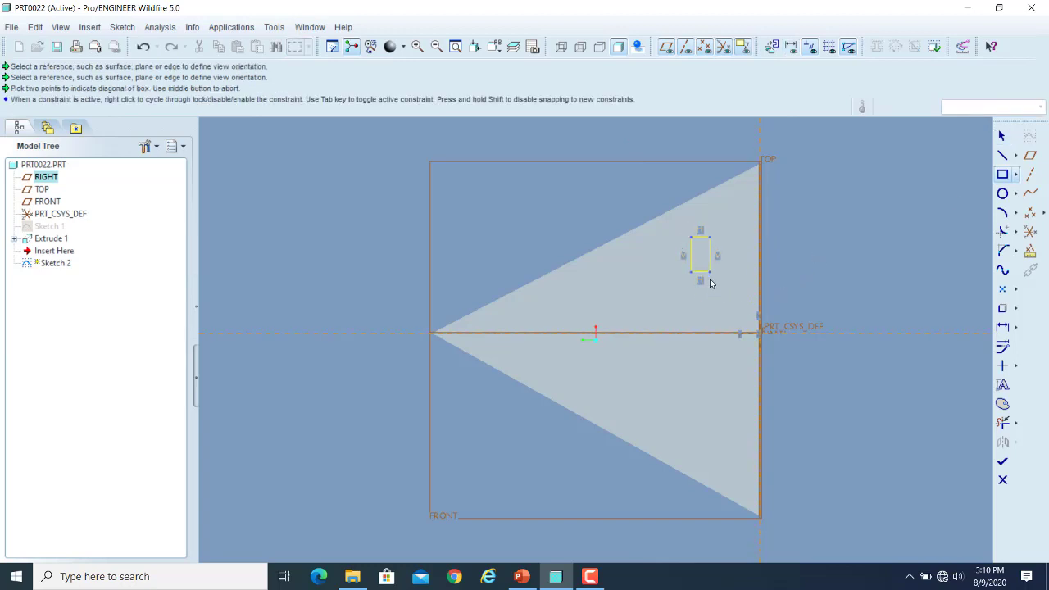
{"action": "left_click", "coordinate": [712, 331]}
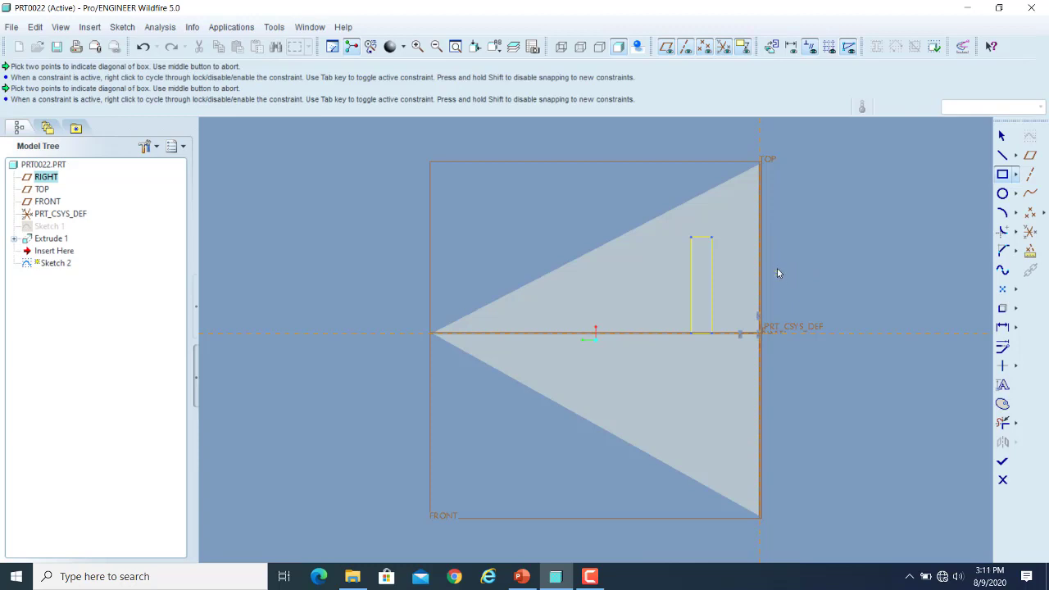
{"action": "left_click", "coordinate": [701, 240]}
{"action": "left_click", "coordinate": [1005, 465]}
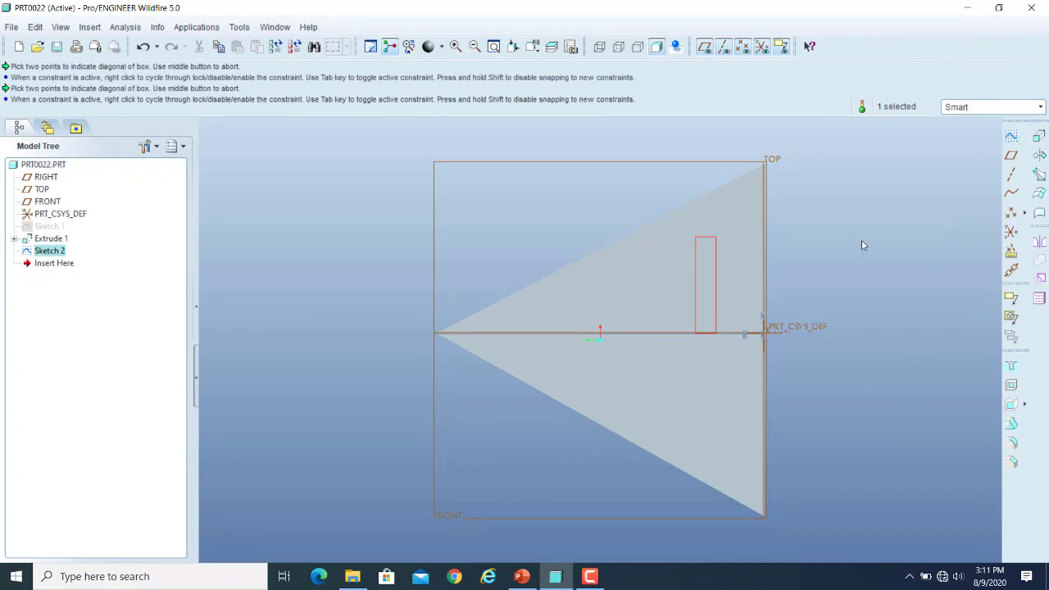
Deselect the rectangle sketch and view the part in its Standard Orientation.
{"action": "middle_click_drag", "start_coordinate": [858, 214], "coordinate": [870, 235]}
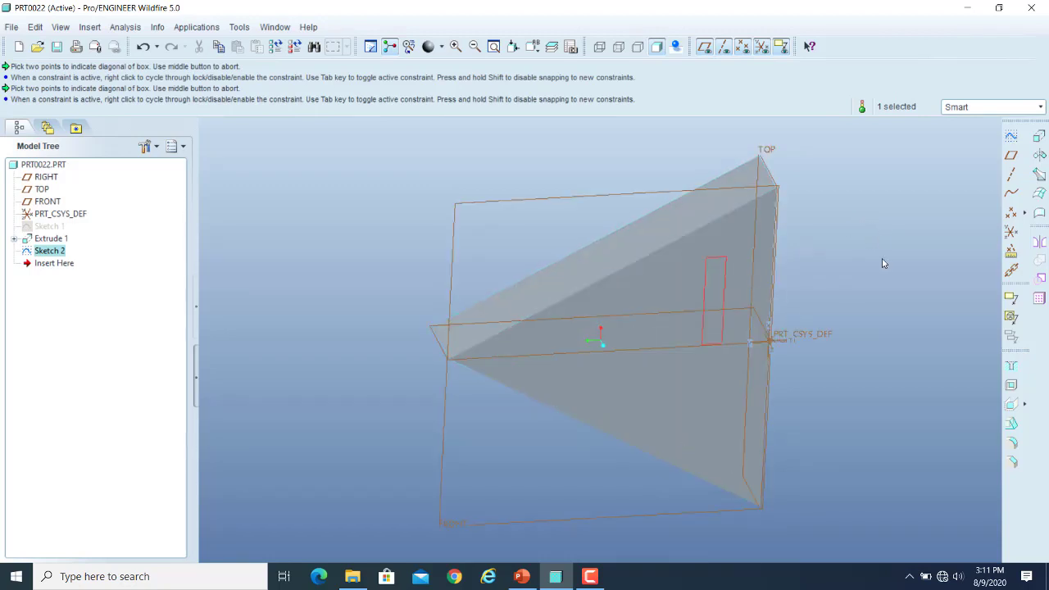
{"action": "left_click", "coordinate": [914, 186]}
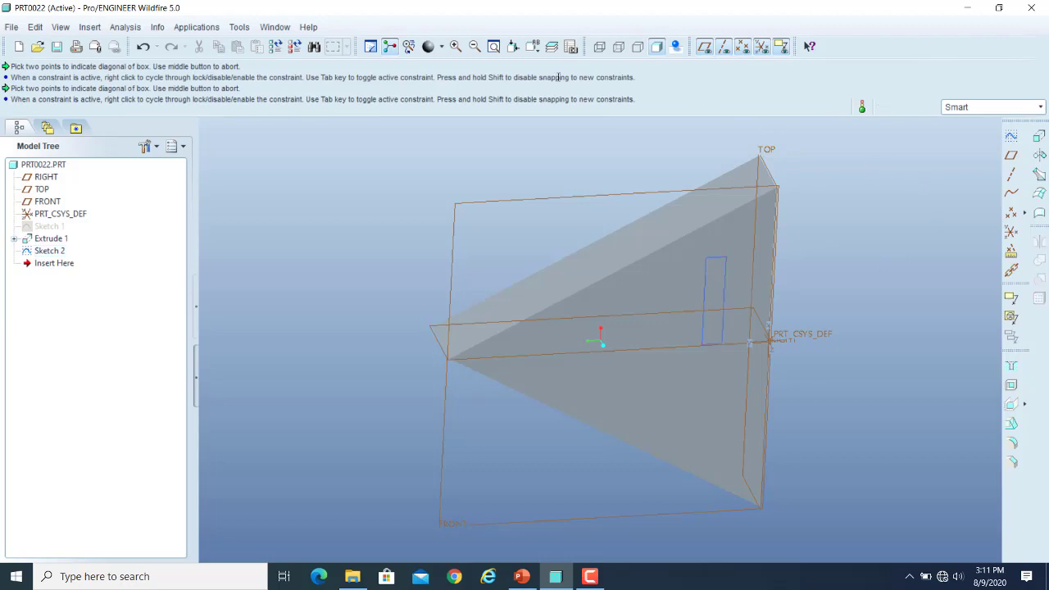
{"action": "left_click", "coordinate": [532, 47]}
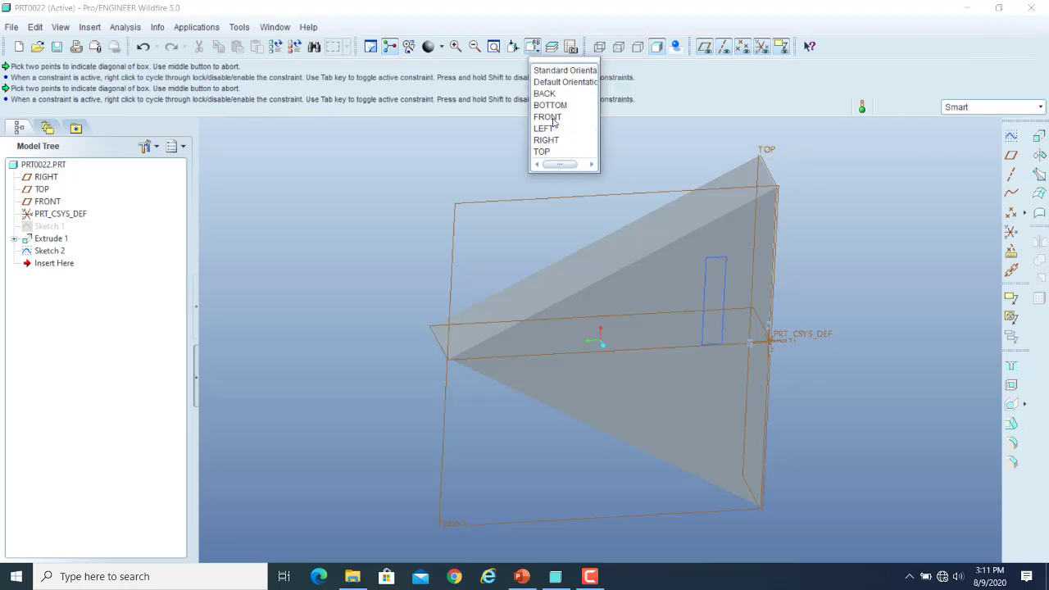
{"action": "left_click", "coordinate": [564, 72]}
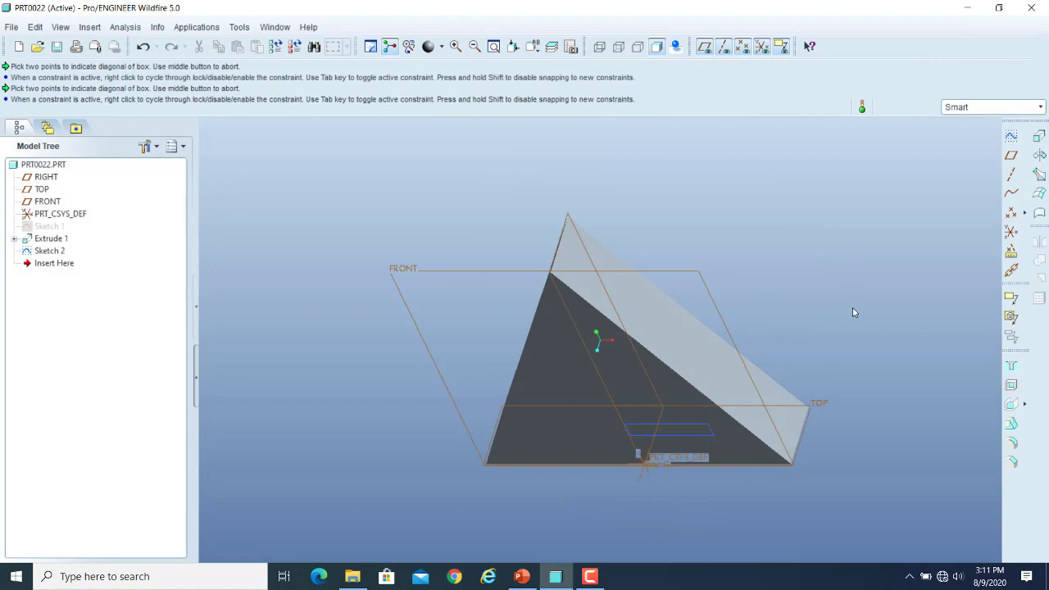
{"action": "mouse_move", "coordinate": [796, 304]}
{"action": "middle_mouse_down"}
{"action": "mouse_move", "coordinate": [800, 265]}
{"action": "mouse_move", "coordinate": [787, 286]}
{"action": "mouse_move", "coordinate": [806, 293]}
{"action": "middle_mouse_up"}
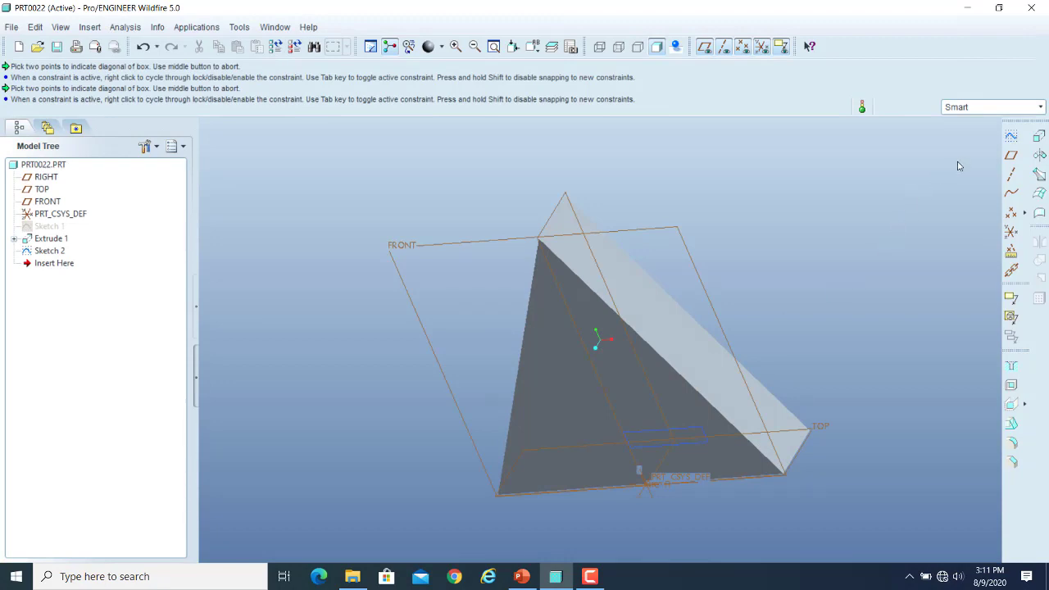
Start another sketch on the FRONT datum plane with the RIGHT plane as reference and Left orientation.
{"action": "left_click", "coordinate": [1011, 136]}
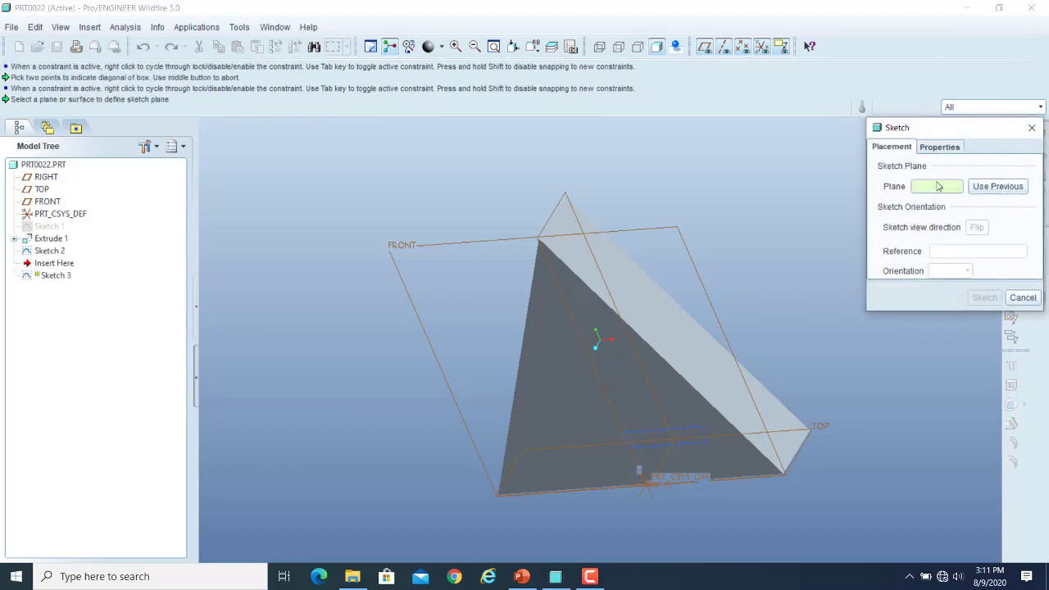
{"action": "left_click", "coordinate": [395, 248]}
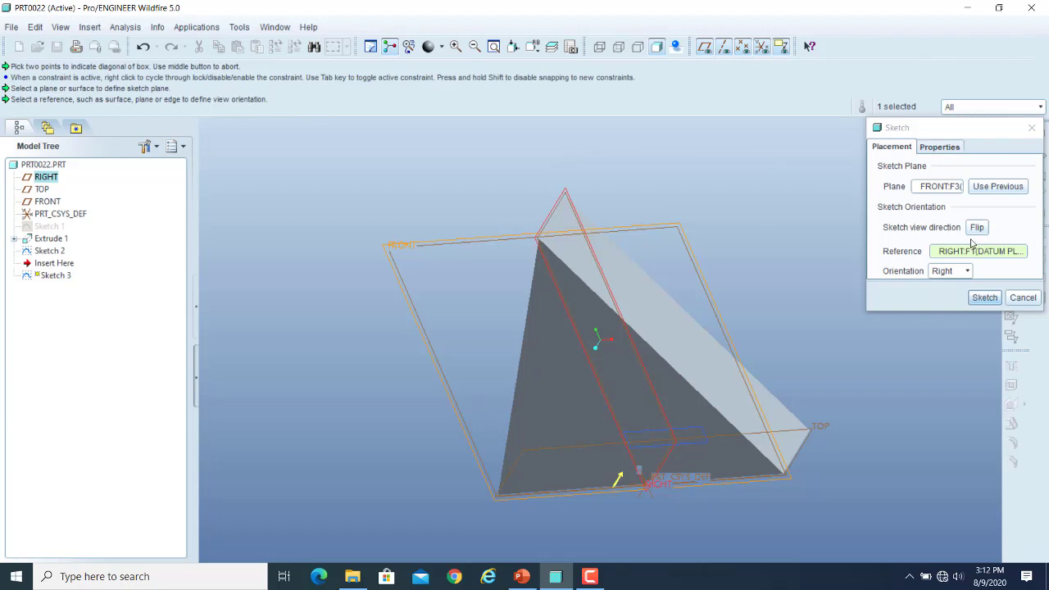
{"action": "left_click", "coordinate": [967, 271]}
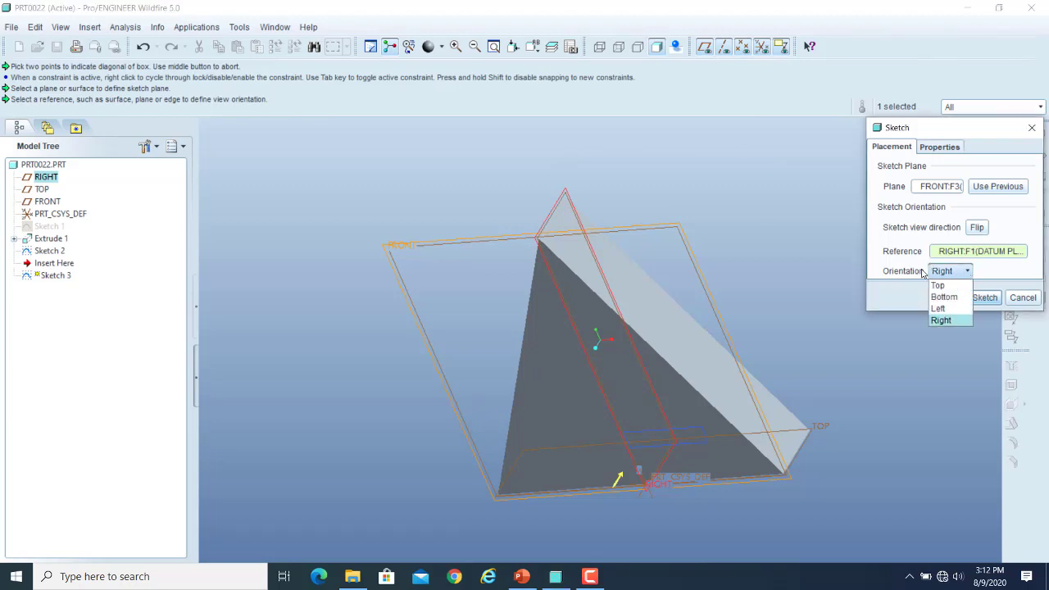
{"action": "left_click", "coordinate": [938, 309]}
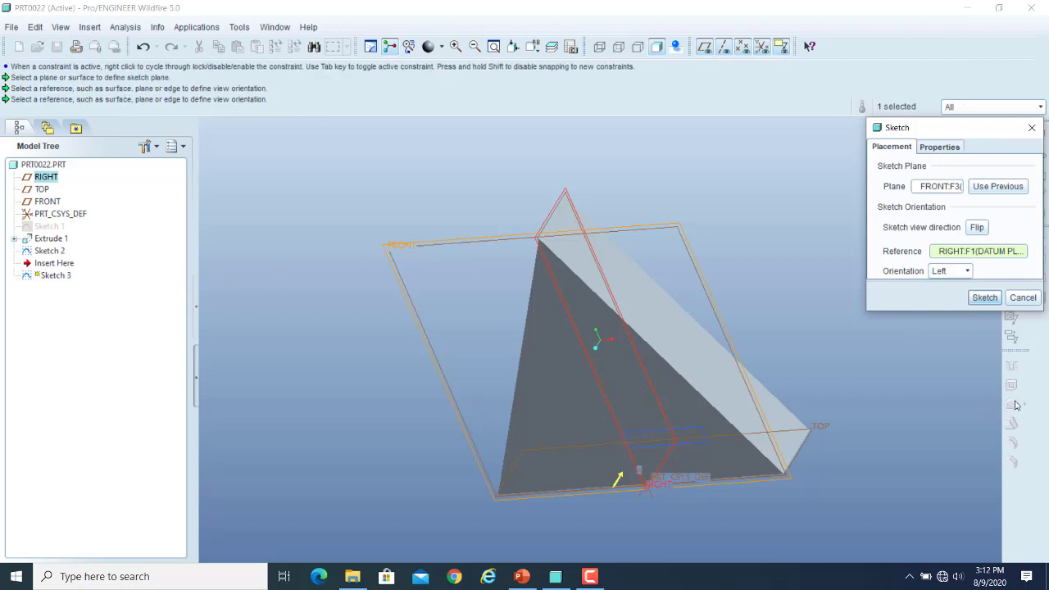
{"action": "left_click", "coordinate": [984, 298]}
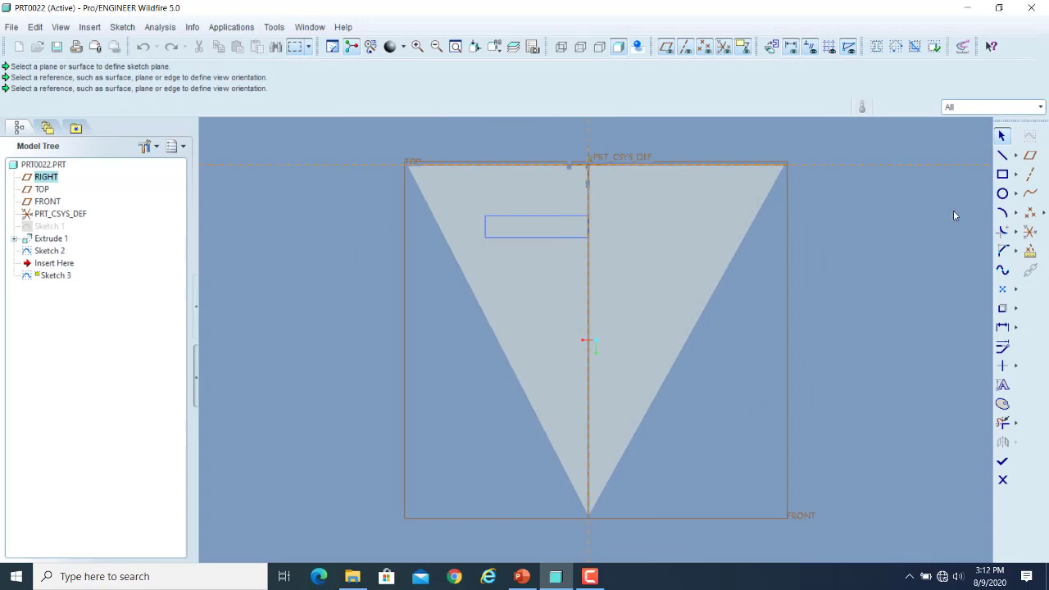
Sketch a narrow vertical rectangle within the triangular face, to the right of the RIGHT plane reference, and finish the sketch.
{"action": "left_click", "coordinate": [1003, 174]}
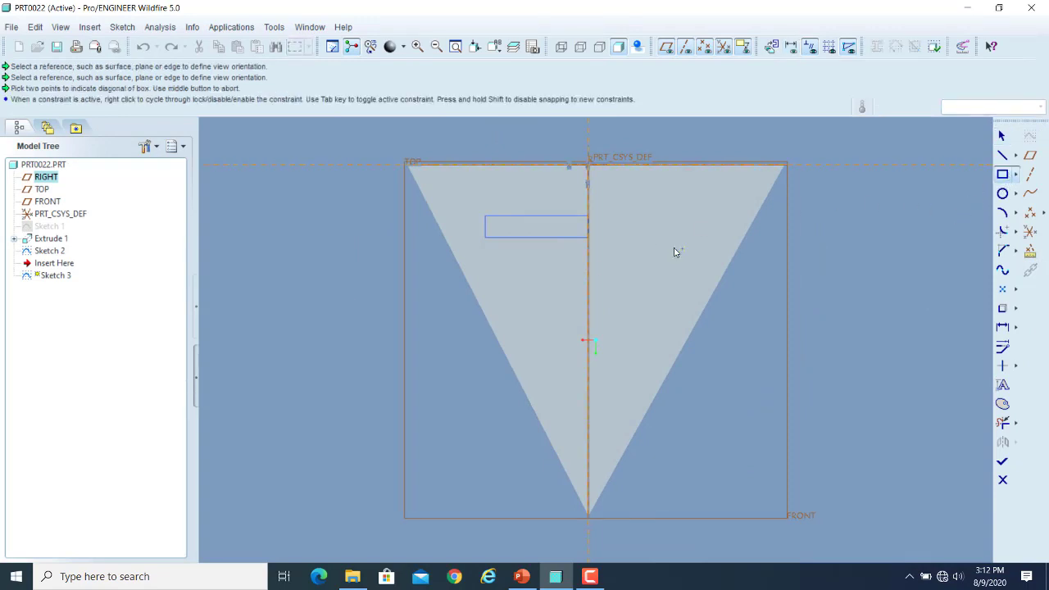
{"action": "left_click", "coordinate": [638, 175]}
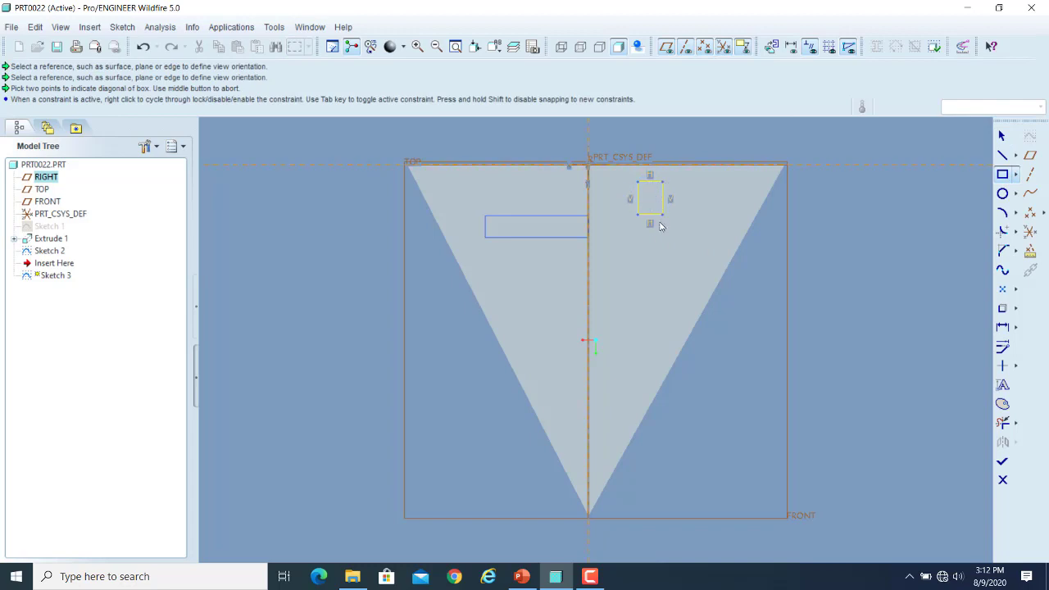
{"action": "left_click", "coordinate": [658, 287]}
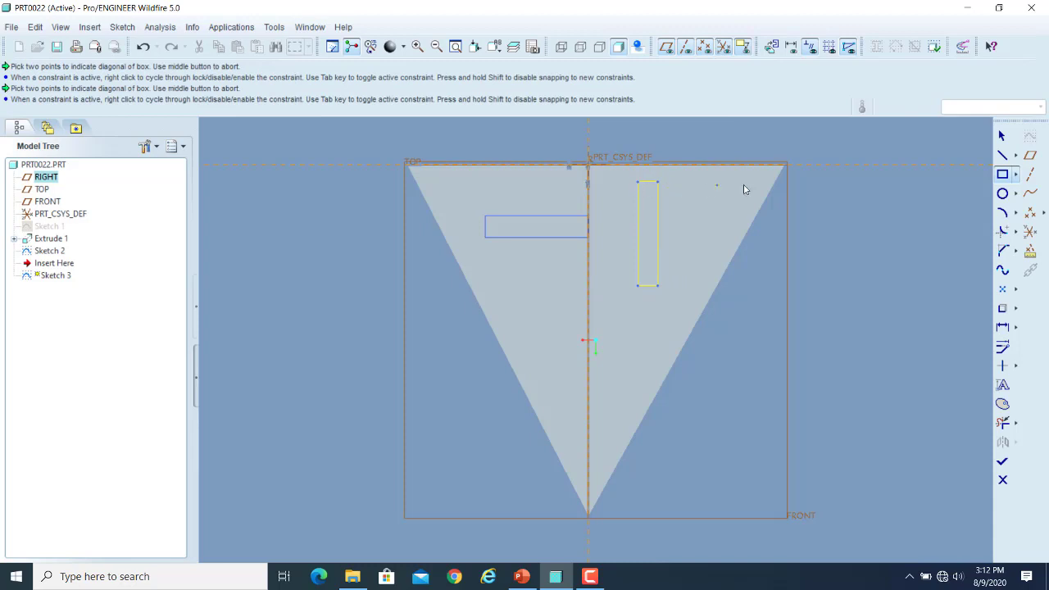
{"action": "left_click", "coordinate": [1002, 464]}
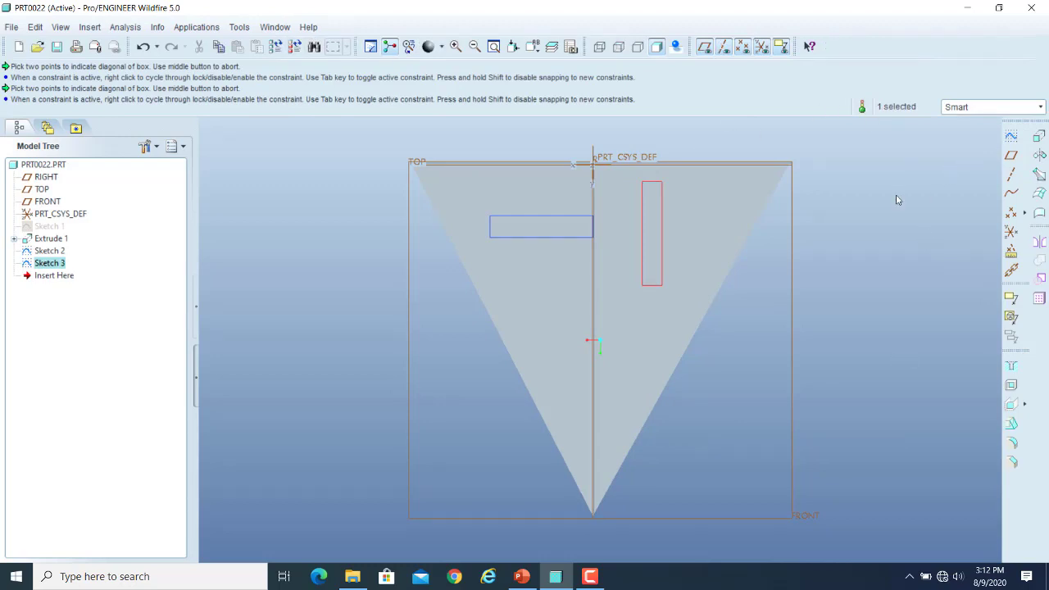
View the part in the Standard, FRONT and RIGHT orientations, then orbit it to compare how the two rectangle sketches lie.
{"action": "left_click", "coordinate": [531, 46]}
{"action": "left_click", "coordinate": [582, 76]}
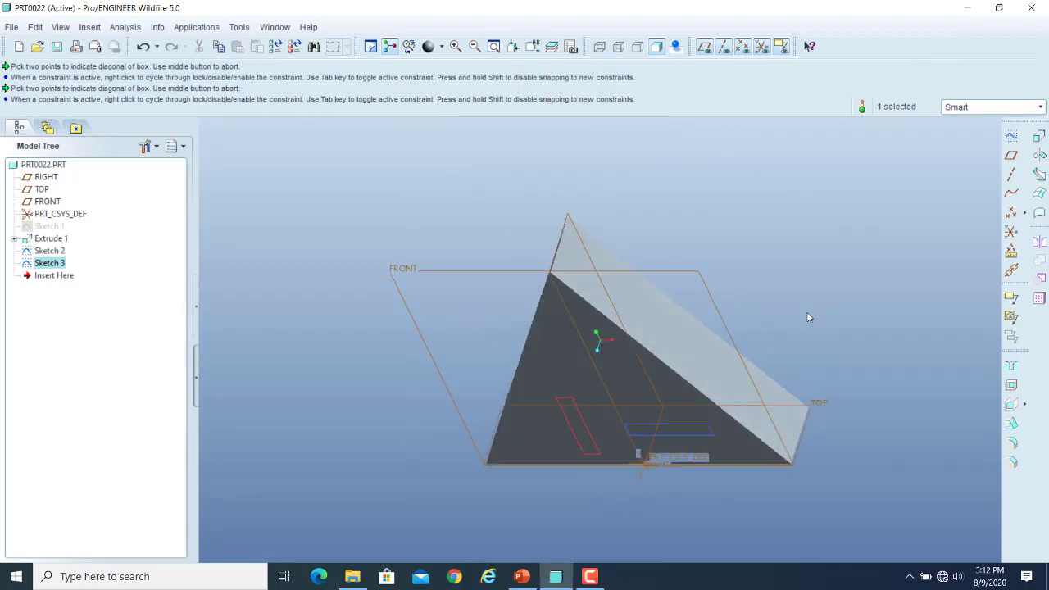
{"action": "left_click", "coordinate": [532, 46]}
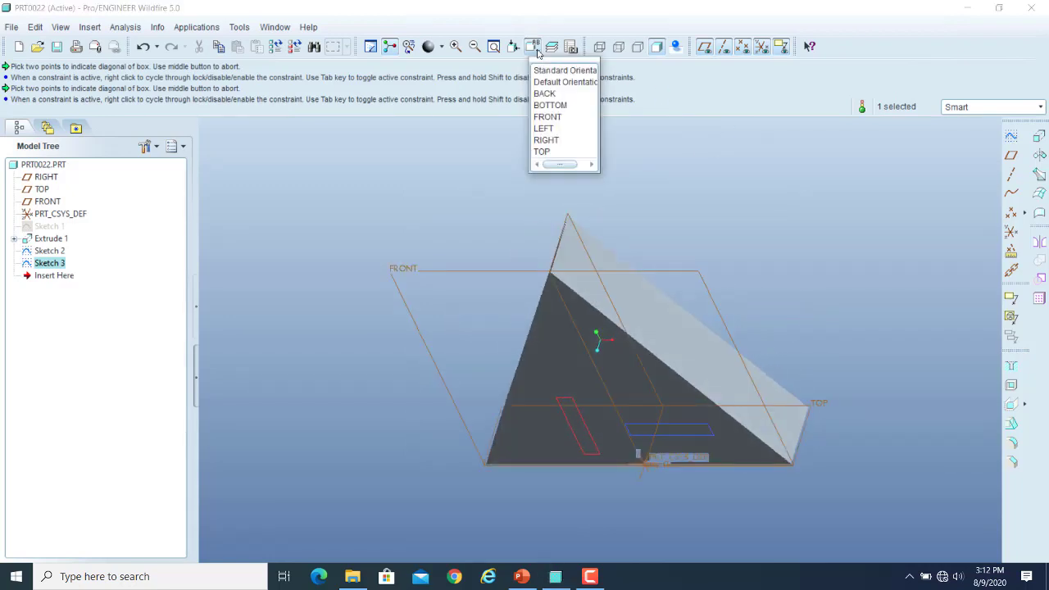
{"action": "left_click", "coordinate": [547, 118]}
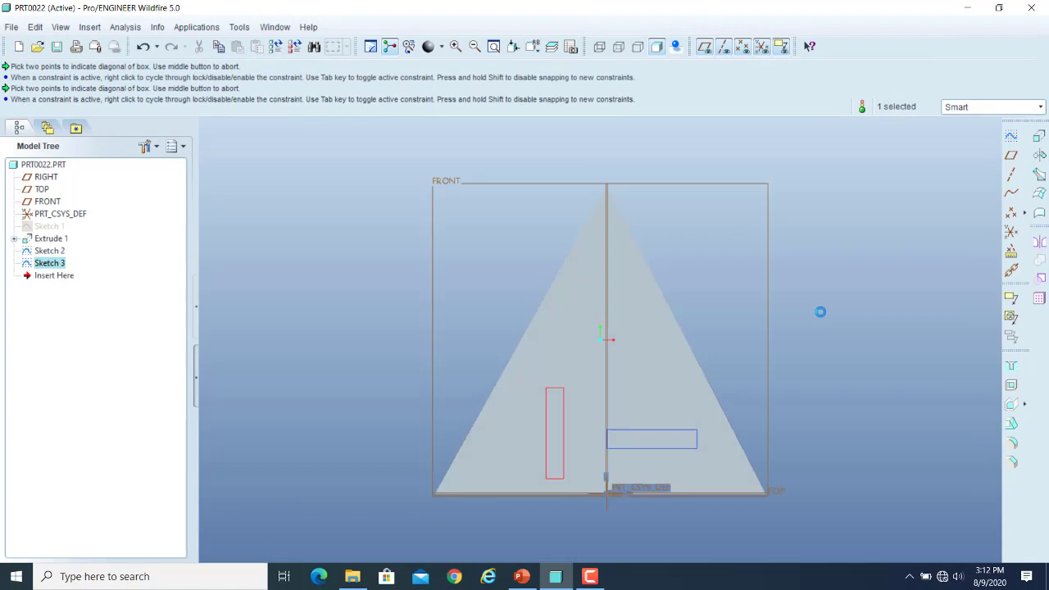
{"action": "left_click", "coordinate": [662, 380]}
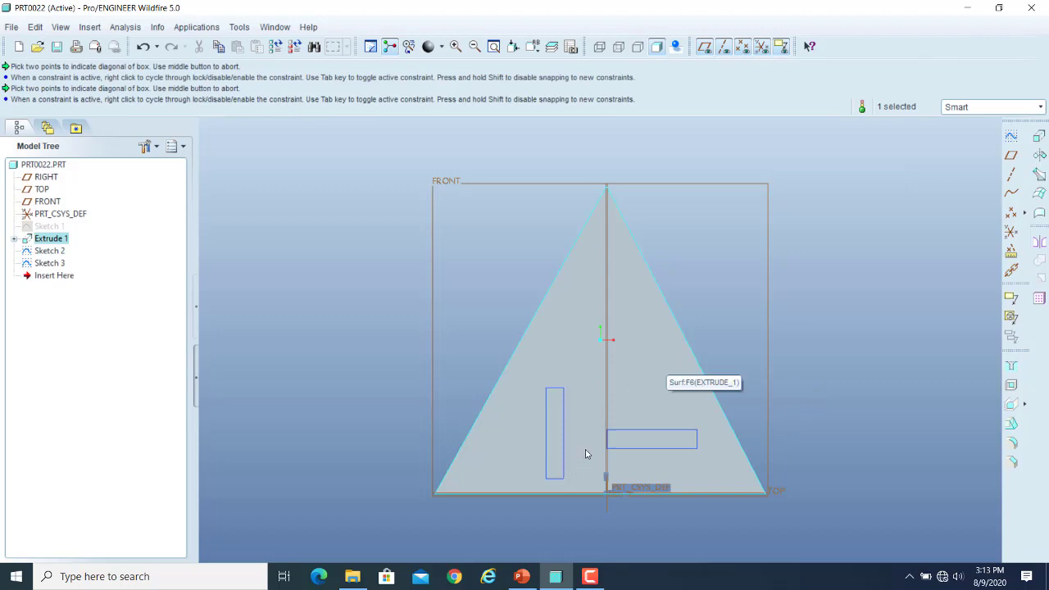
{"action": "left_click", "coordinate": [537, 52]}
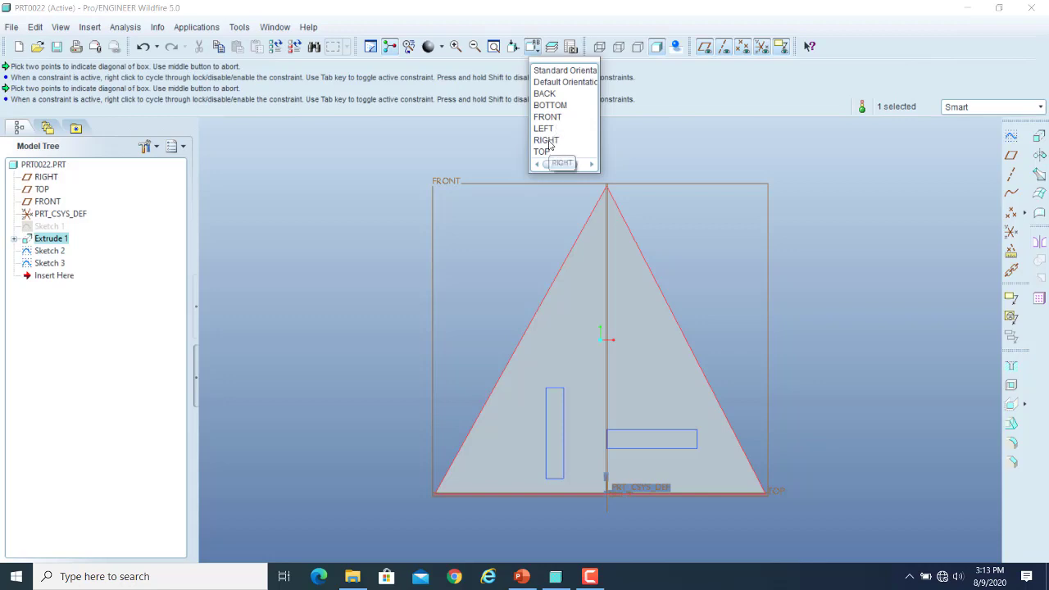
{"action": "left_click", "coordinate": [547, 140]}
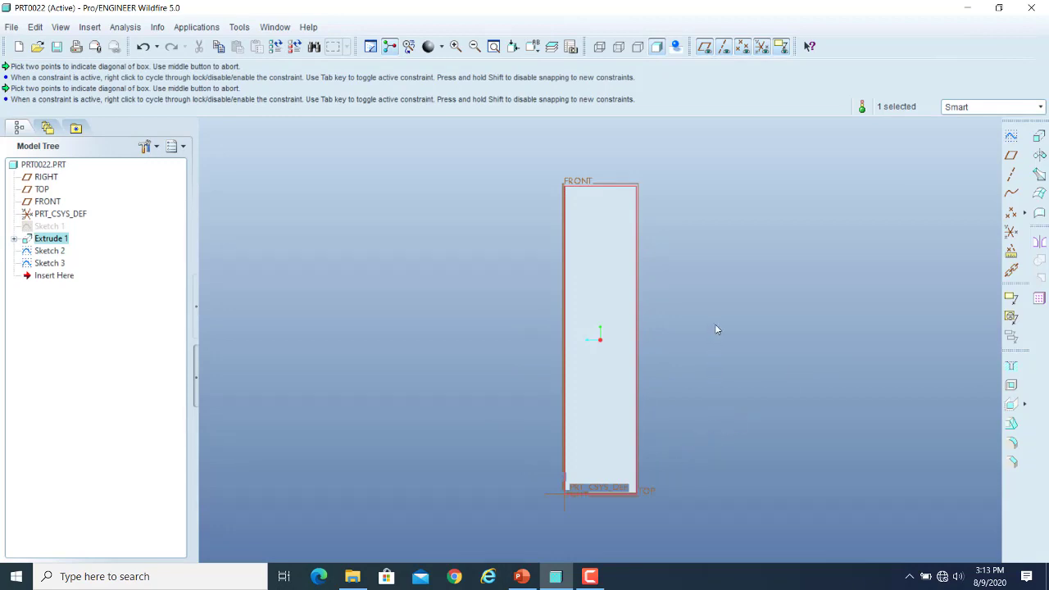
{"action": "mouse_move", "coordinate": [717, 325]}
{"action": "middle_mouse_down"}
{"action": "mouse_move", "coordinate": [761, 340]}
{"action": "mouse_move", "coordinate": [790, 366]}
{"action": "middle_mouse_up"}
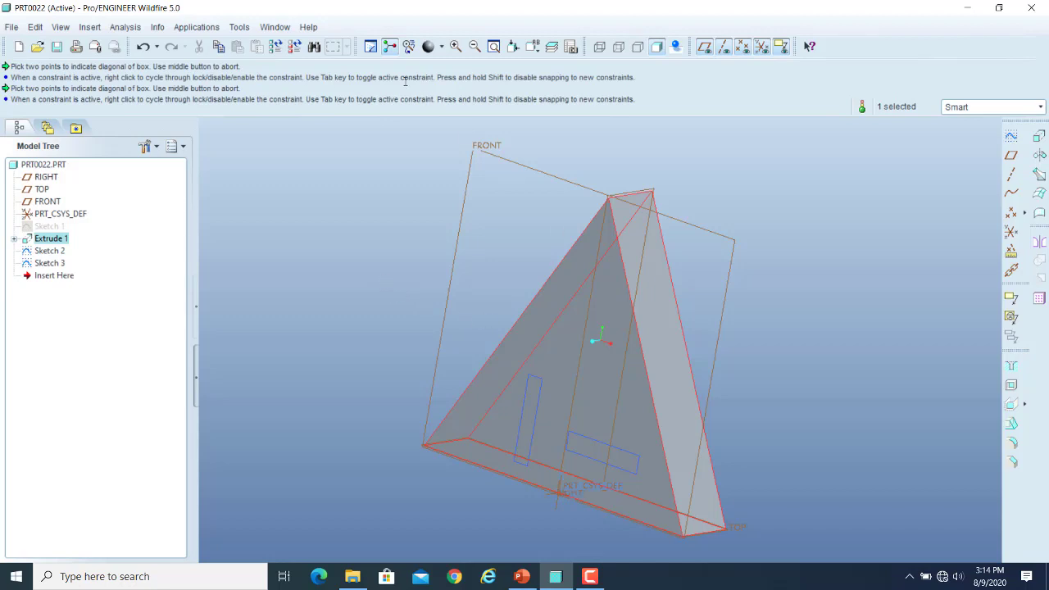
Create a new solid part named prt0023 using the default template.
{"action": "left_click", "coordinate": [12, 27]}
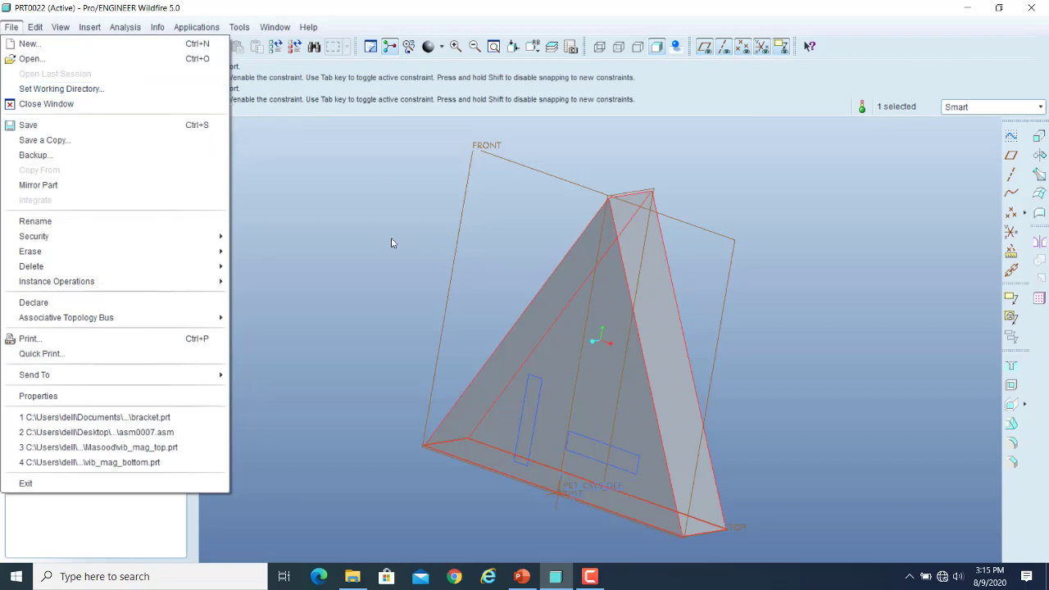
{"action": "left_click", "coordinate": [371, 216]}
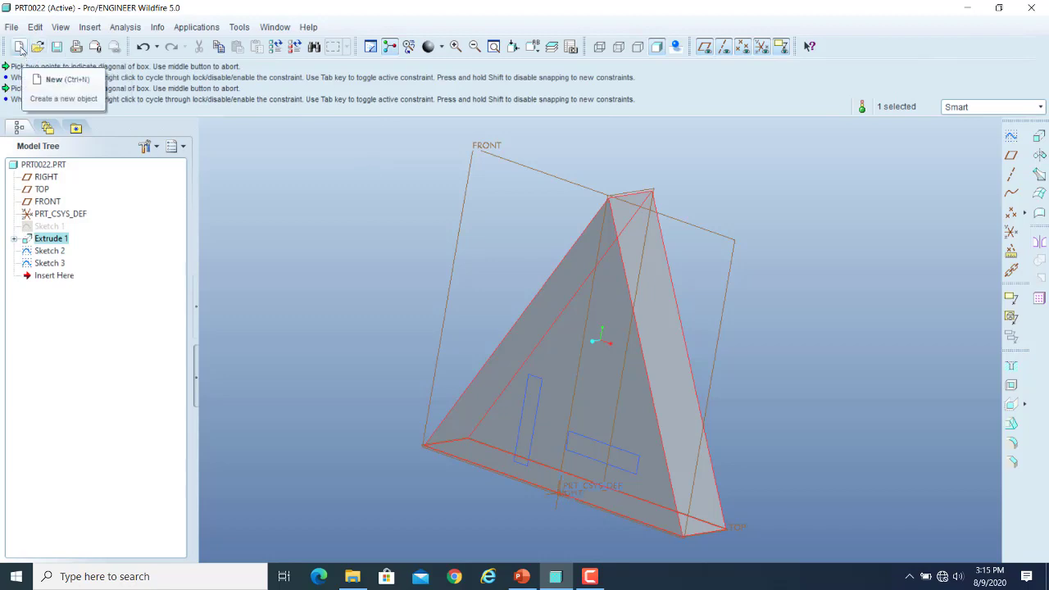
{"action": "left_click", "coordinate": [20, 48]}
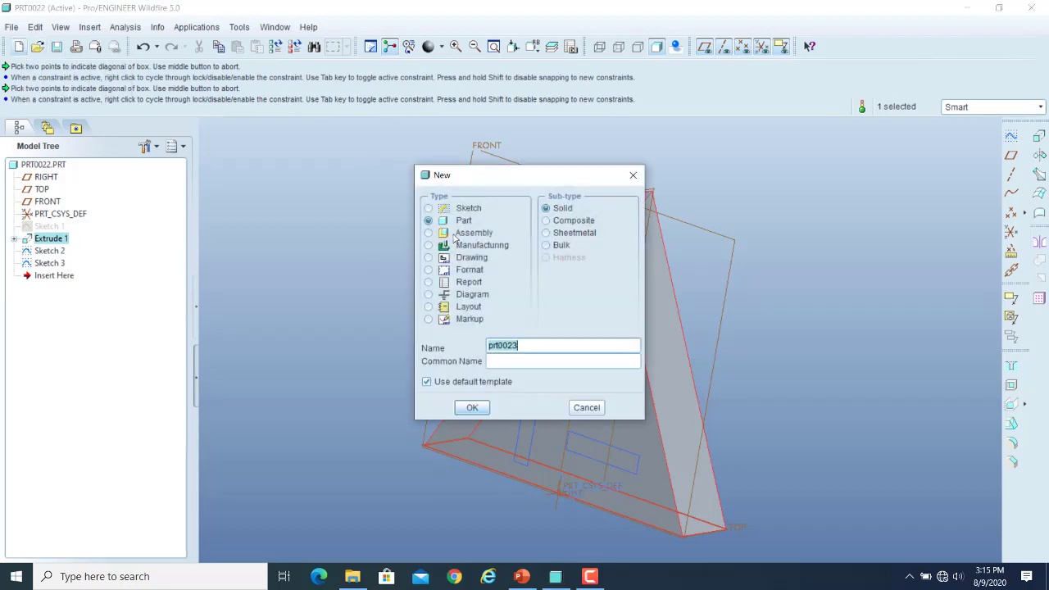
{"action": "left_click", "coordinate": [472, 408]}
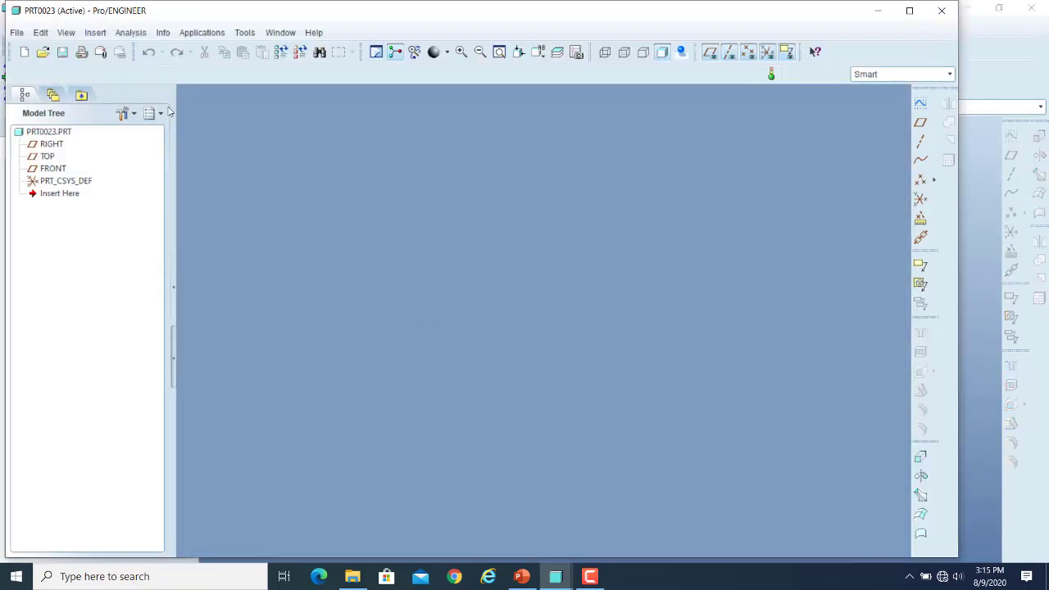
List the working directory's contents in the folder browser and close the new part's window.
{"action": "left_click", "coordinate": [54, 96]}
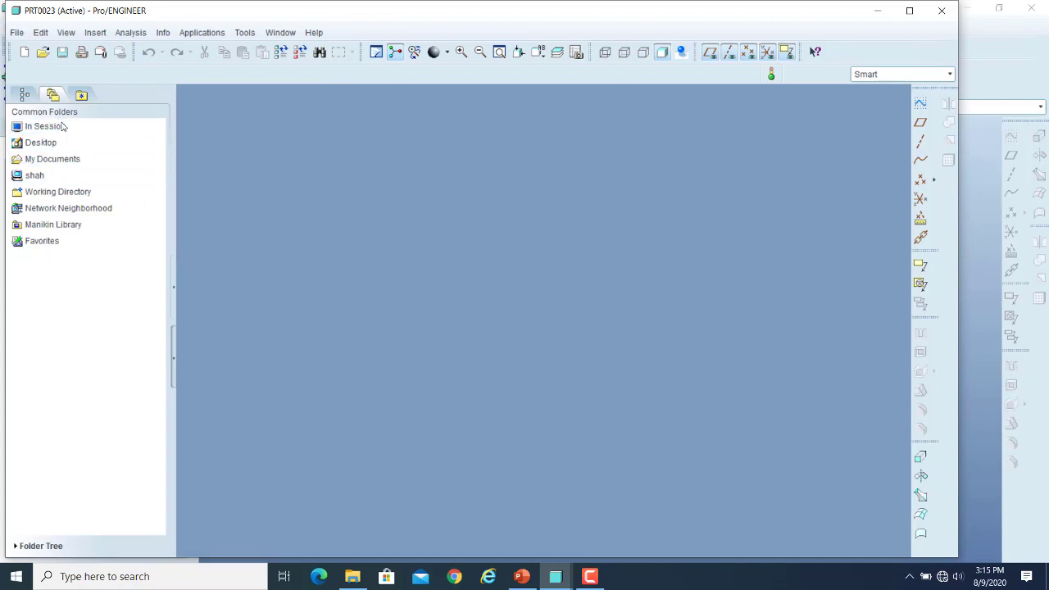
{"action": "left_click", "coordinate": [62, 194]}
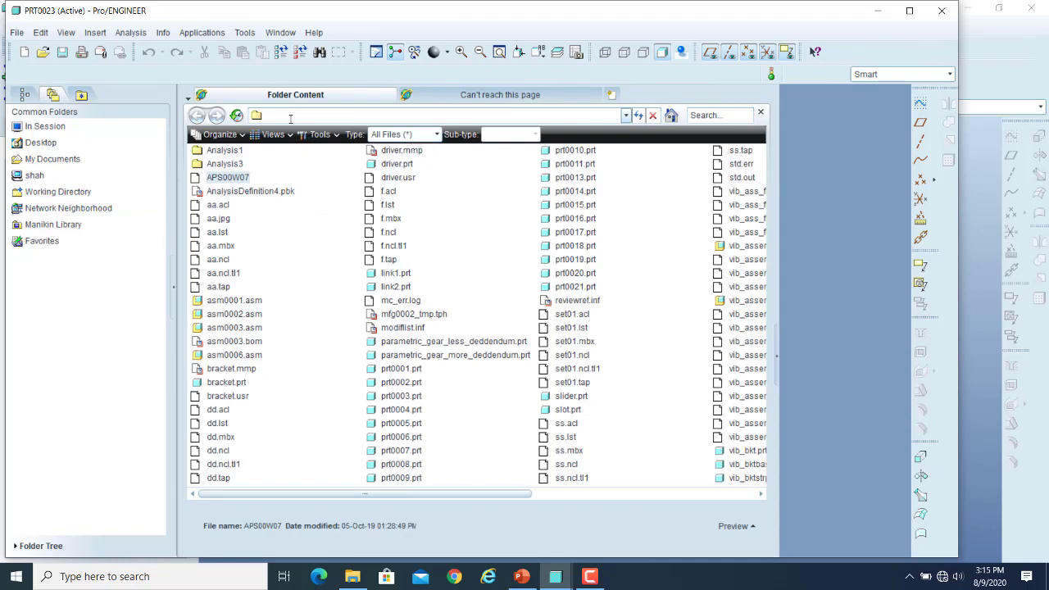
{"action": "left_click", "coordinate": [949, 11]}
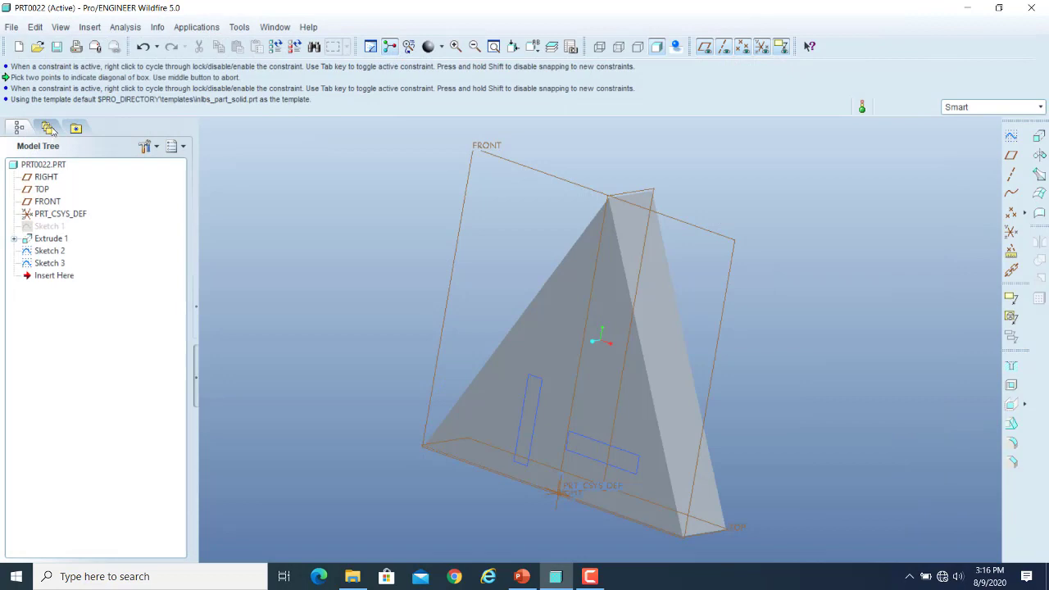
Browse the working directory, My Documents and the computer's drives from the common folders list.
{"action": "left_click", "coordinate": [49, 129]}
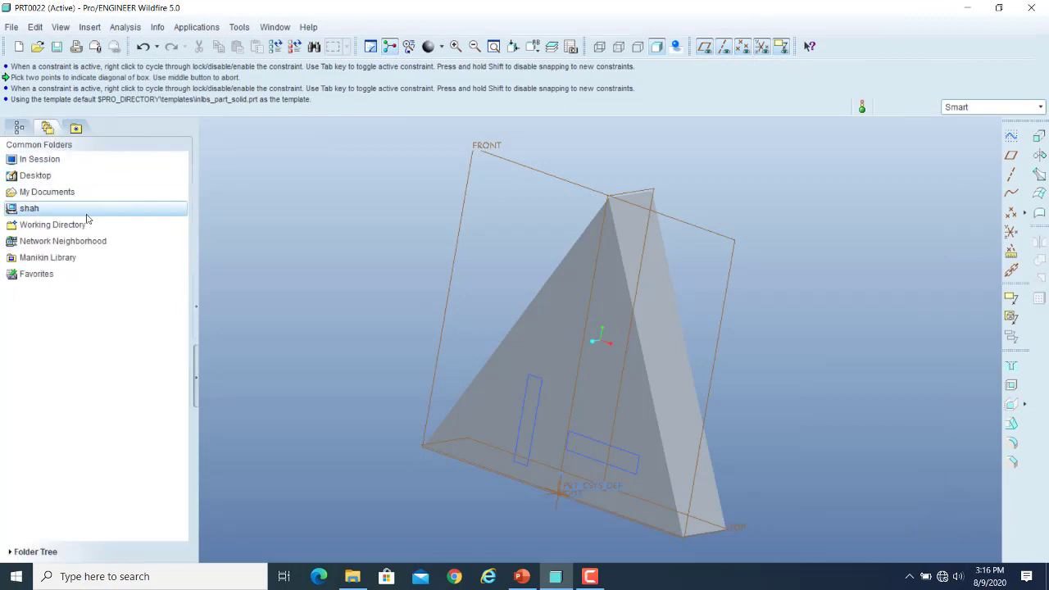
{"action": "left_click", "coordinate": [43, 226]}
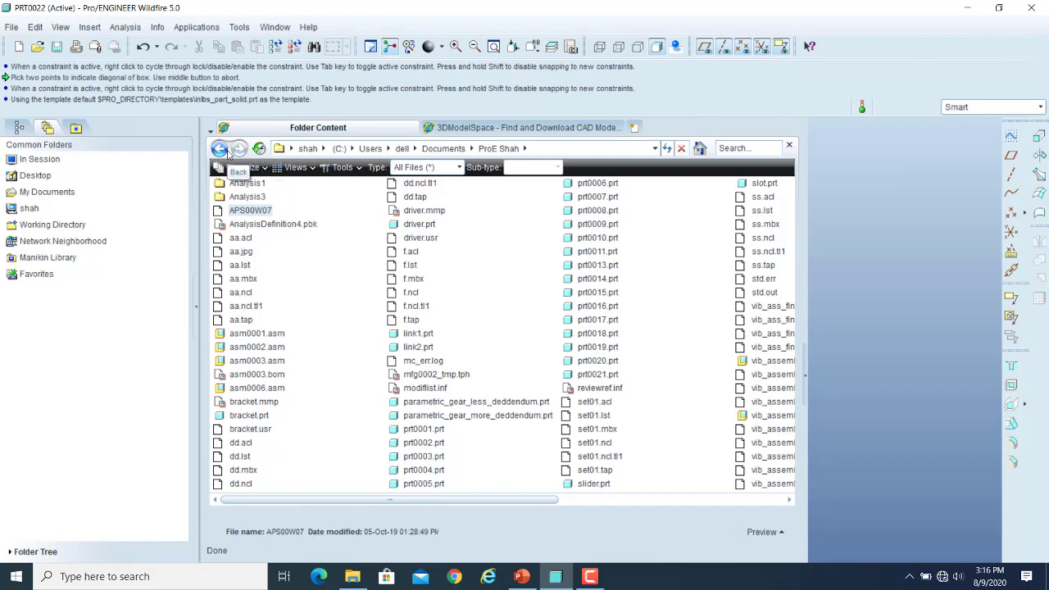
{"action": "left_click", "coordinate": [219, 149]}
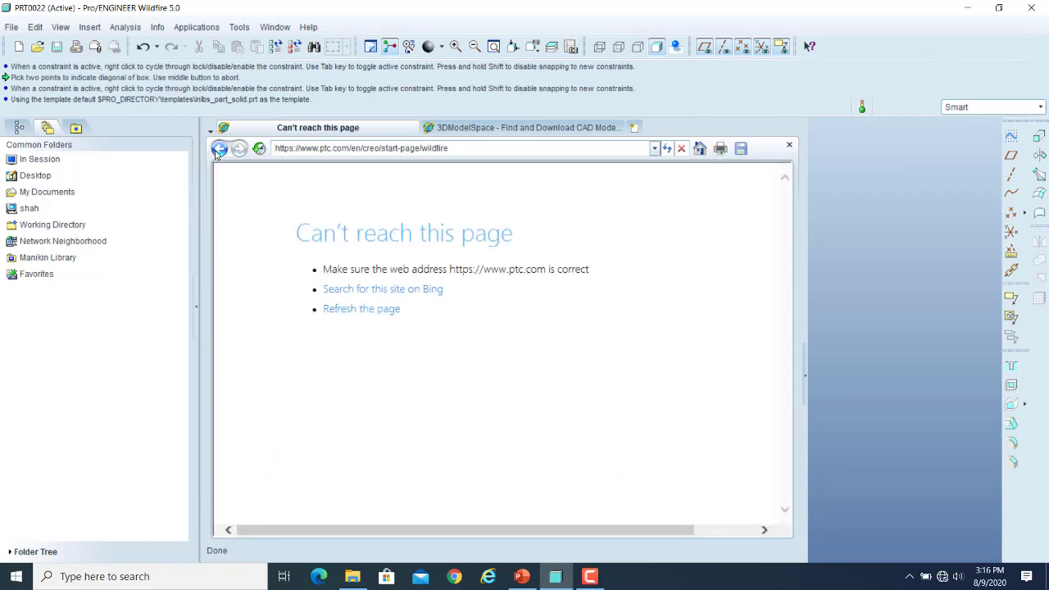
{"action": "left_click", "coordinate": [38, 194]}
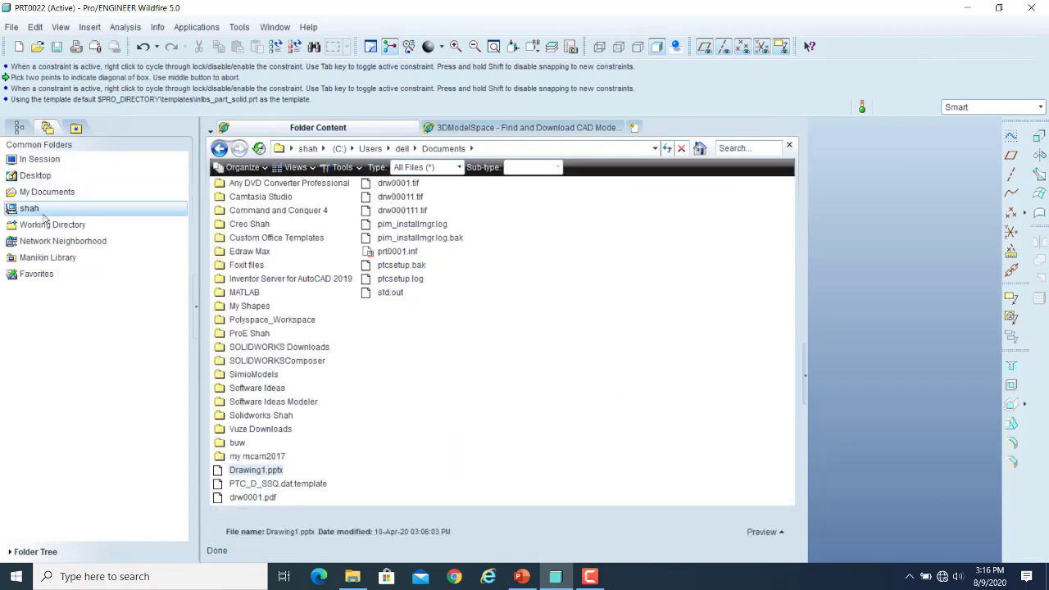
{"action": "left_click", "coordinate": [44, 212]}
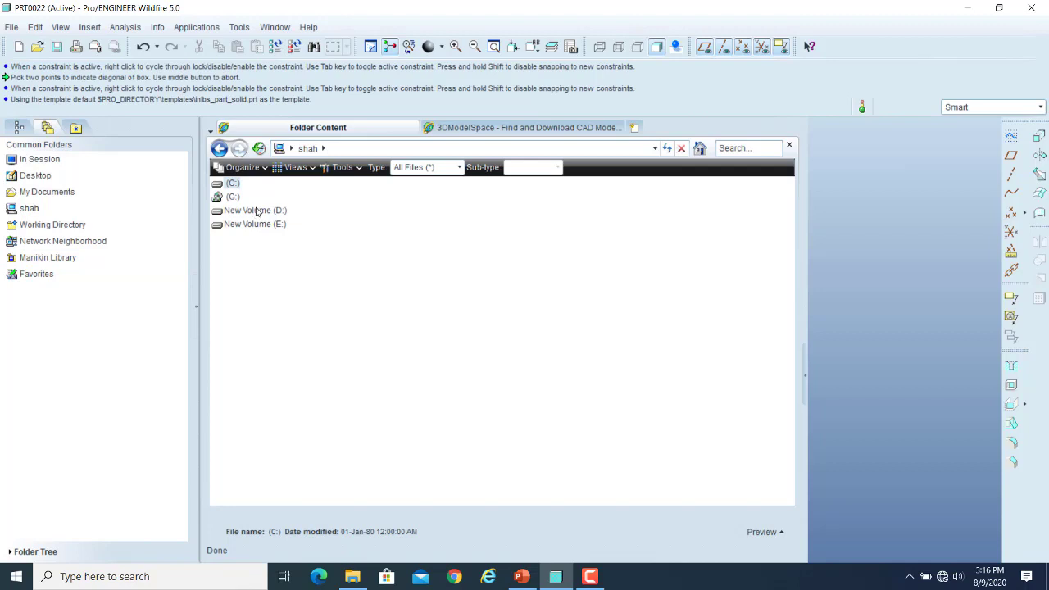
Return to the model tree and close the embedded browser so the part fills the graphics area.
{"action": "left_click", "coordinate": [19, 128]}
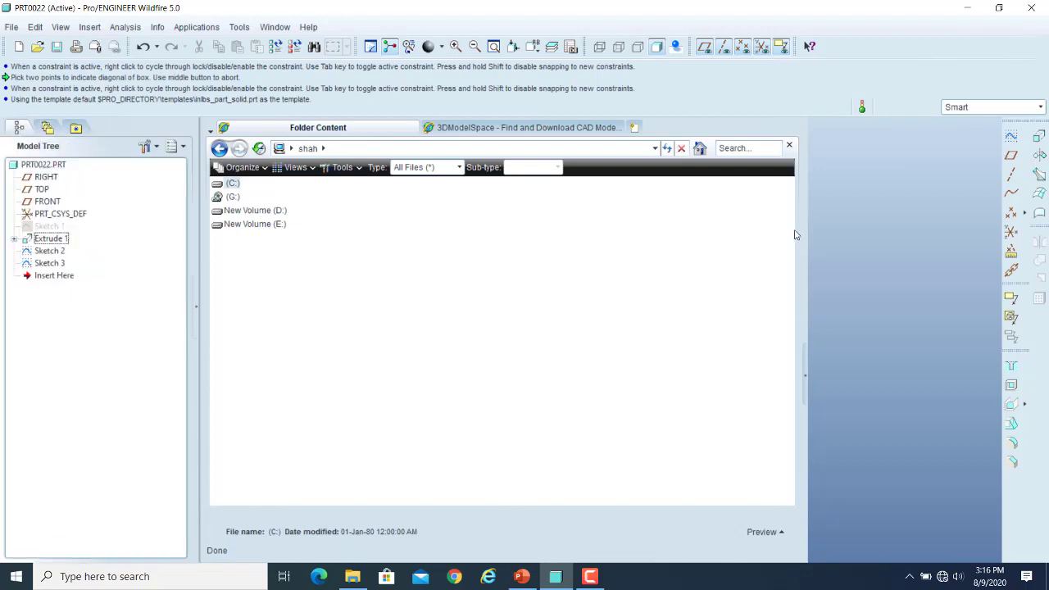
{"action": "left_click", "coordinate": [792, 147]}
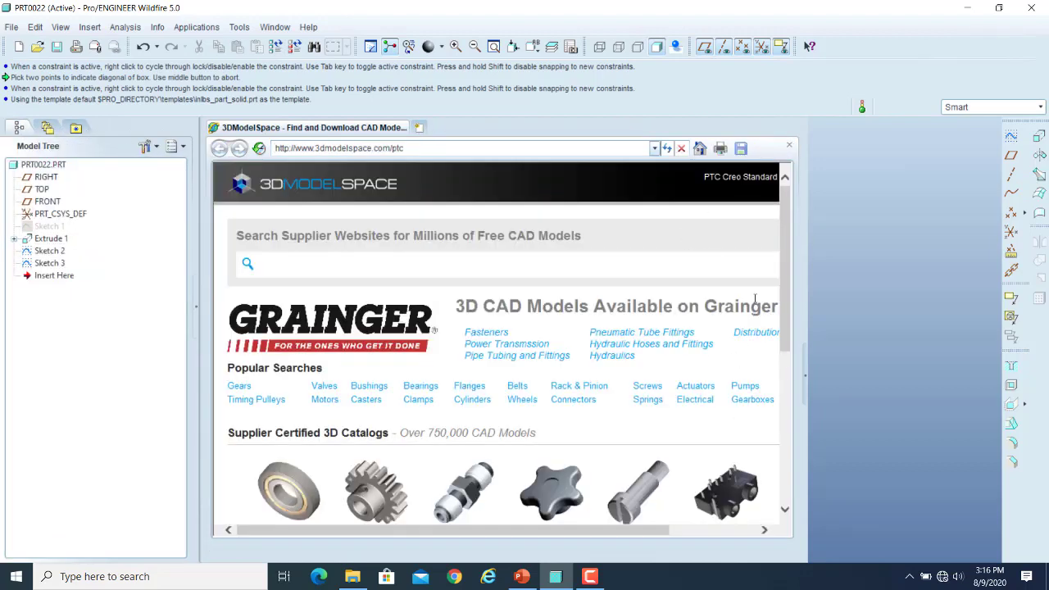
{"action": "left_click", "coordinate": [807, 377]}
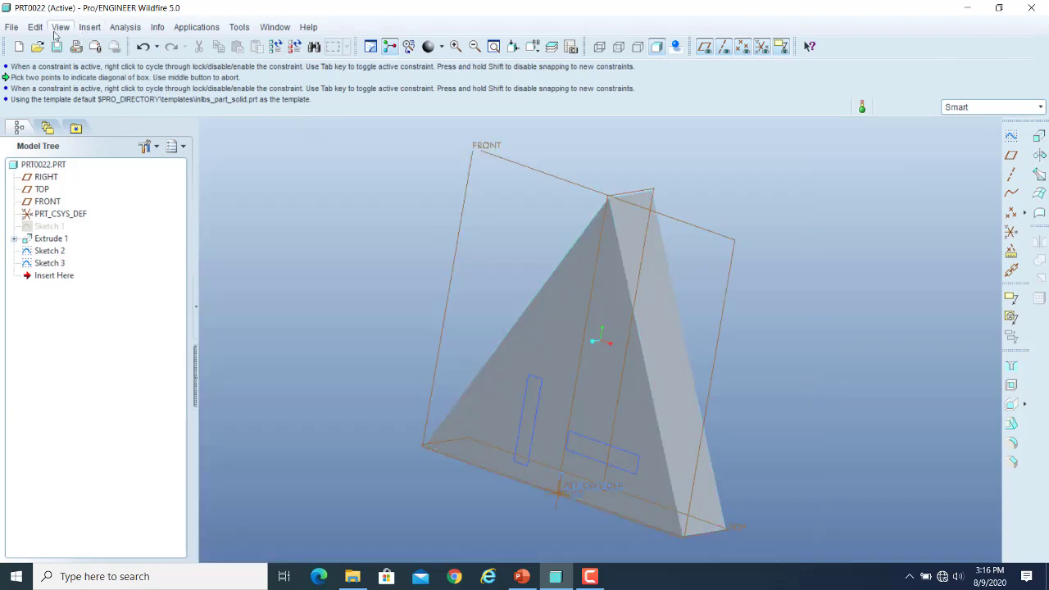
{"action": "left_click", "coordinate": [12, 29]}
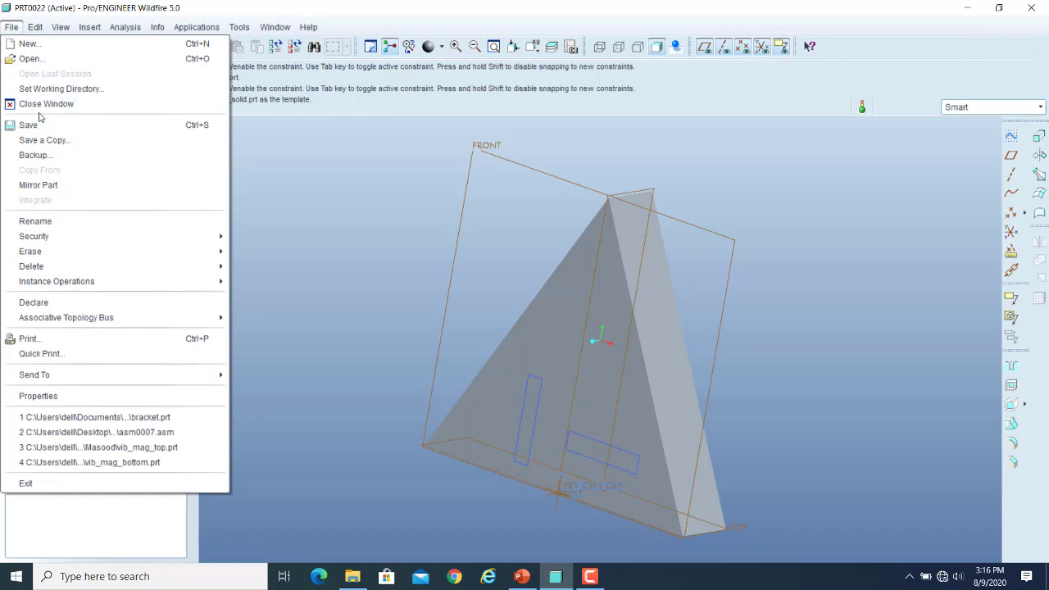
{"action": "left_click", "coordinate": [356, 201]}
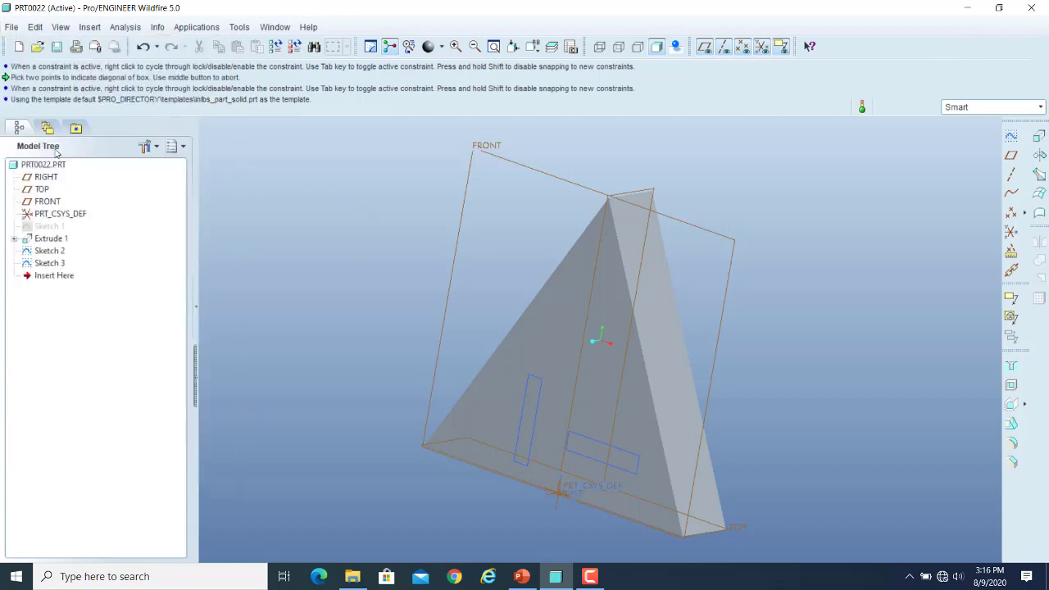
{"action": "left_click", "coordinate": [48, 128]}
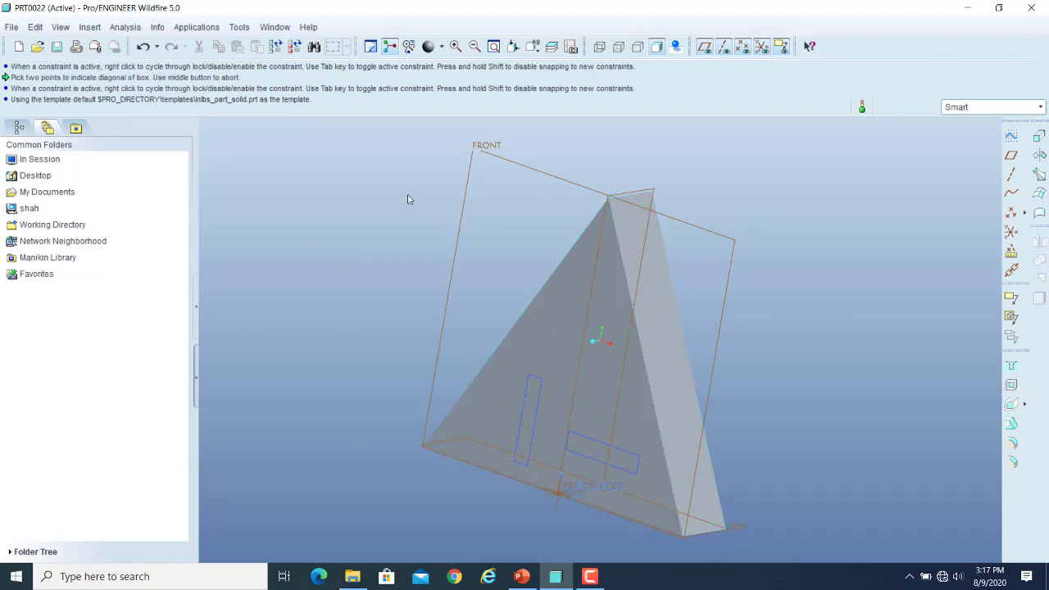
Exit Pro/ENGINEER without saving the part.
{"action": "left_click", "coordinate": [1034, 8]}
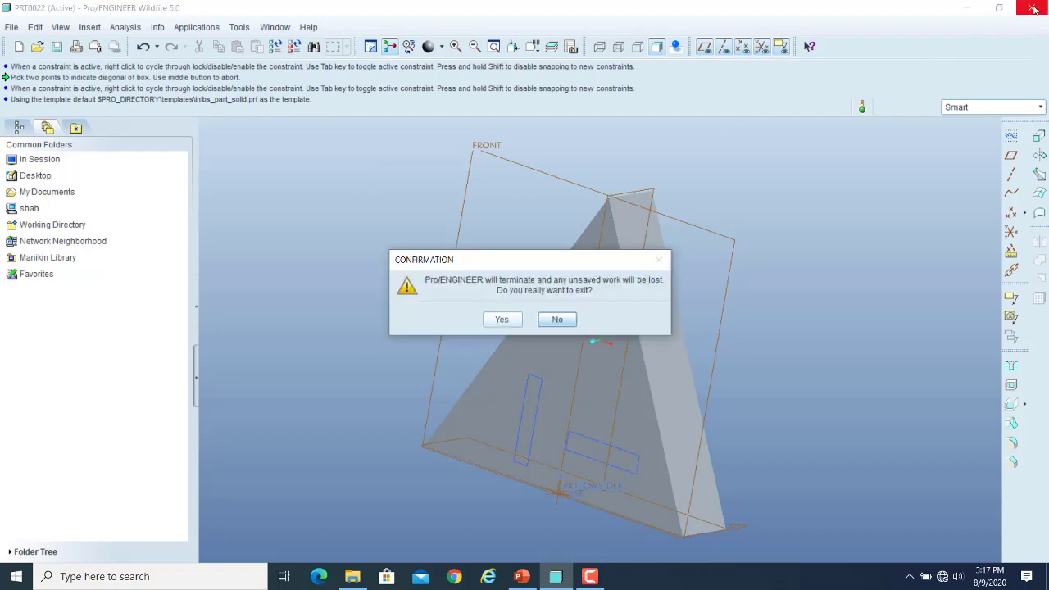
{"action": "left_click", "coordinate": [502, 317]}
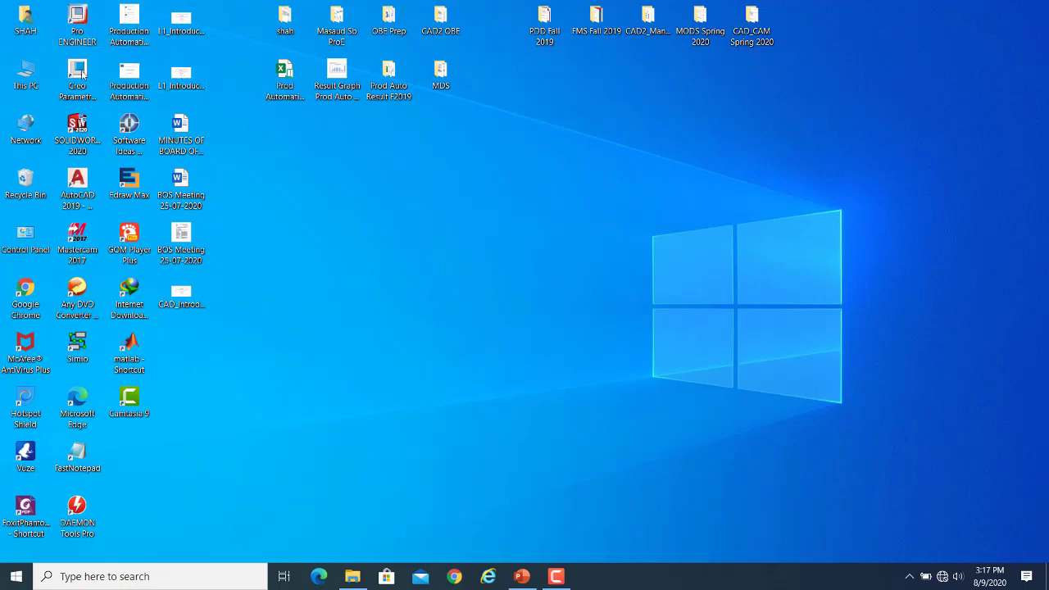
Open the properties of the Pro ENGINEER desktop shortcut and examine its Start in folder path.
{"action": "right_click", "coordinate": [77, 14]}
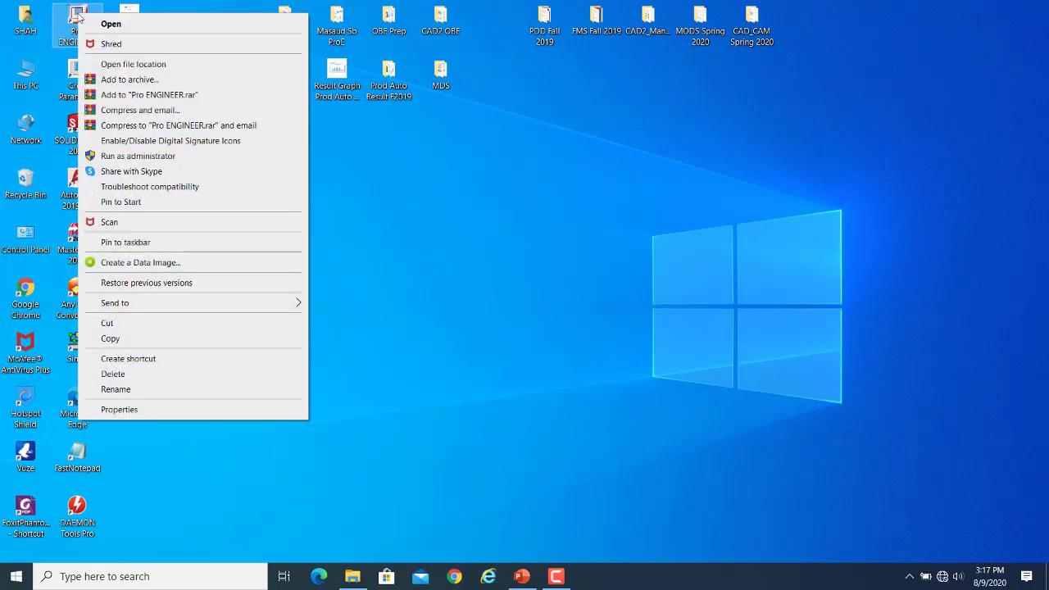
{"action": "left_click", "coordinate": [123, 410]}
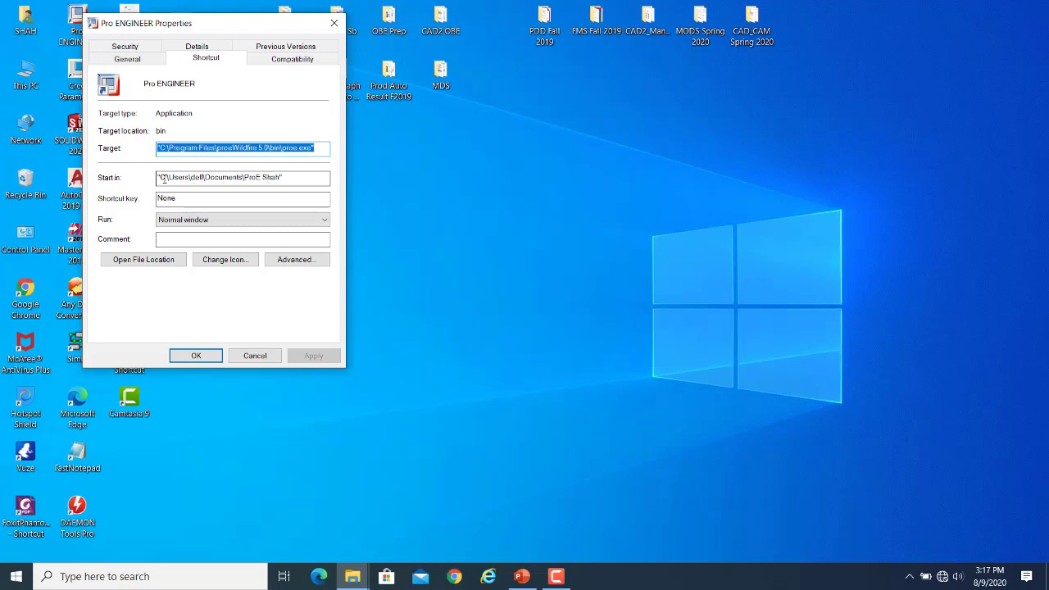
{"action": "double_click", "coordinate": [233, 177]}
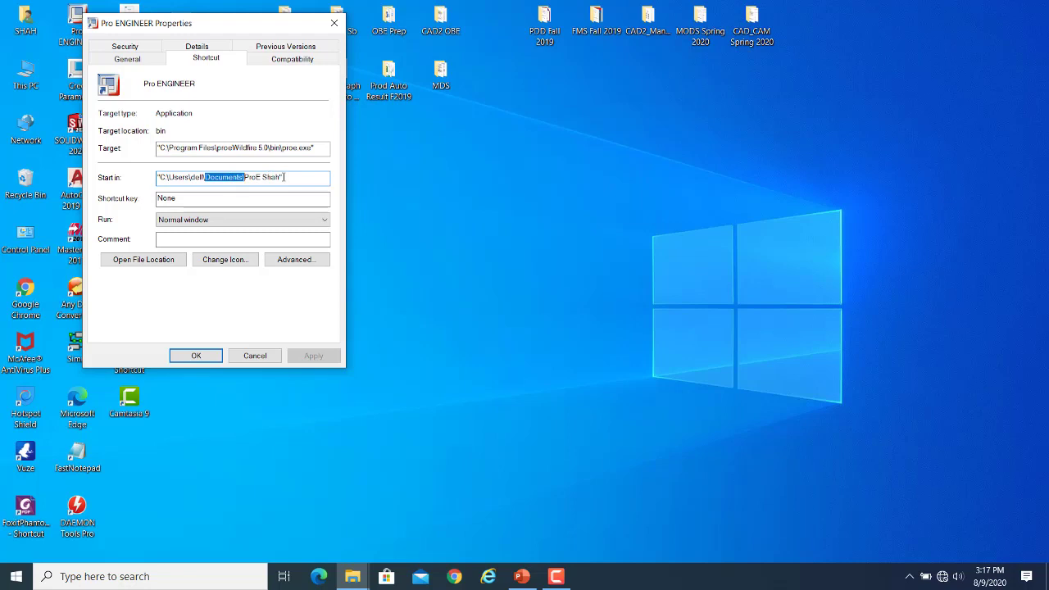
{"action": "left_click", "coordinate": [284, 177]}
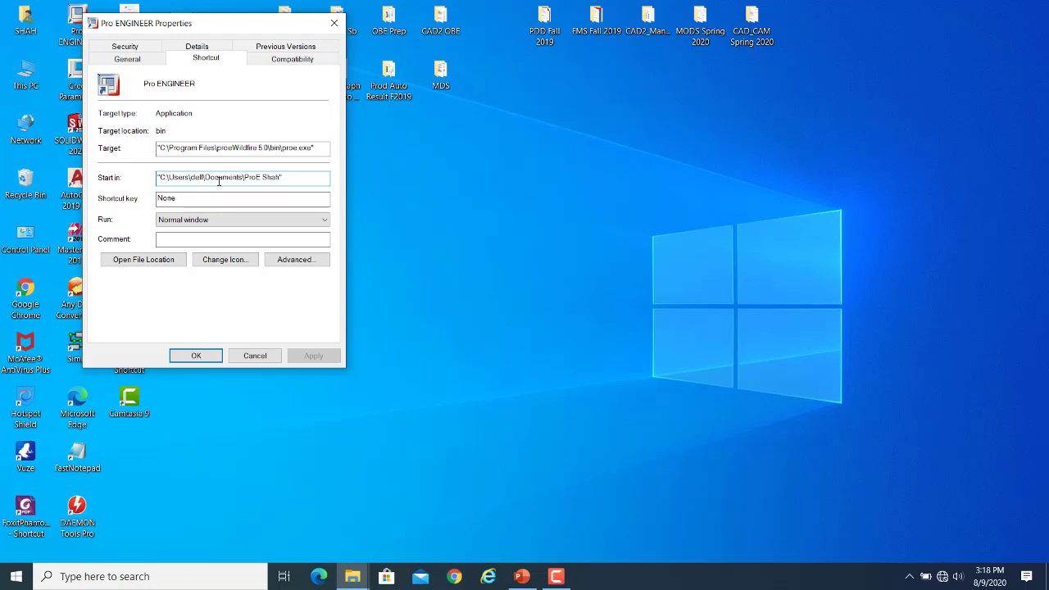
Close the Pro ENGINEER shortcut properties and examine the Start in folder in the Creo Parametric 6.0.1.0 shortcut's properties.
{"action": "left_click", "coordinate": [249, 355]}
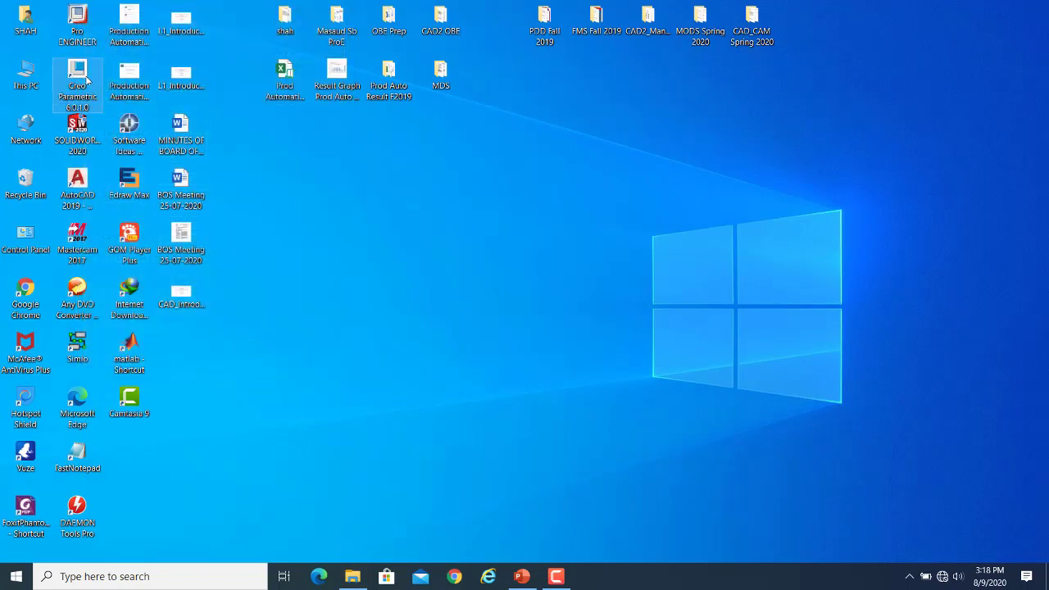
{"action": "right_click", "coordinate": [87, 78]}
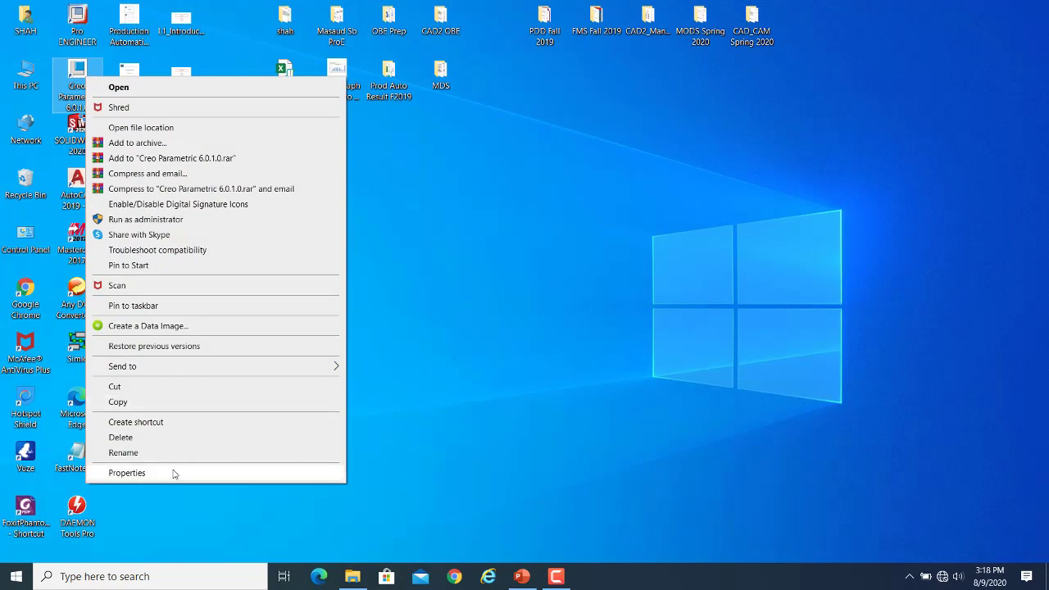
{"action": "left_click", "coordinate": [127, 473]}
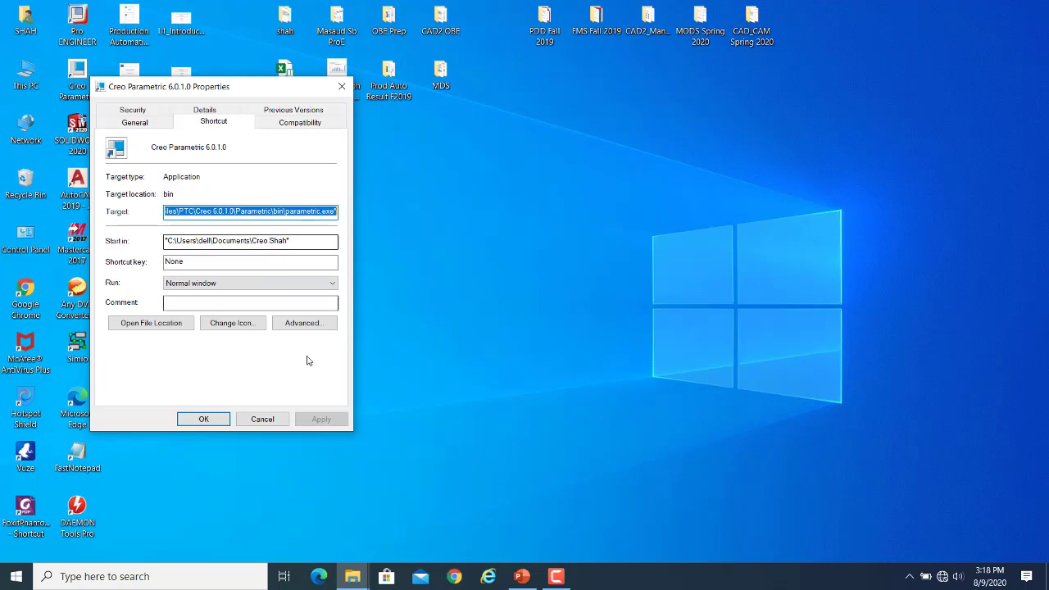
{"action": "left_click", "coordinate": [268, 418]}
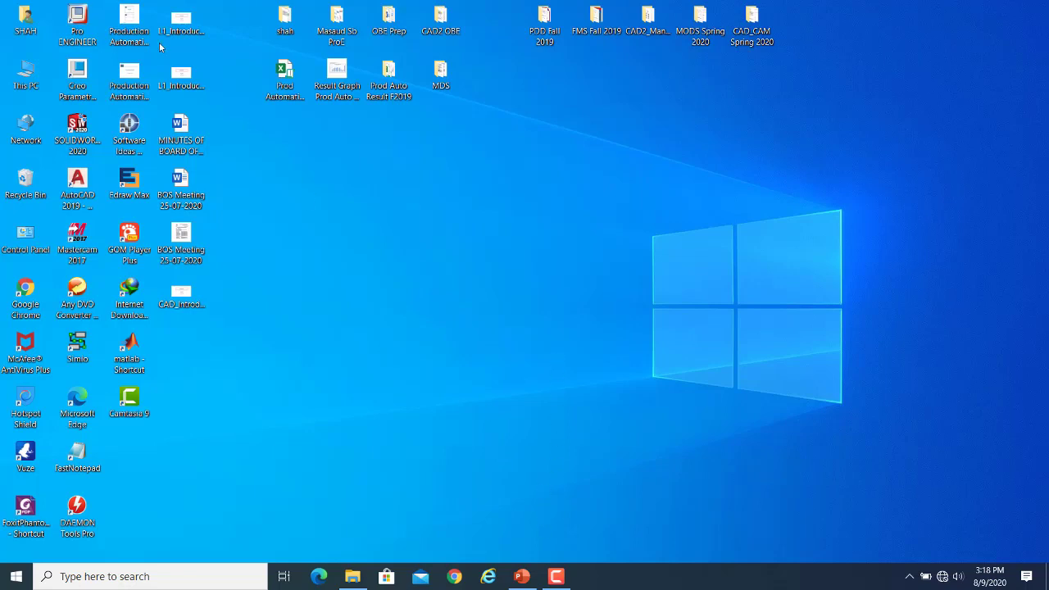
Launch Pro/ENGINEER from the desktop, decline to continue running scripts, and collapse the embedded browser.
{"action": "double_click", "coordinate": [90, 30]}
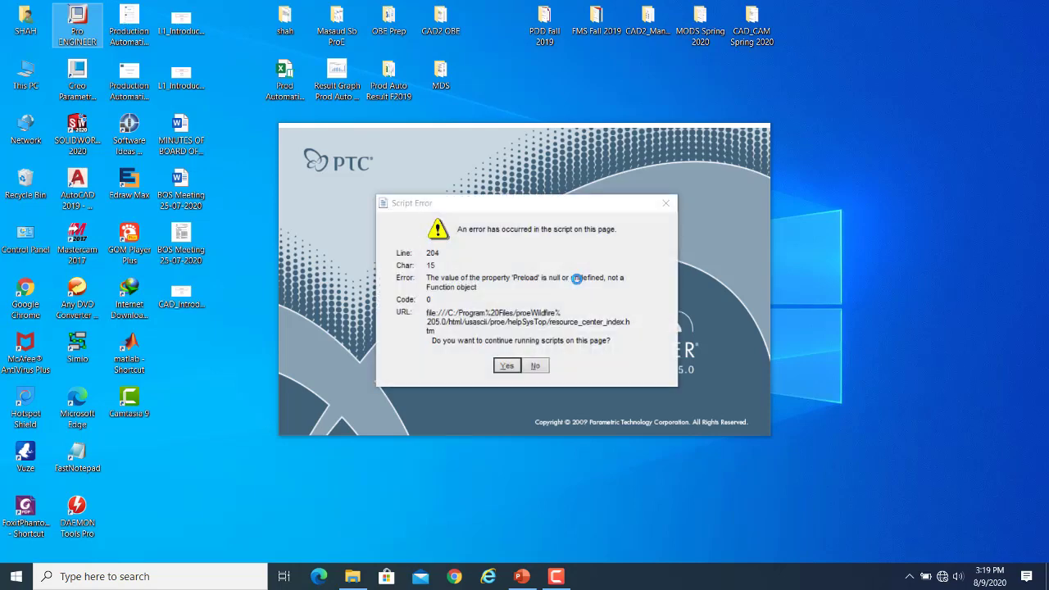
{"action": "left_click", "coordinate": [536, 367]}
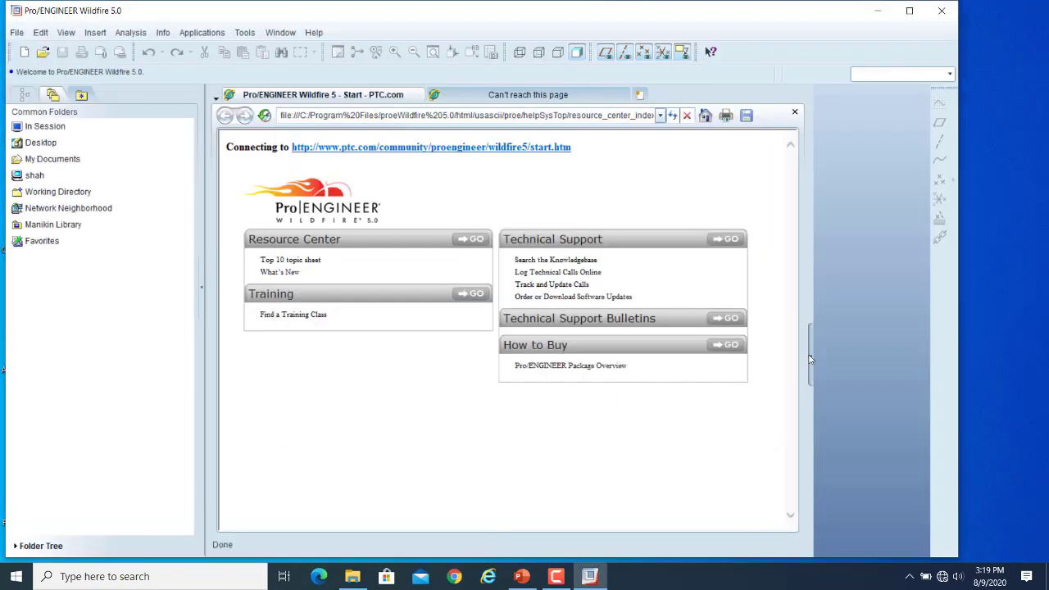
{"action": "left_click", "coordinate": [812, 359]}
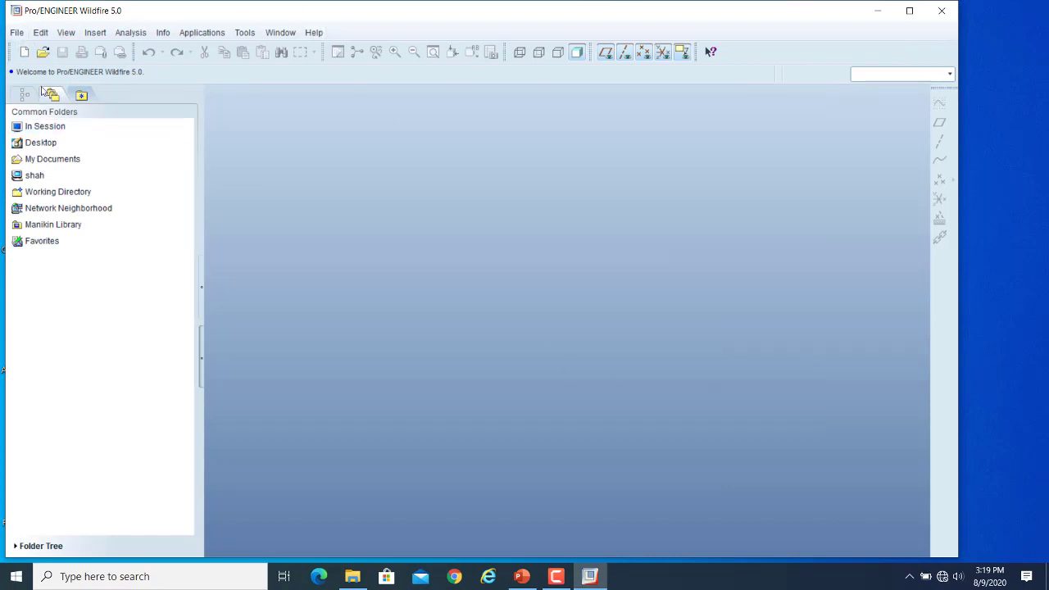
Check the default folder offered for setting the working directory without changing it, and exit Pro/ENGINEER.
{"action": "left_click", "coordinate": [16, 32]}
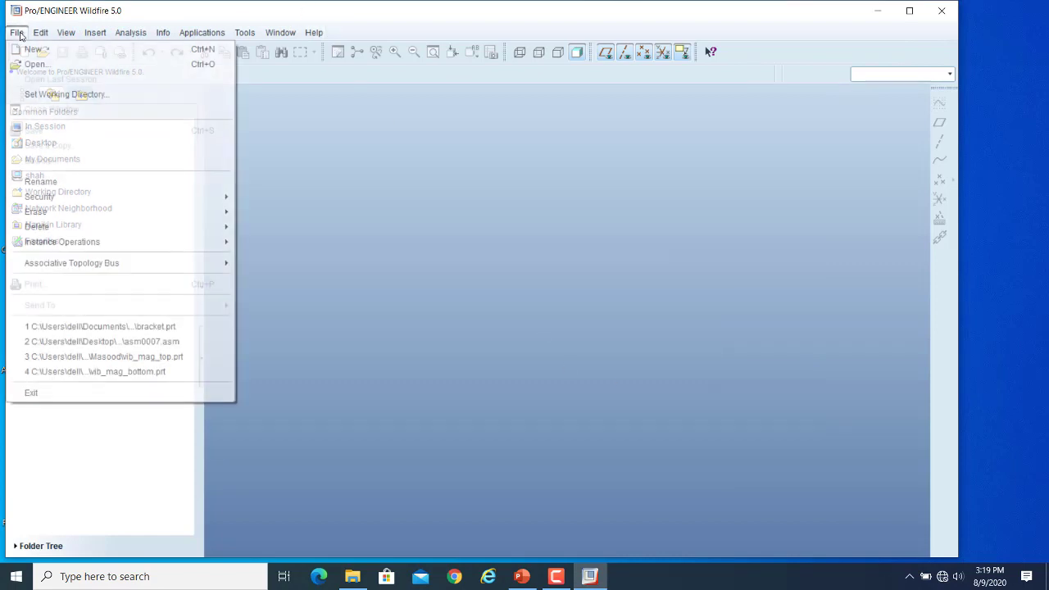
{"action": "left_click", "coordinate": [50, 96]}
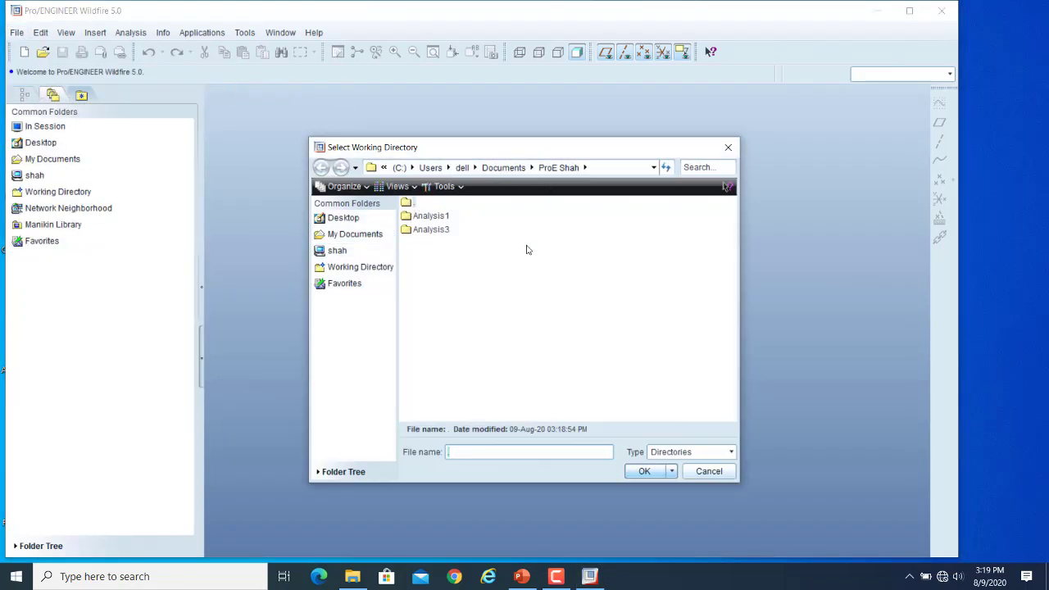
{"action": "left_click", "coordinate": [707, 472]}
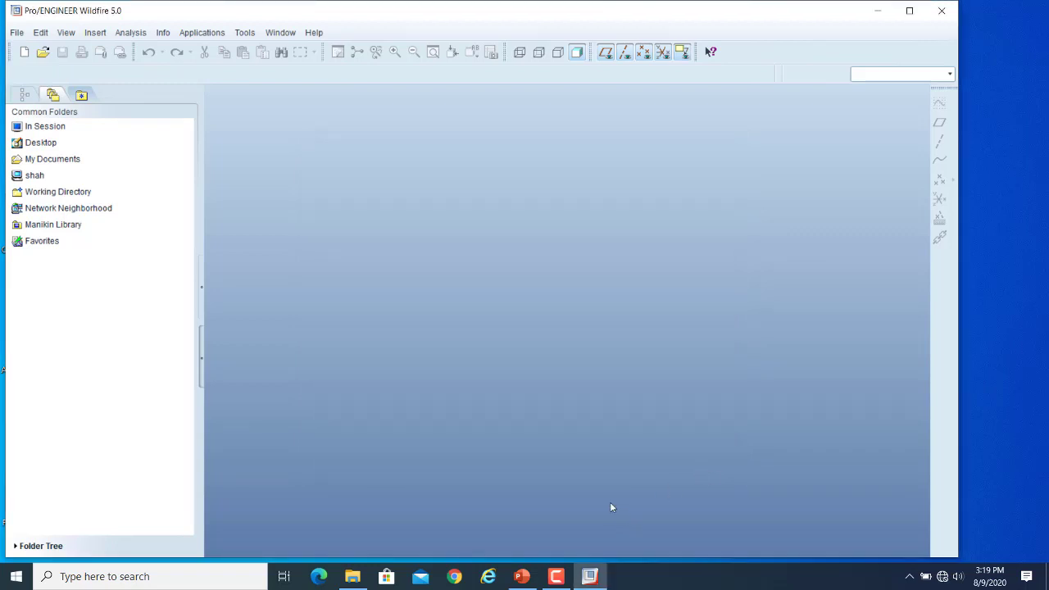
{"action": "left_click", "coordinate": [941, 11]}
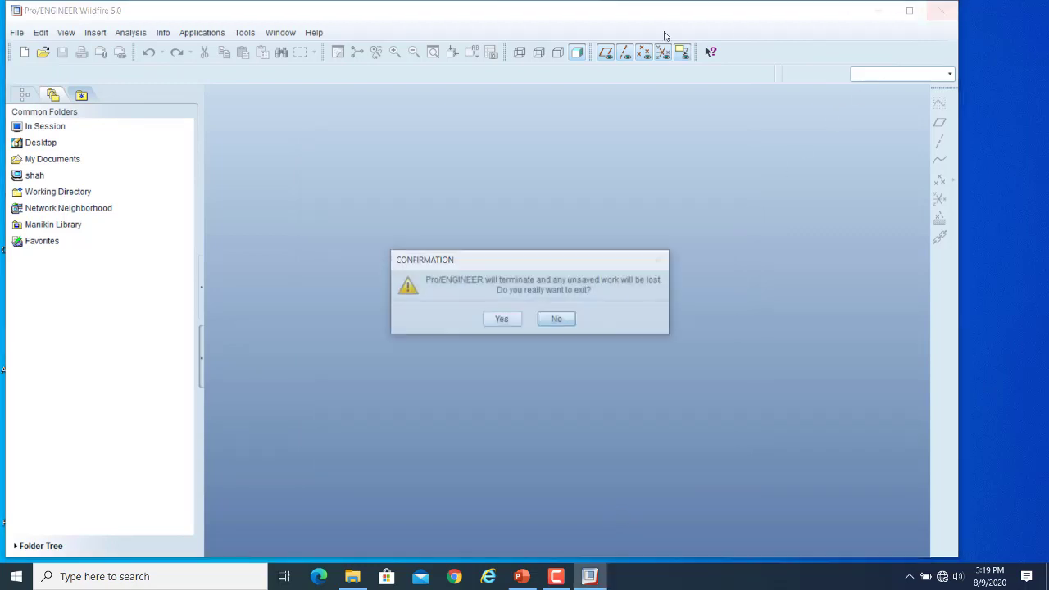
{"action": "left_click", "coordinate": [501, 318]}
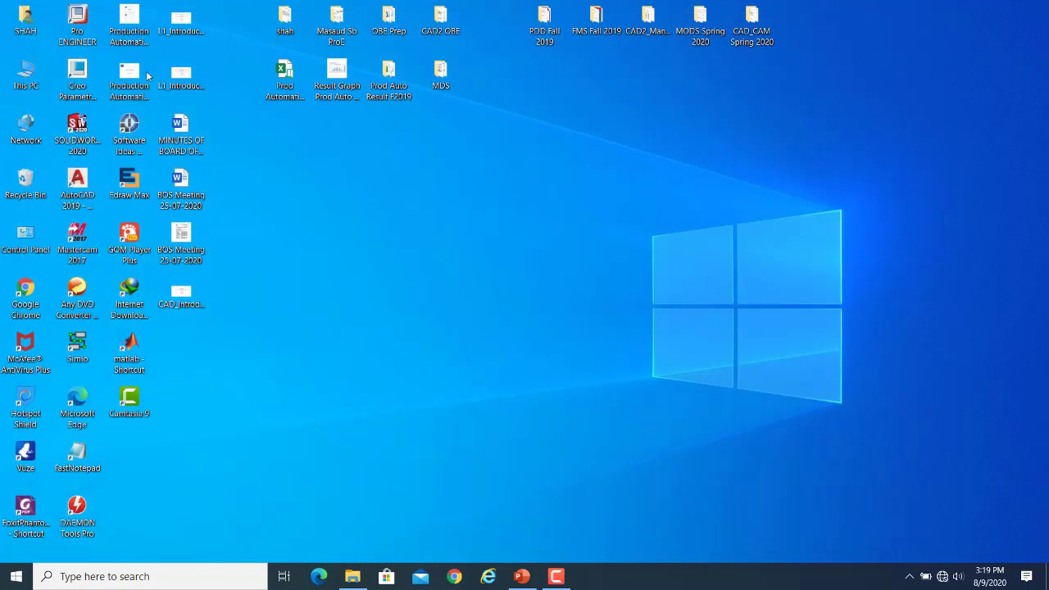
Review the Start in path in the Pro ENGINEER desktop shortcut's properties and close them without changes.
{"action": "right_click", "coordinate": [80, 16]}
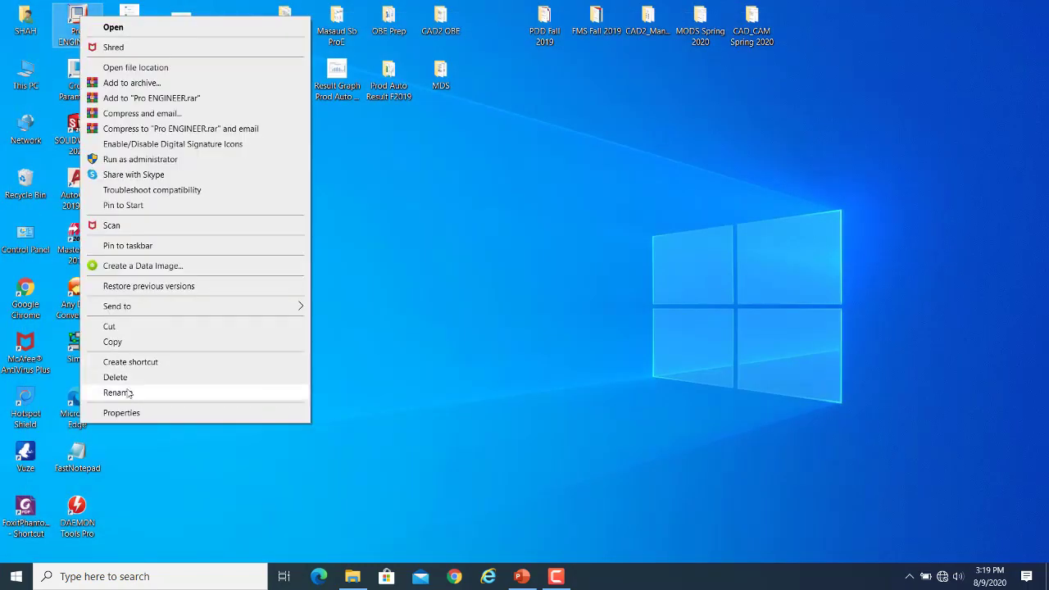
{"action": "left_click", "coordinate": [131, 414]}
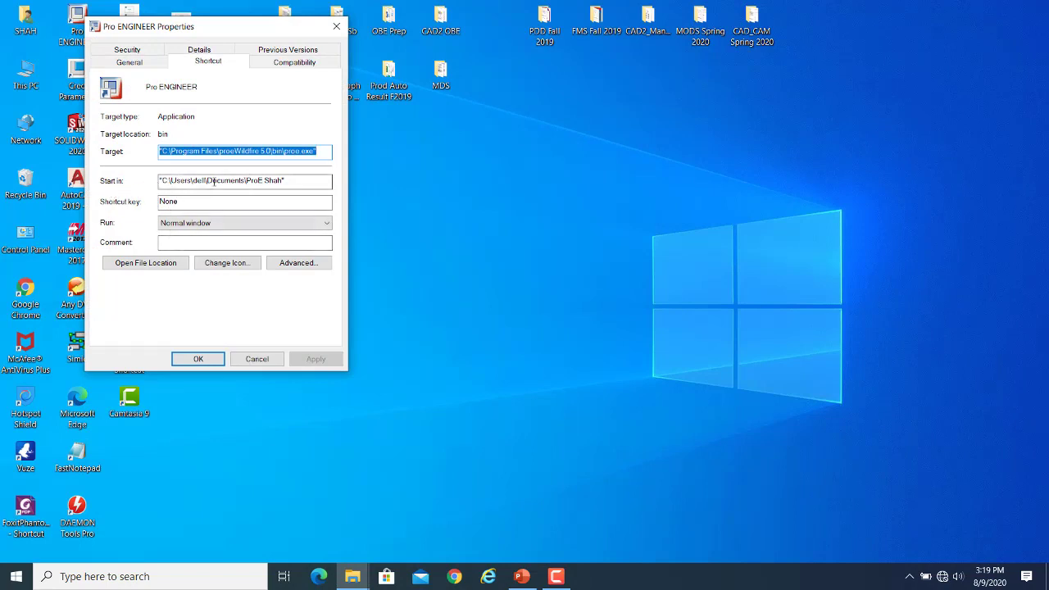
{"action": "left_click", "coordinate": [256, 361]}
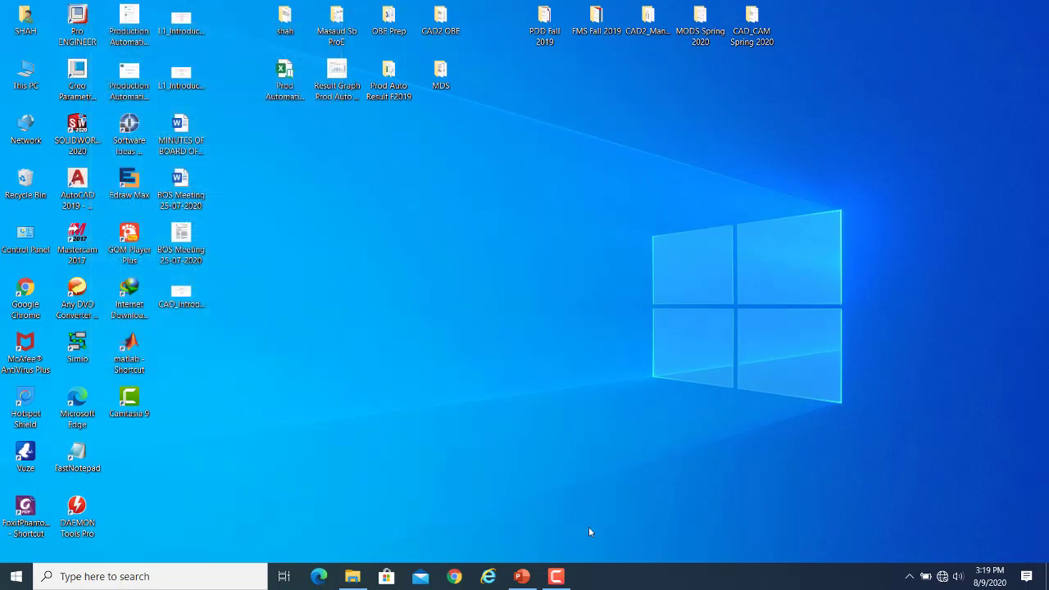
{"action": "mouse_move", "coordinate": [562, 580]}
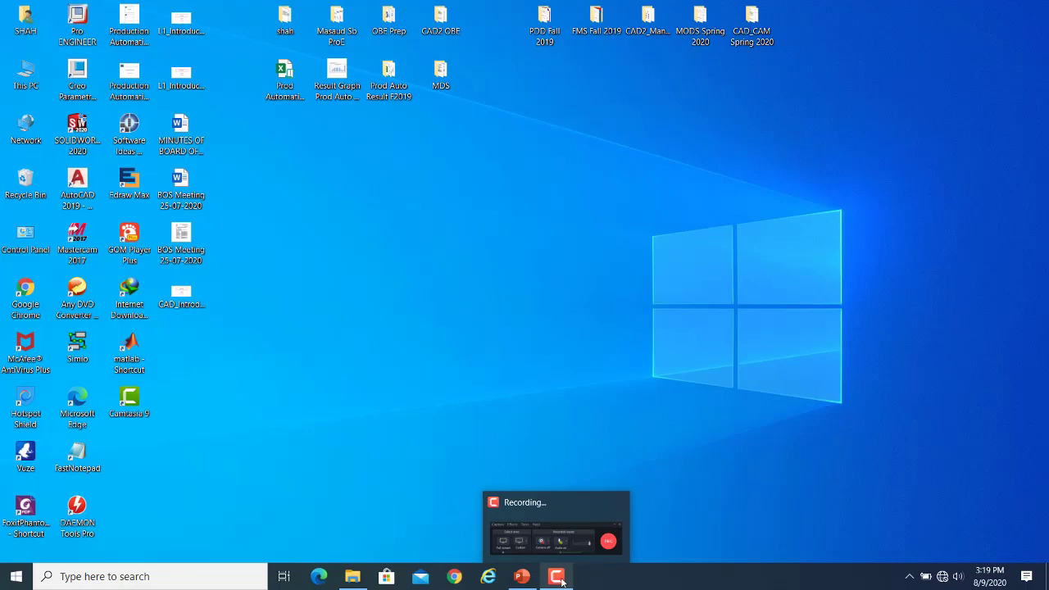
{"action": "left_click", "coordinate": [558, 578]}
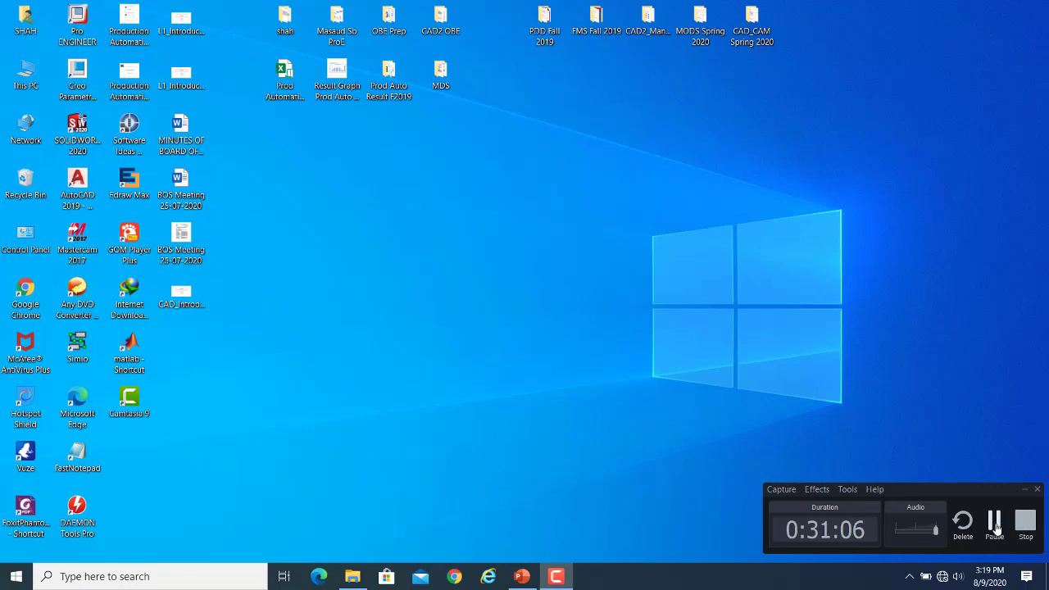
{"action": "left_click", "coordinate": [994, 525]}
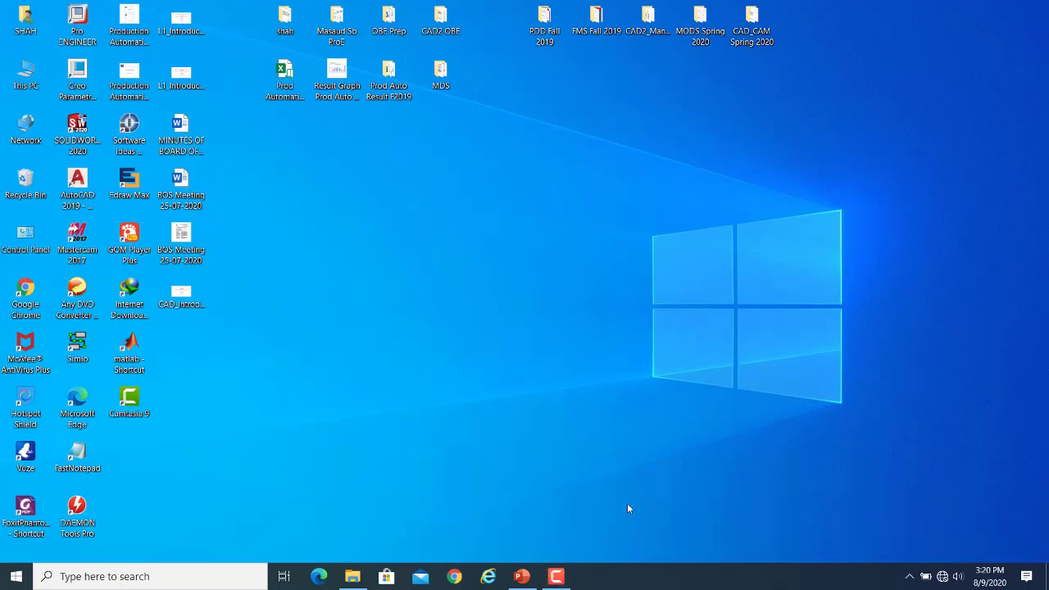
{"action": "mouse_move", "coordinate": [556, 579]}
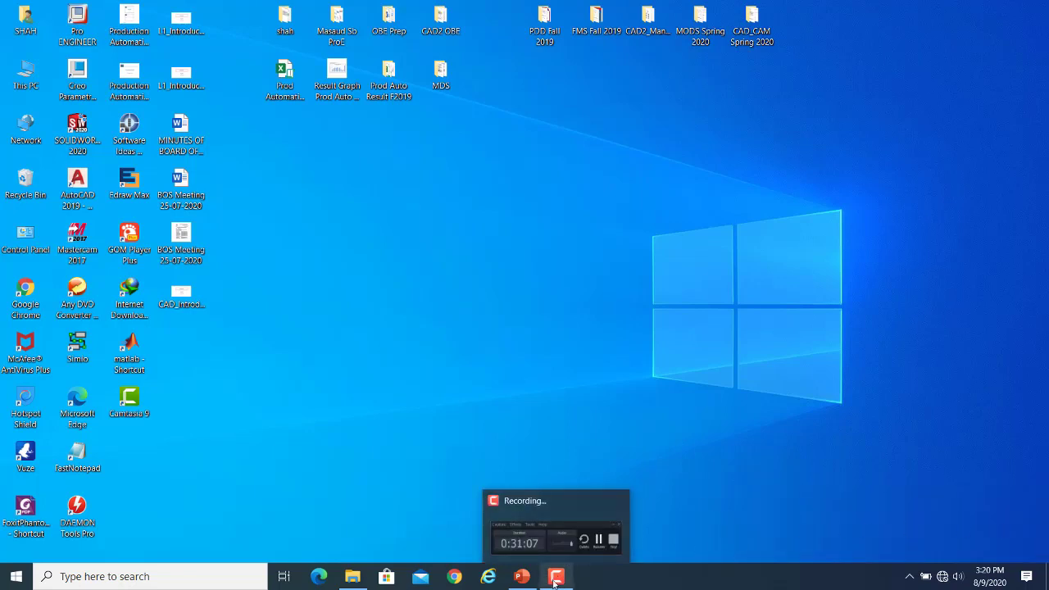
{"action": "left_click", "coordinate": [555, 581]}
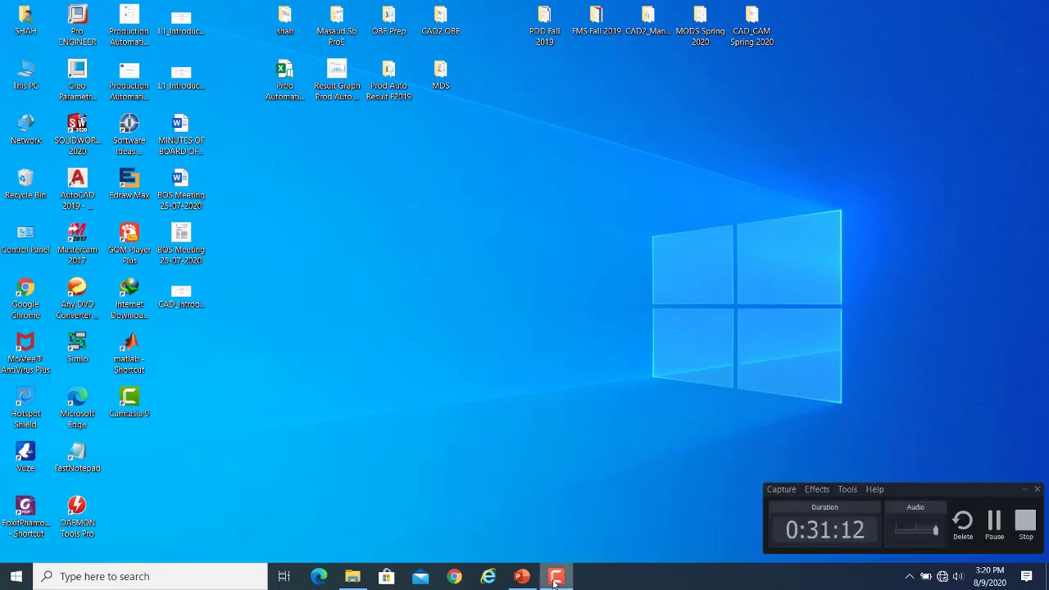